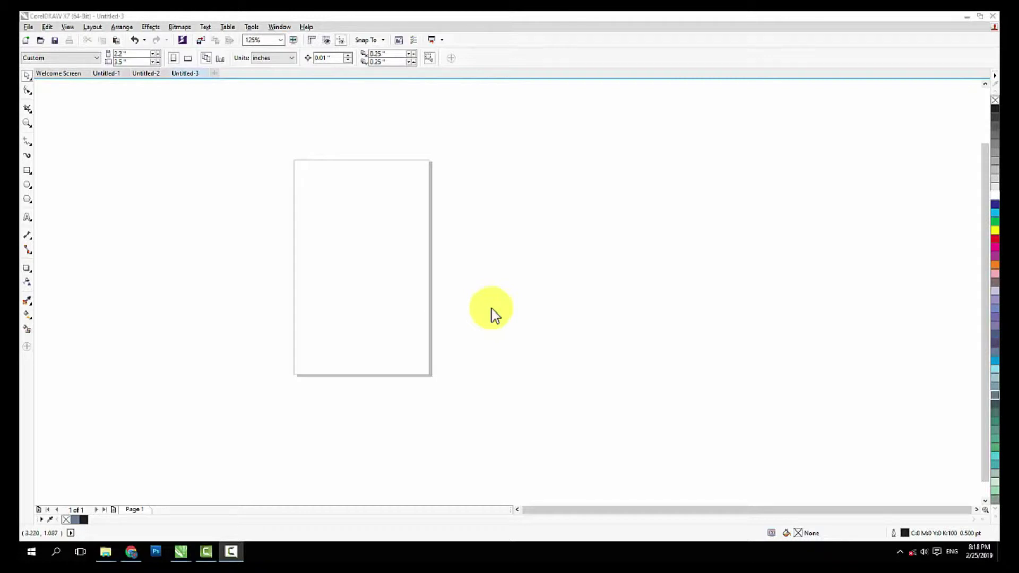
Look at the sample ID cards in Untitled-2, then return to the blank Untitled-3 document
left_click(149, 77)
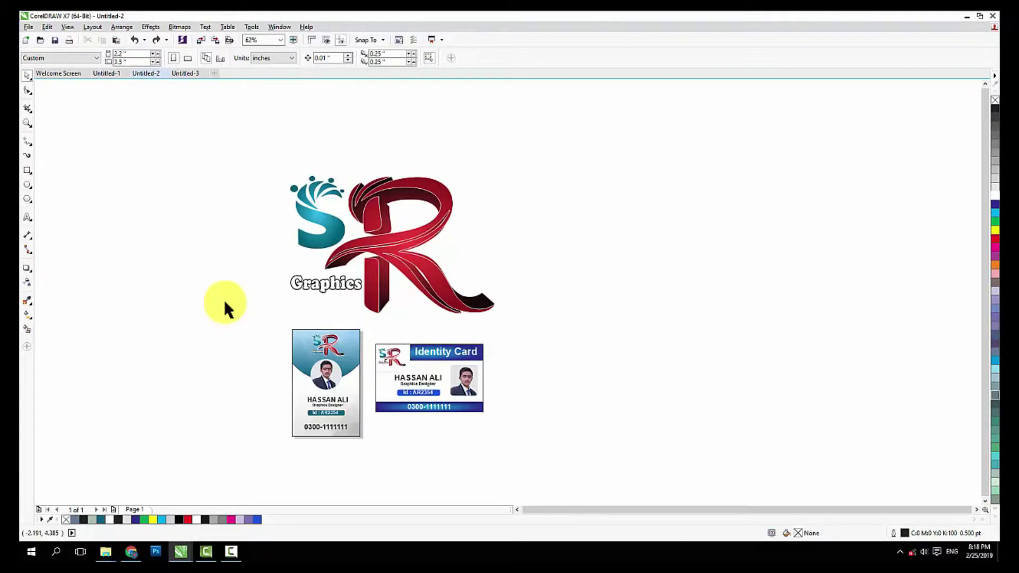
left_click(183, 73)
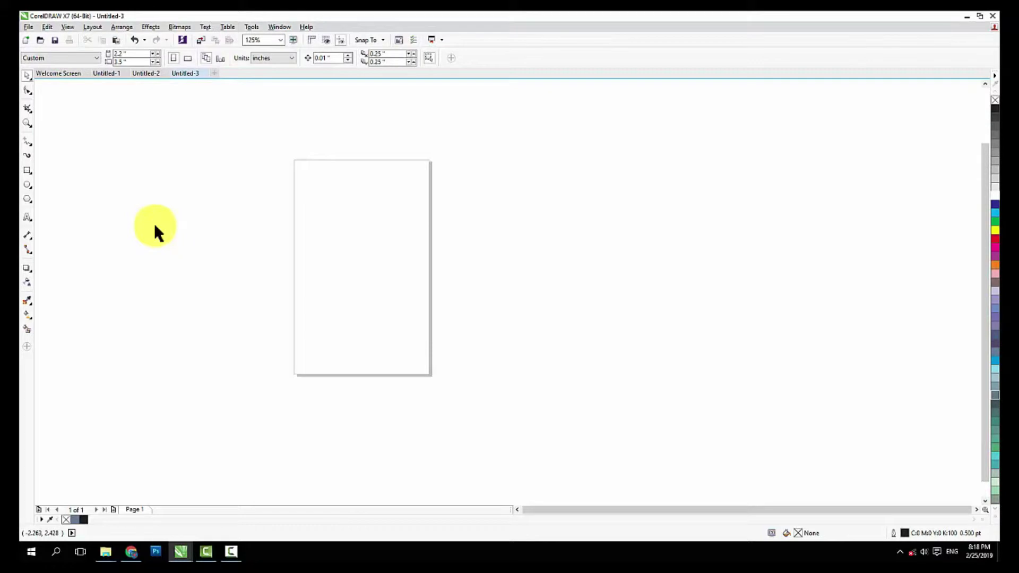
left_click(26, 170)
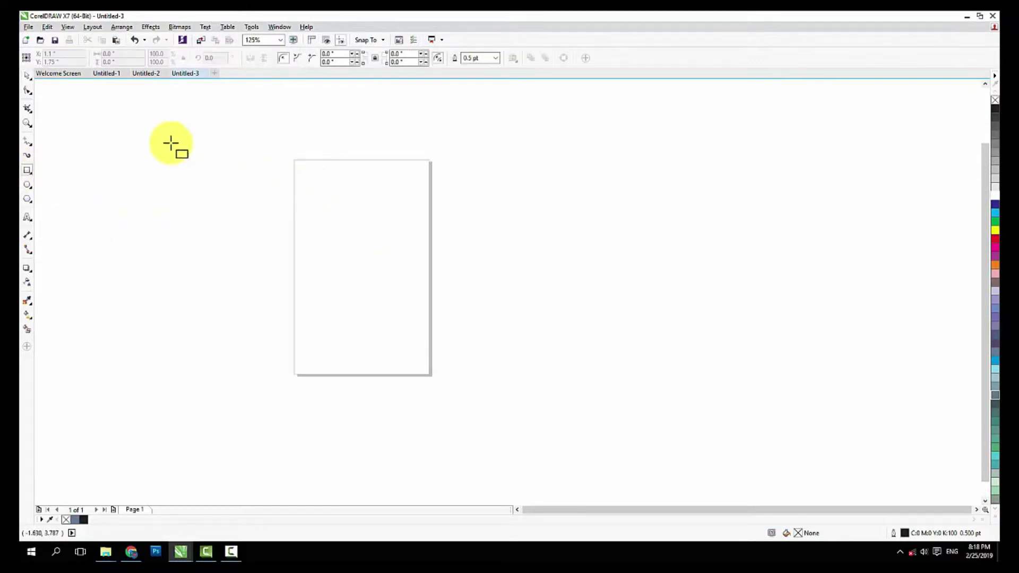
left_click(28, 76)
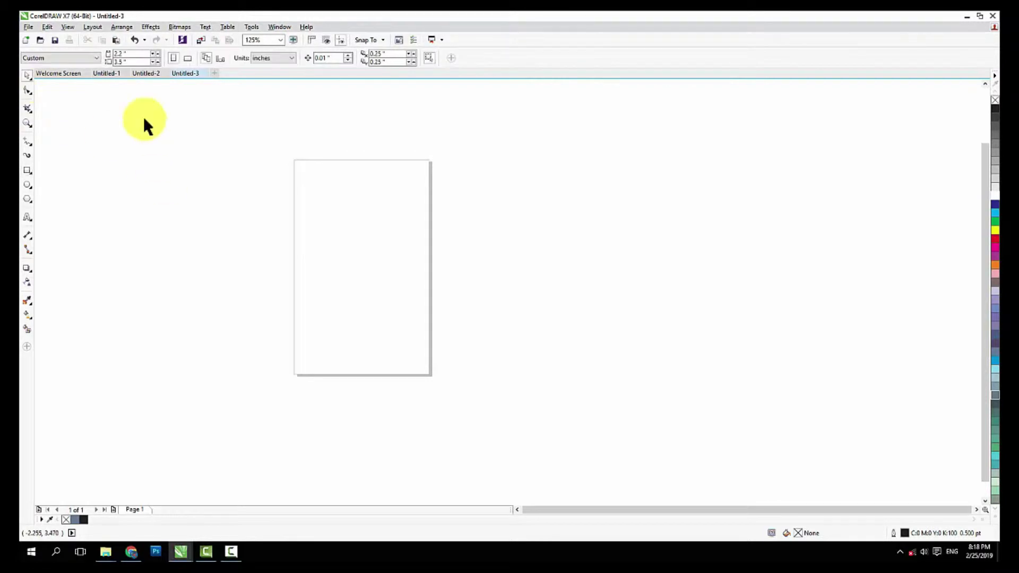
Confirm the 2.2 x 3.5 inch page size and add a page-sized rectangle
double_click(120, 53)
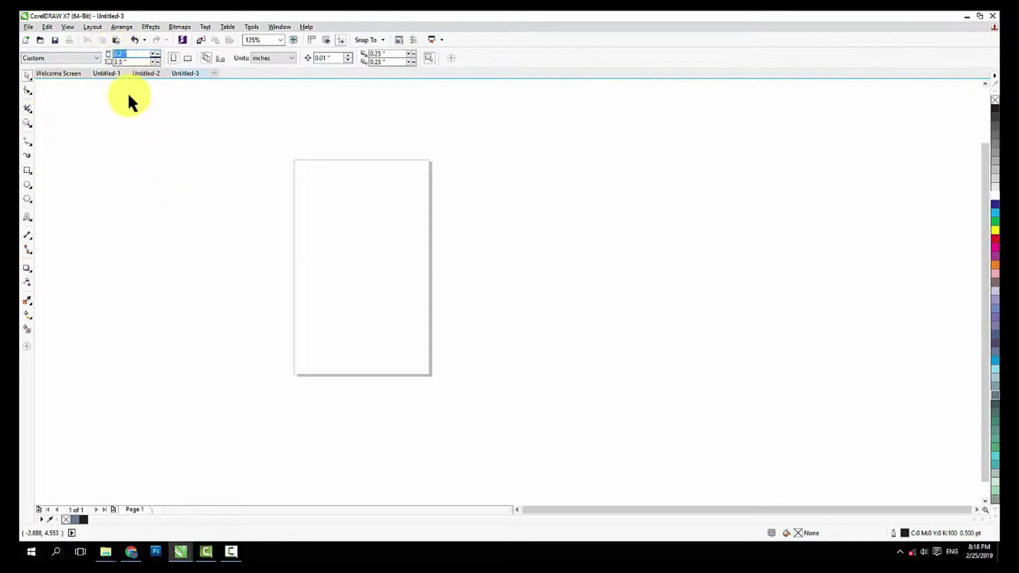
double_click(127, 61)
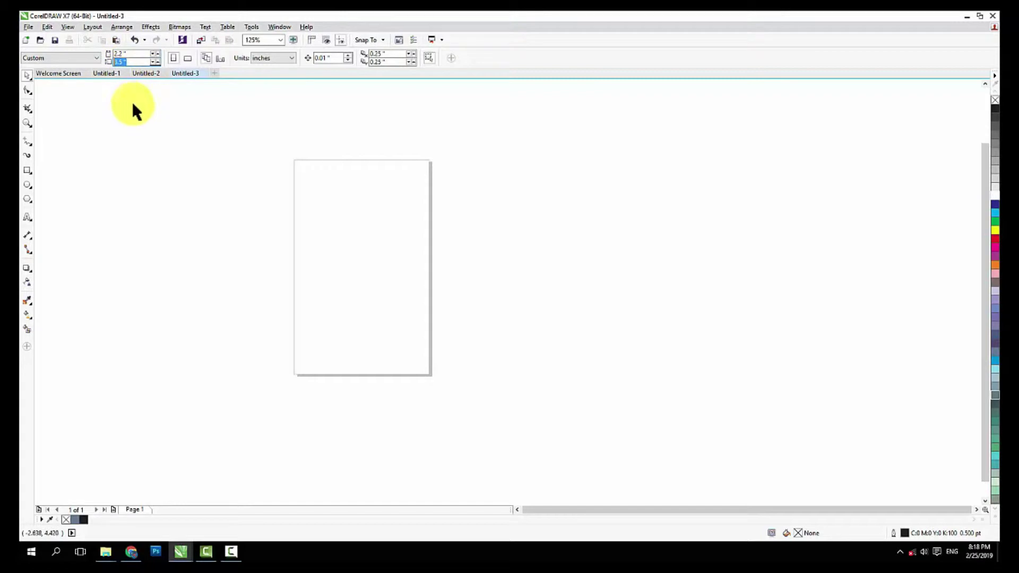
left_click_drag(198, 150, 457, 396)
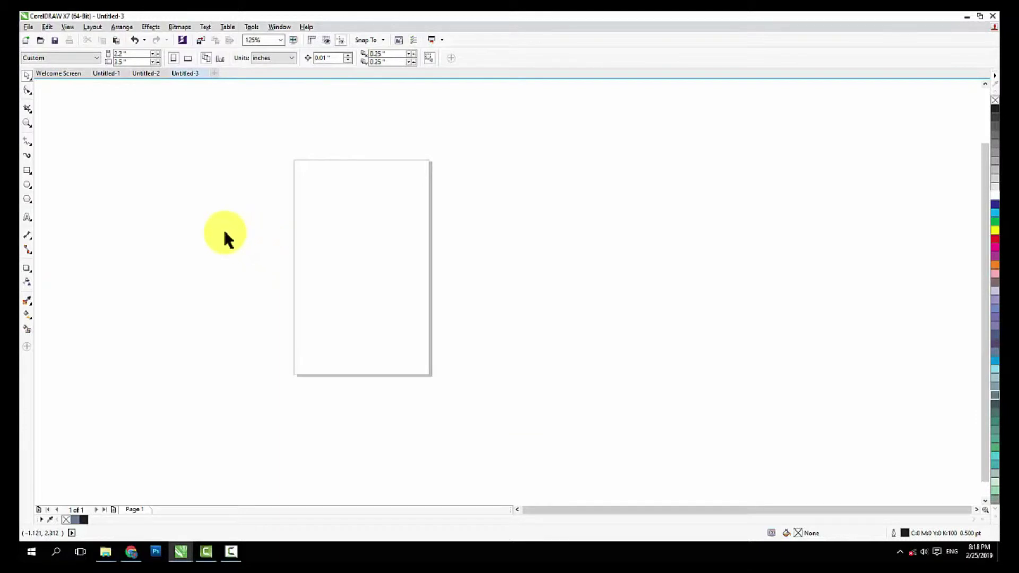
double_click(27, 171)
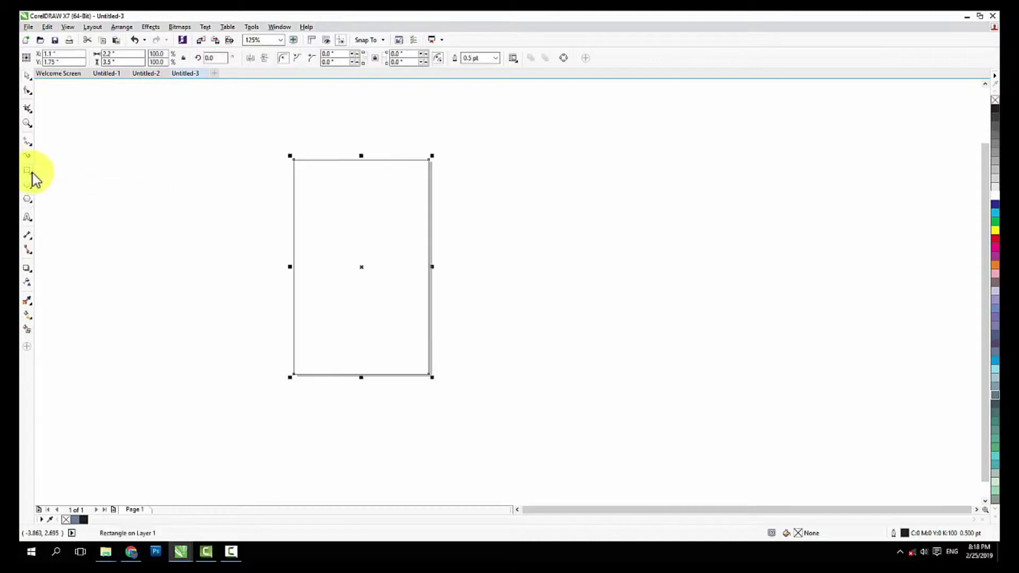
Try moving the rectangle off the page to the right, undoing each attempt
left_click(28, 77)
left_click_drag(422, 243, 549, 236)
key("ctrl+z")
left_click_drag(342, 229, 439, 221)
key("ctrl+z")
left_click(594, 236)
left_click(317, 161)
Shrink the rectangle to about 90 percent and undo a stray move
left_click(124, 53)
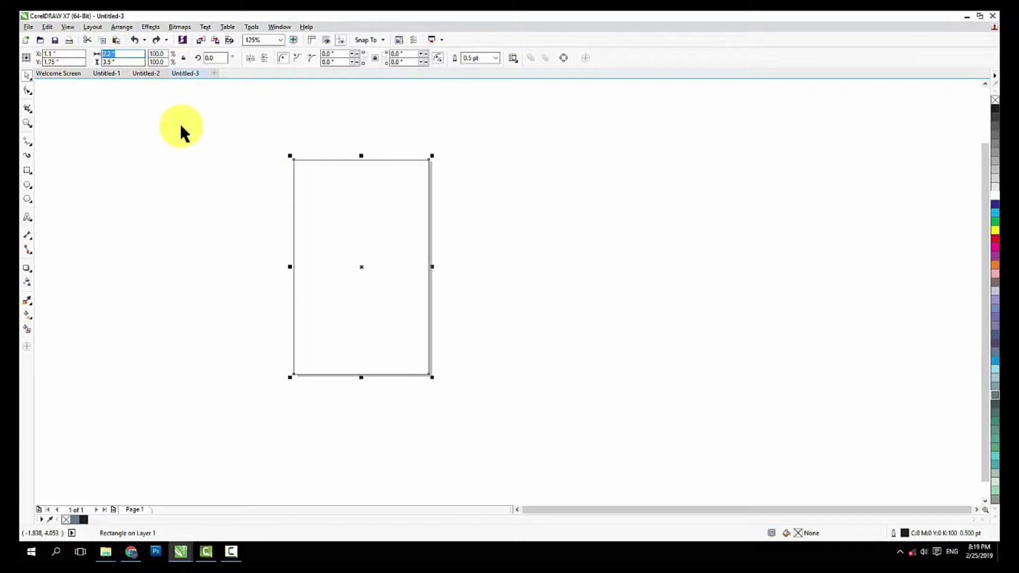
left_click_drag(248, 115, 571, 425)
left_click(467, 278)
left_click(369, 199)
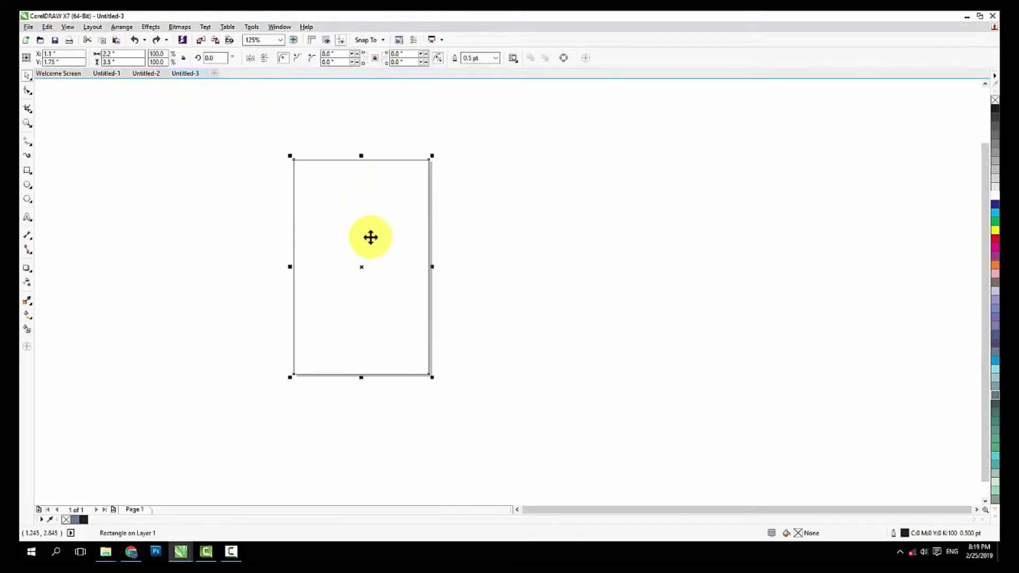
scroll(382, 161, "up", 2)
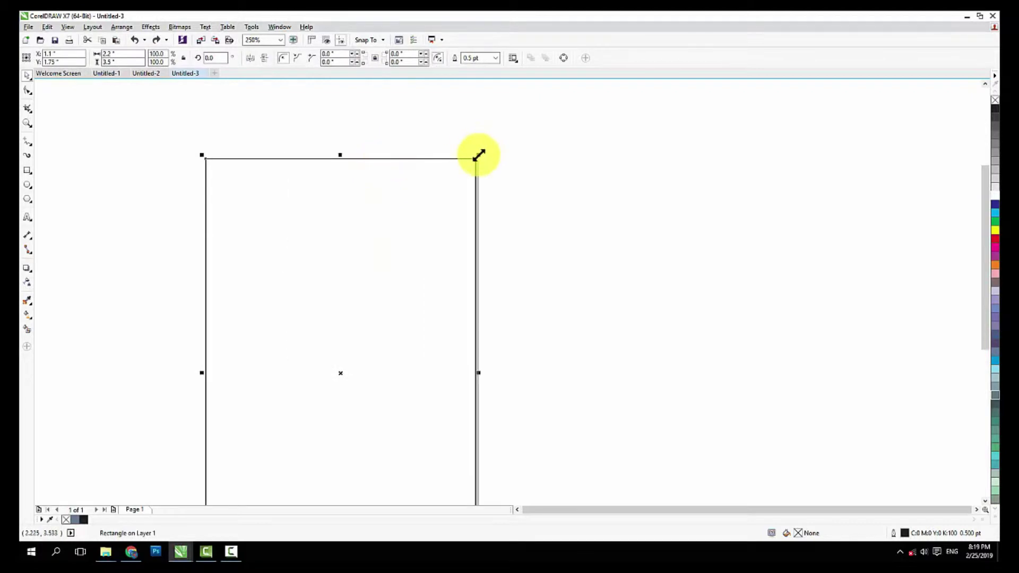
left_click_drag(479, 155, 460, 169)
left_click(551, 180)
left_click_drag(394, 240, 412, 213)
key("ctrl+z")
Set the rectangle's size to 2 inches wide by 3.3 inches high
double_click(122, 54)
type("2")
key("Tab")
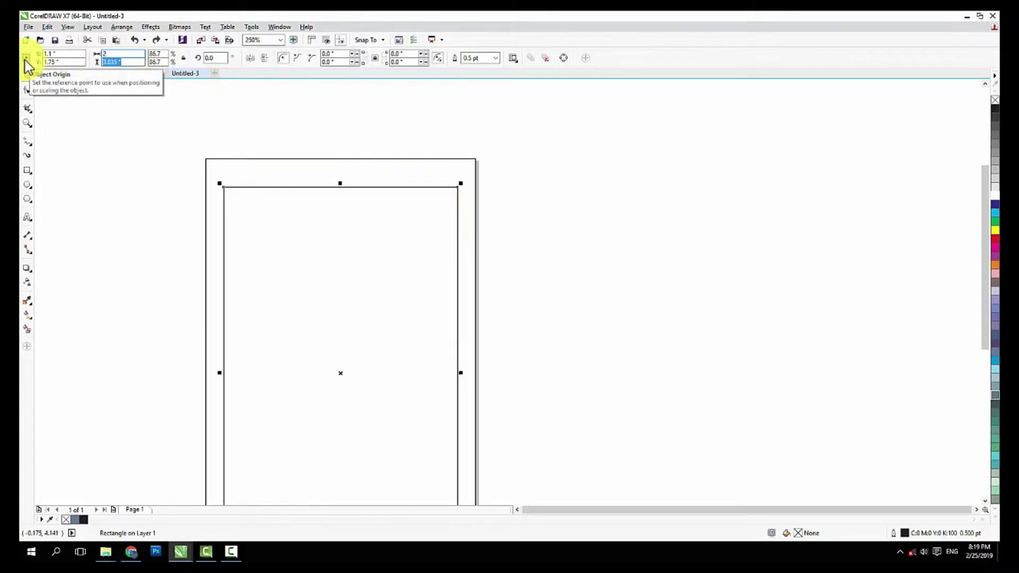
type("3.3")
key("Return")
Move the 2 x 3.3 inch rectangle to the right of the page
left_click(120, 194)
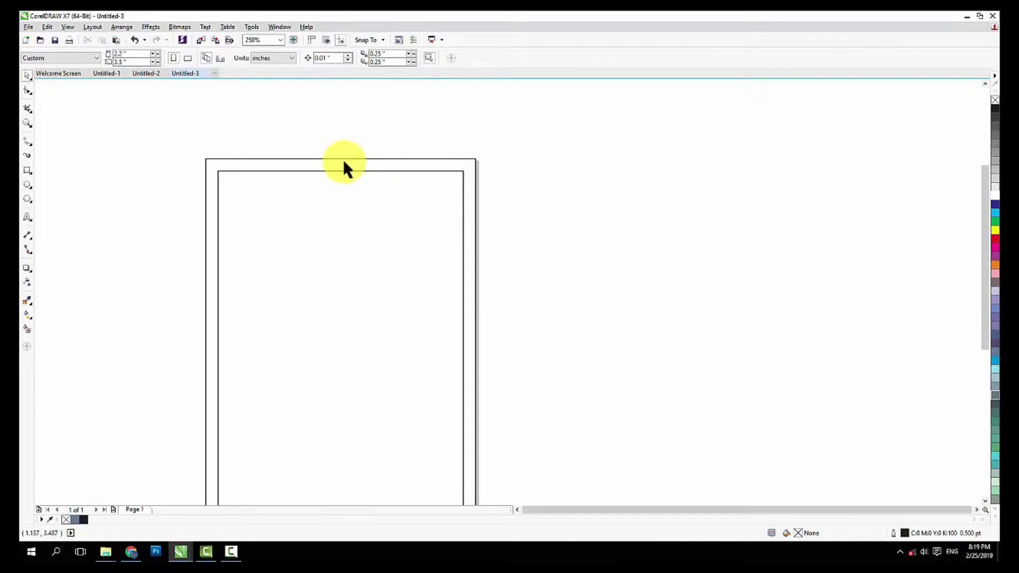
scroll(332, 177, "down", 5)
left_click_drag(334, 210, 415, 213)
left_click(359, 220)
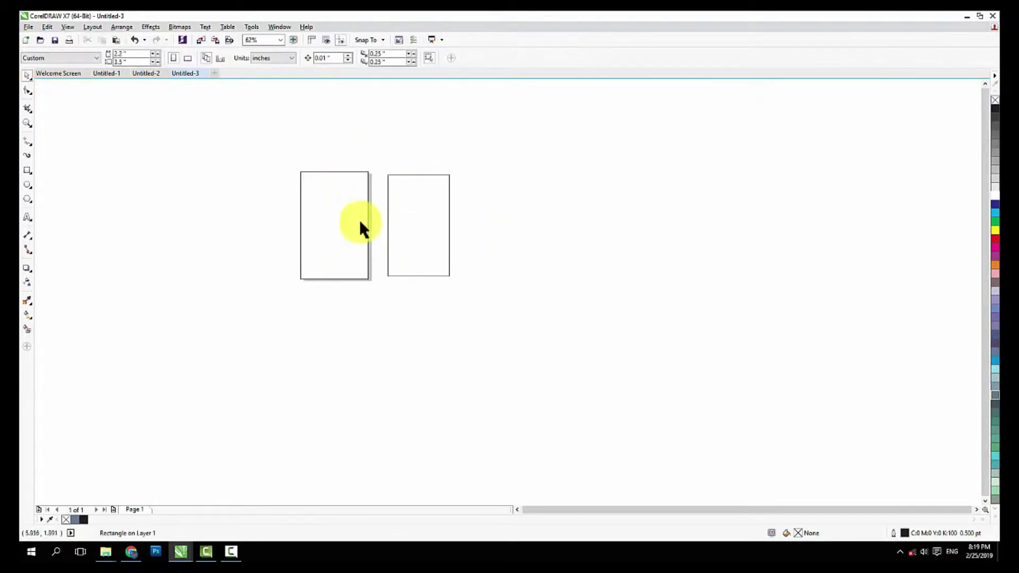
scroll(344, 202, "up", 2)
mouse_move(318, 206)
left_mouse_down()
mouse_move(378, 200)
mouse_move(318, 206)
left_mouse_up()
left_click(161, 165)
Draw a large ellipse over the top of the page rectangle
left_click(335, 185)
left_click(250, 190)
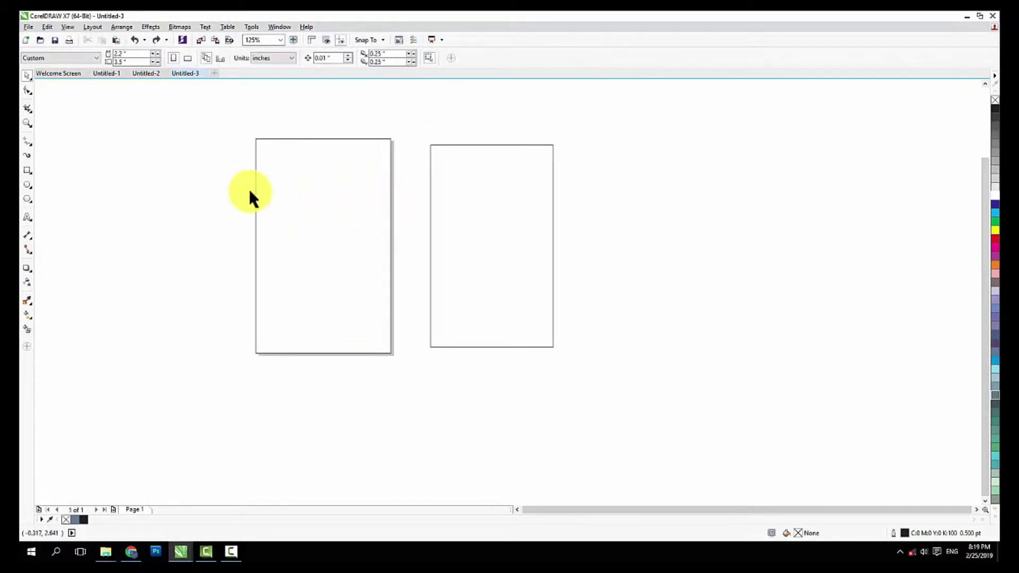
left_click(26, 185)
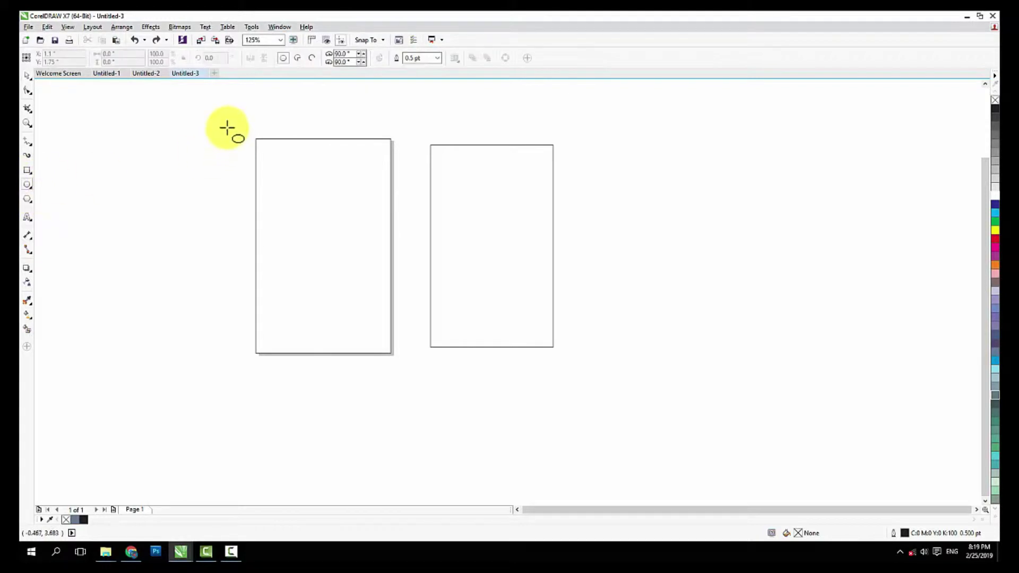
left_click_drag(227, 113, 417, 275)
Resize the ellipse into a roughly 3.4 x 3.5 inch circle and nudge it higher
left_click(27, 75)
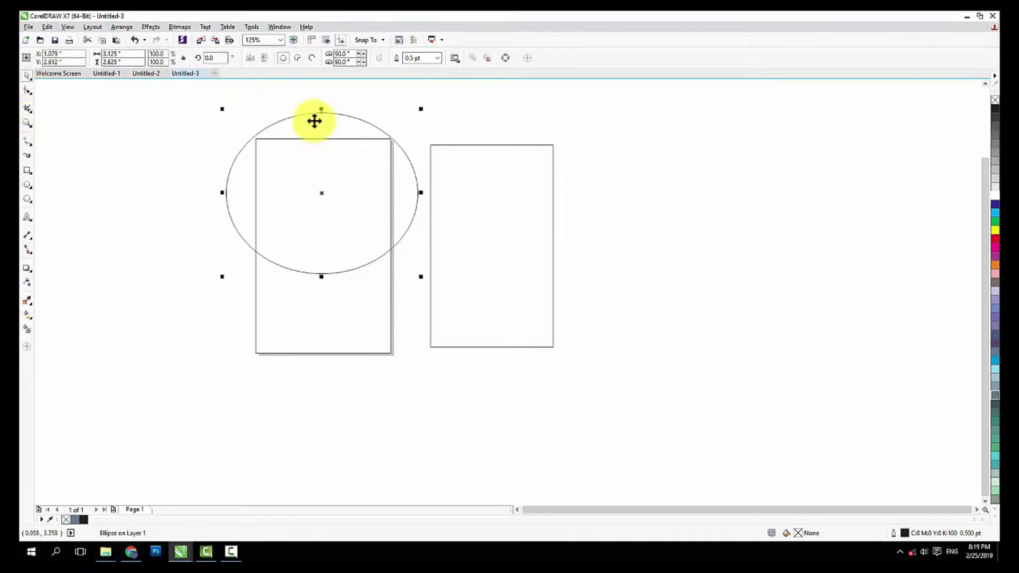
left_click_drag(322, 109, 325, 86)
left_click_drag(327, 212, 329, 199)
left_click_drag(418, 176, 425, 176)
left_click(464, 90)
left_click_drag(357, 184, 357, 178)
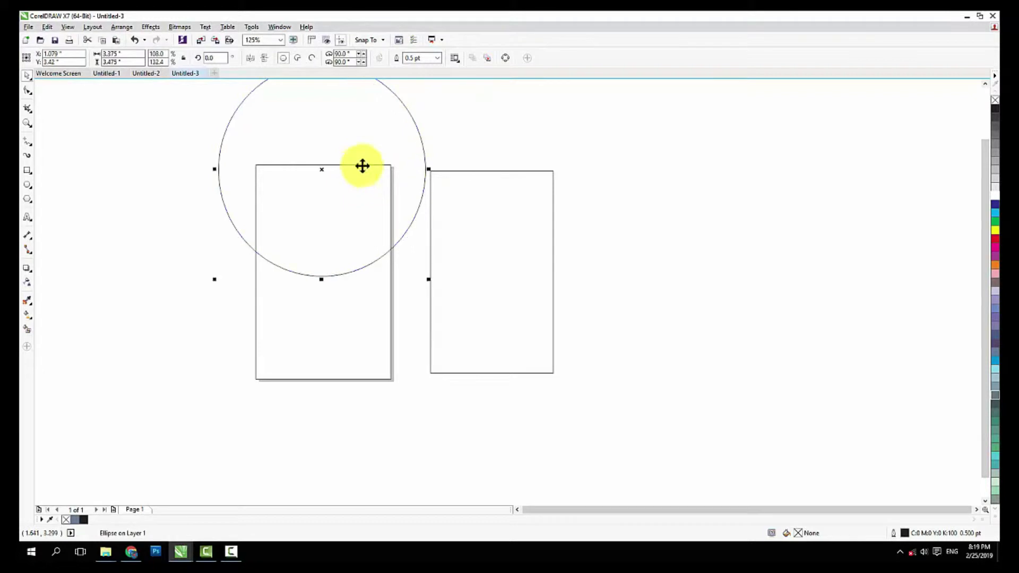
left_click(330, 199)
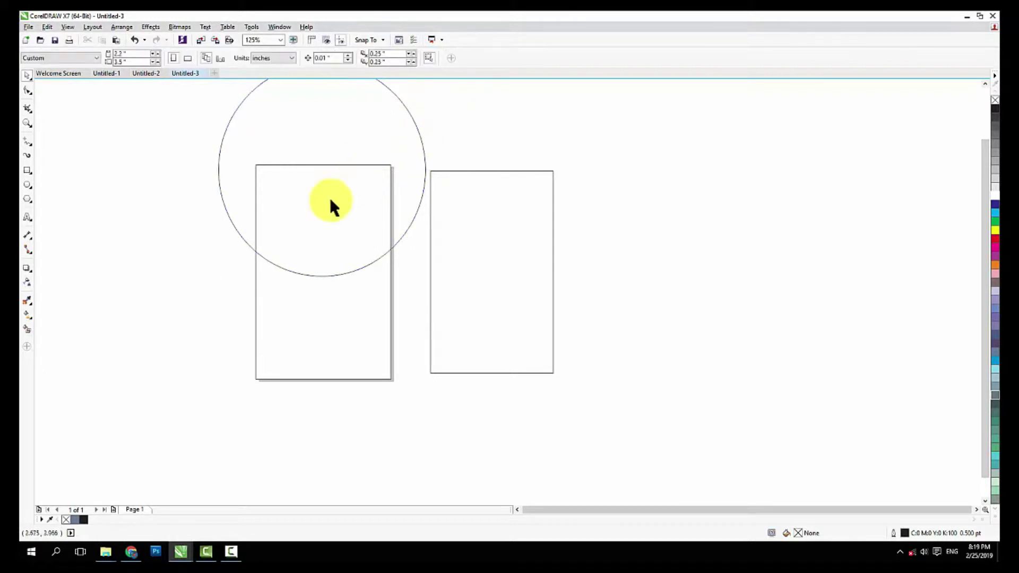
Smart Fill the regions below and inside the circle, then delete the circle
left_click(27, 329)
left_click(337, 313)
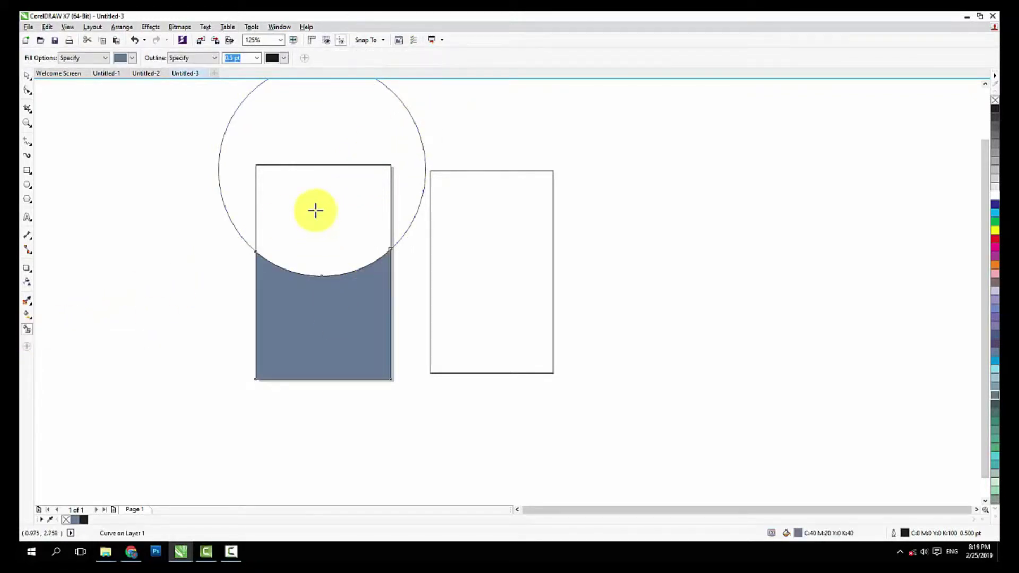
left_click(313, 209)
left_click(24, 76)
left_click(195, 174)
left_click_drag(221, 144, 87, 185)
key("Delete")
Check the upper and lower blue-grey pieces are separate by test-moving and undoing
scroll(334, 278, "up", 2)
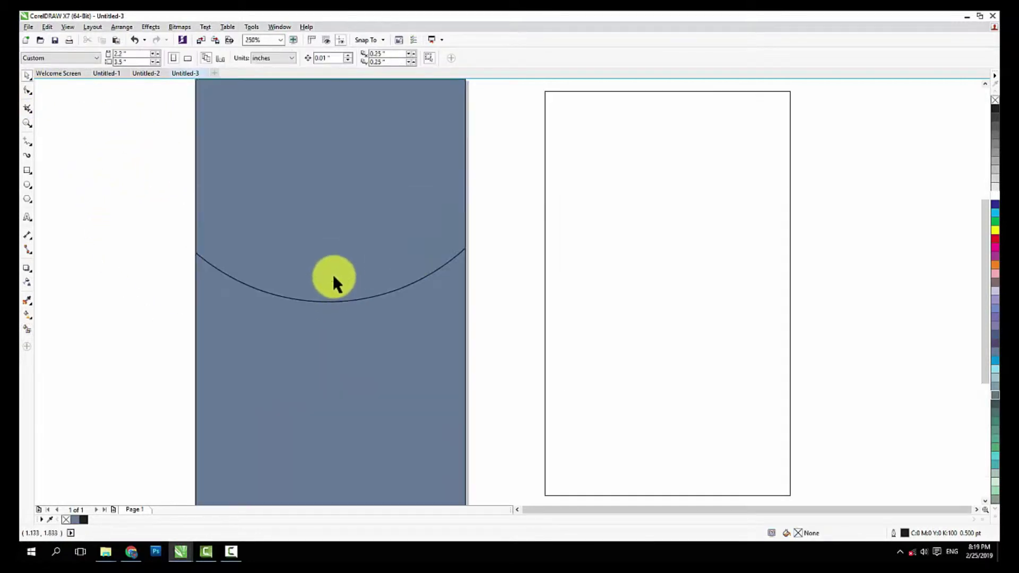
left_click(329, 268)
scroll(303, 312, "down", 1)
left_click_drag(290, 342, 284, 425)
key("ctrl+z")
left_click_drag(317, 273, 313, 210)
key("ctrl+z")
left_click_drag(336, 365, 327, 434)
key("ctrl+z")
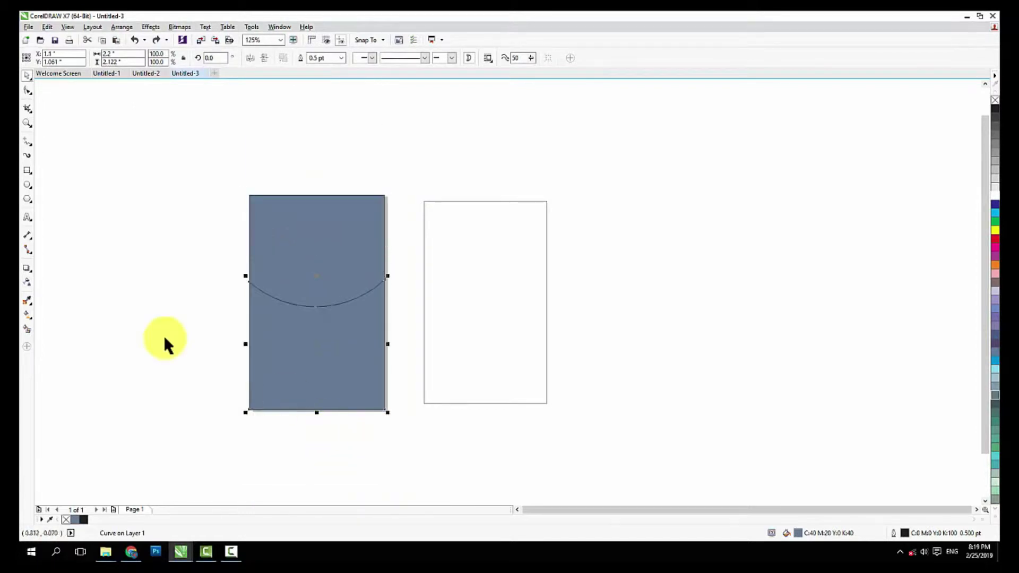
left_click(214, 273)
scroll(285, 286, "up", 1)
scroll(306, 294, "down", 2)
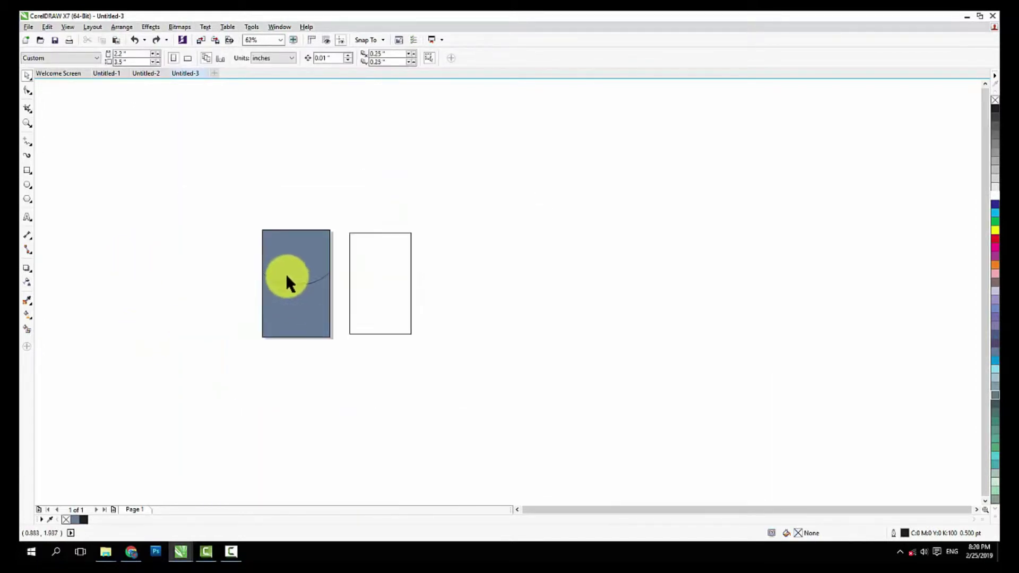
scroll(295, 269, "up", 1)
left_click_drag(285, 259, 343, 214)
key("ctrl+z")
left_click(560, 352)
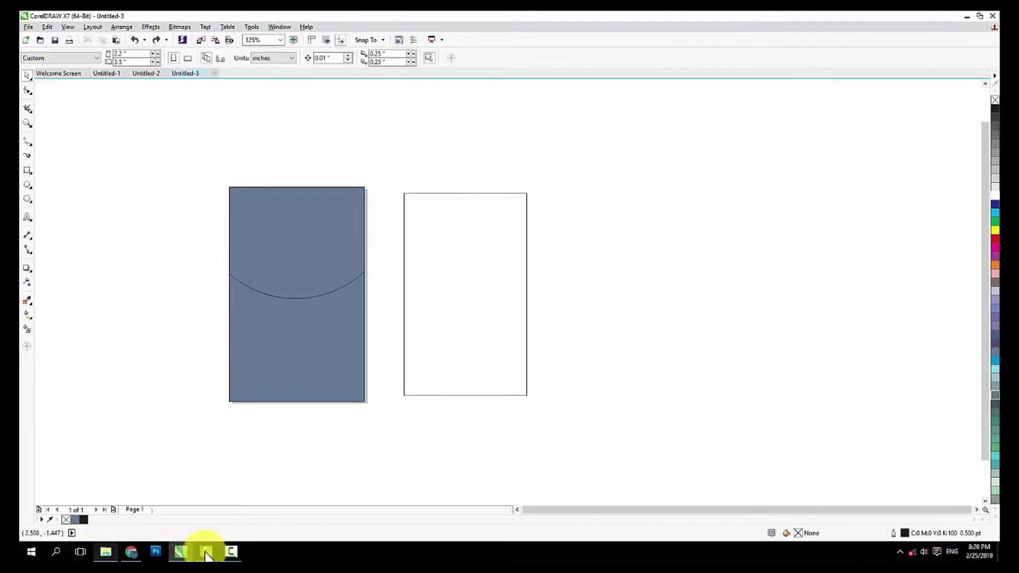
Drag BACKGROUND-TOP, health-background-5 and IMG_9550 from New folder onto the CorelDRAW canvas
left_click(996, 552)
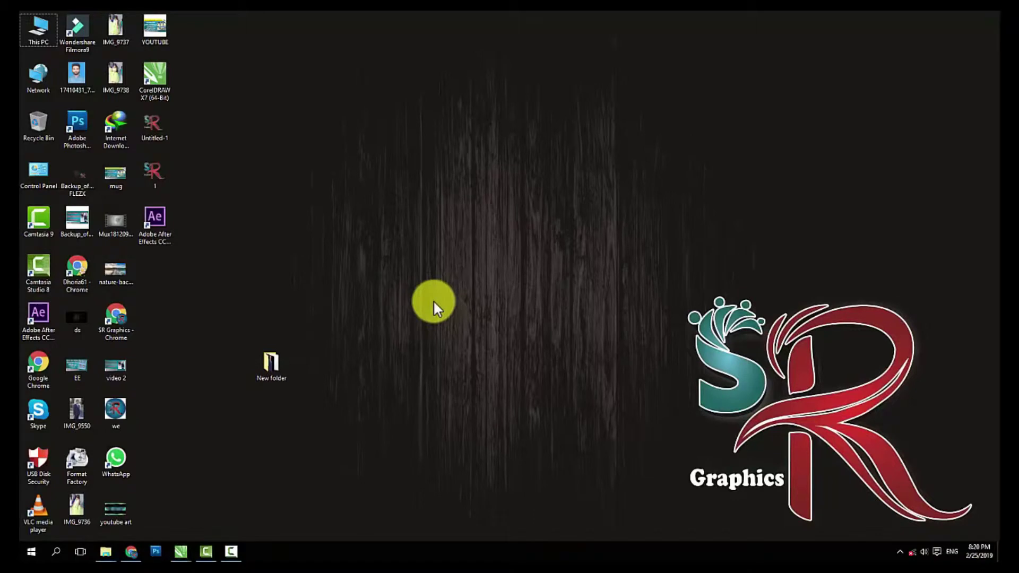
double_click(279, 352)
scroll(556, 173, "up", 4, "ctrl")
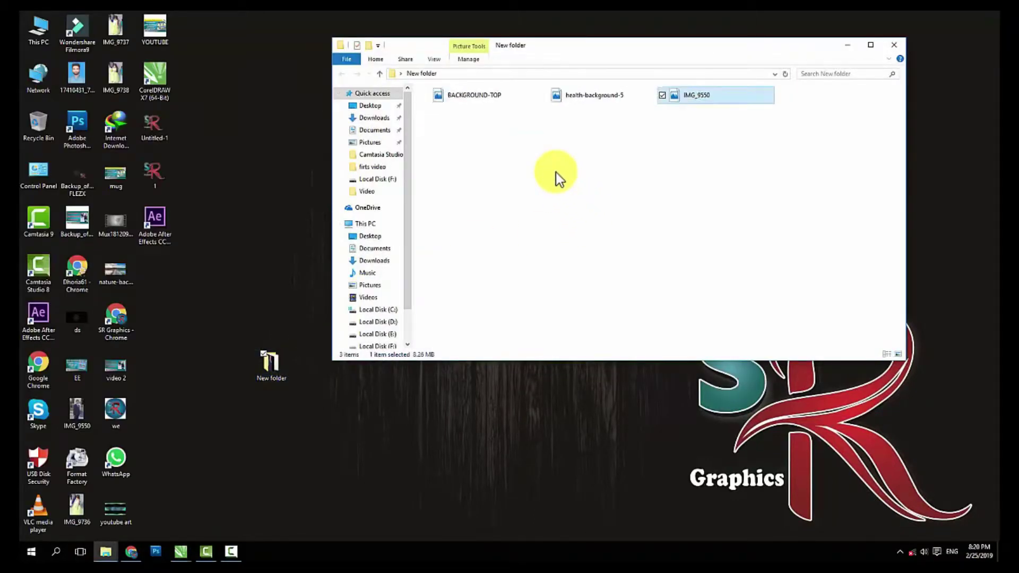
left_click(552, 178)
left_click_drag(538, 193, 148, 360)
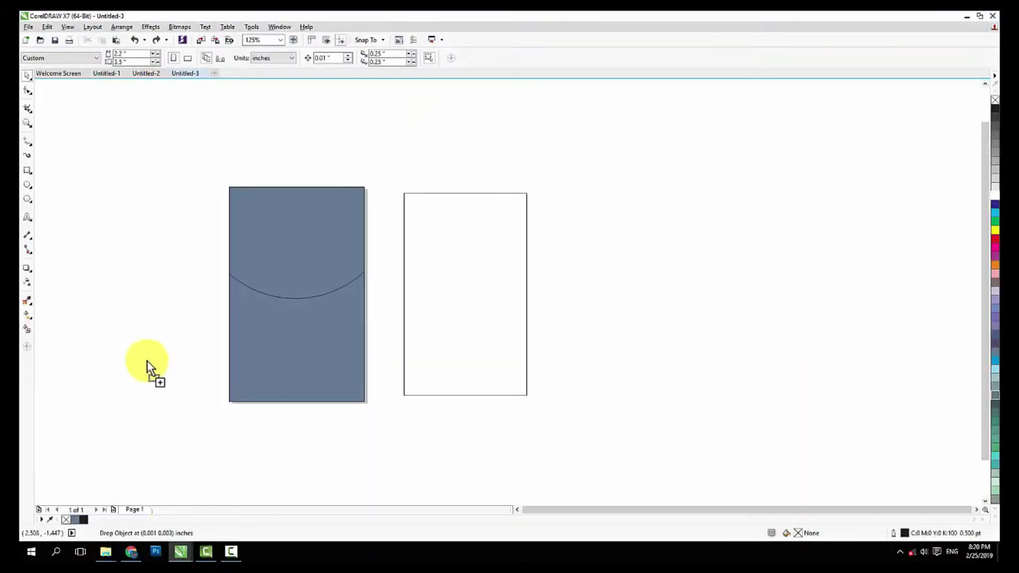
left_click_drag(112, 317, 493, 324)
Arrange the grey background below the other images and move the blue image right of the page
scroll(329, 300, "down", 5)
left_click(528, 333)
left_click_drag(338, 322, 273, 322)
scroll(335, 324, "up", 1)
scroll(333, 323, "up", 1)
left_click_drag(107, 298, 380, 334)
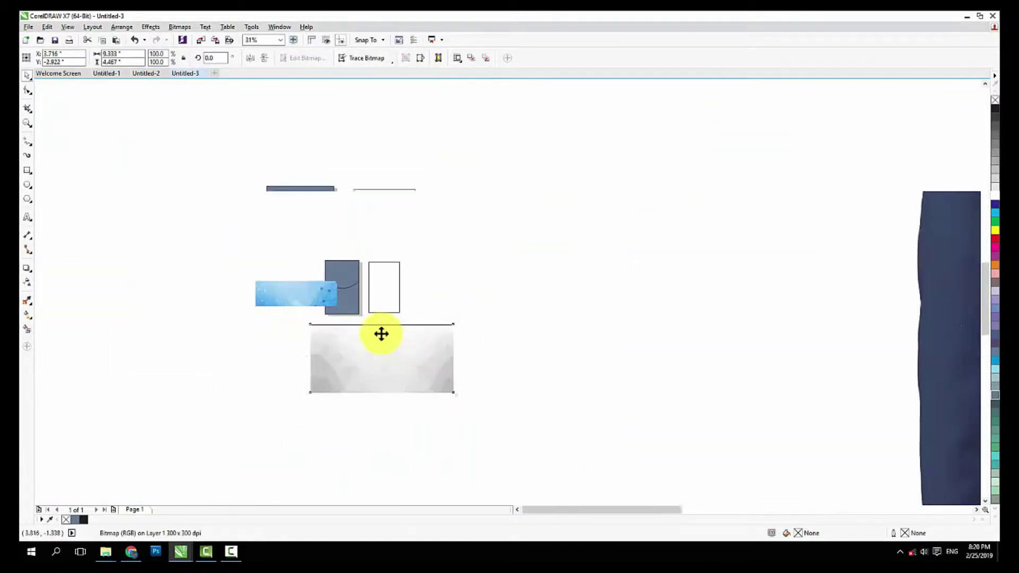
scroll(380, 334, "up", 2)
left_click_drag(177, 207, 854, 282)
scroll(556, 392, "down", 2)
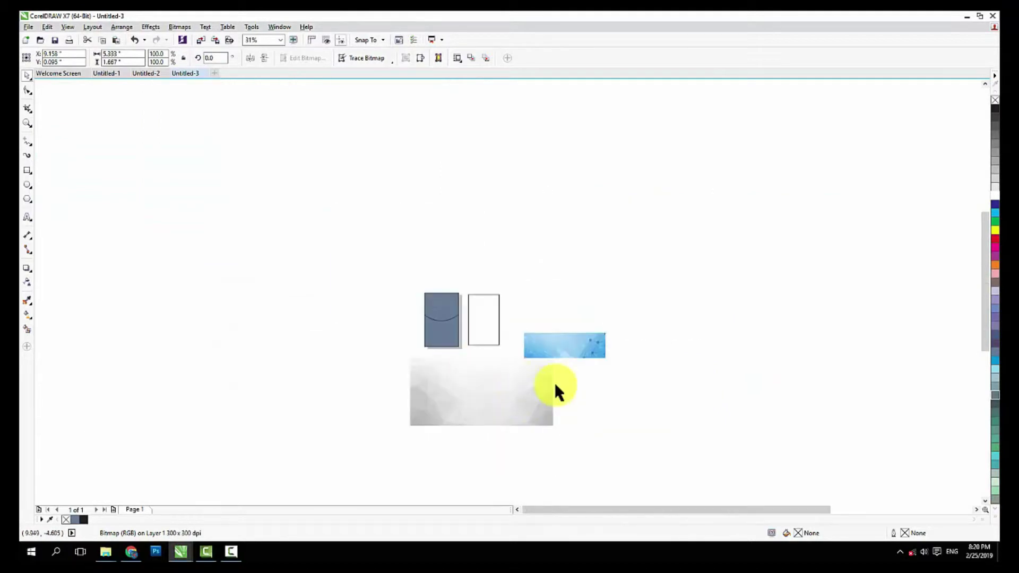
left_click(555, 391)
Scale the blue network image to 224% and move it up and to the right
scroll(553, 347, "up", 1)
left_click(553, 348)
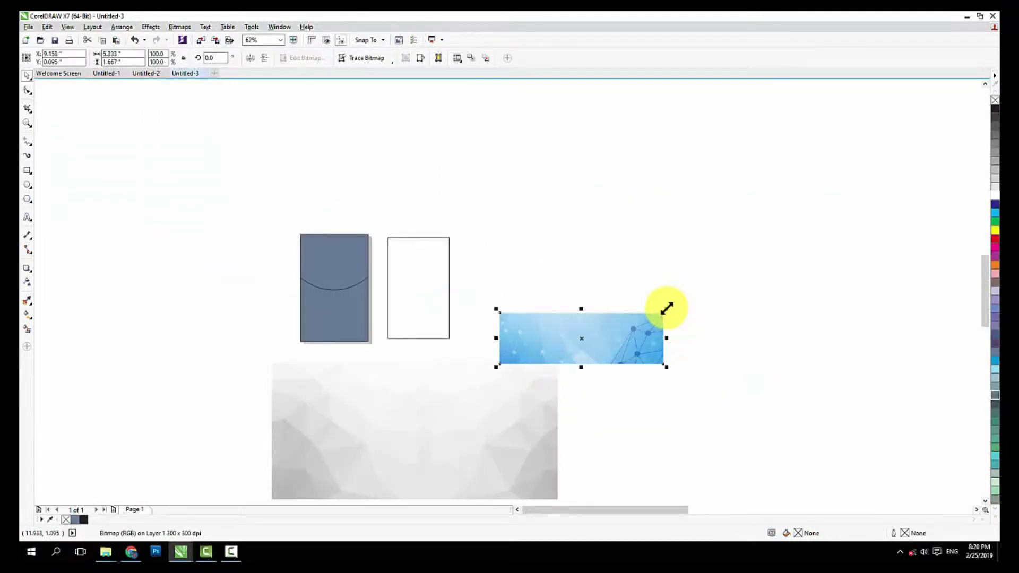
left_click_drag(666, 309, 764, 248)
left_click_drag(621, 355, 698, 274)
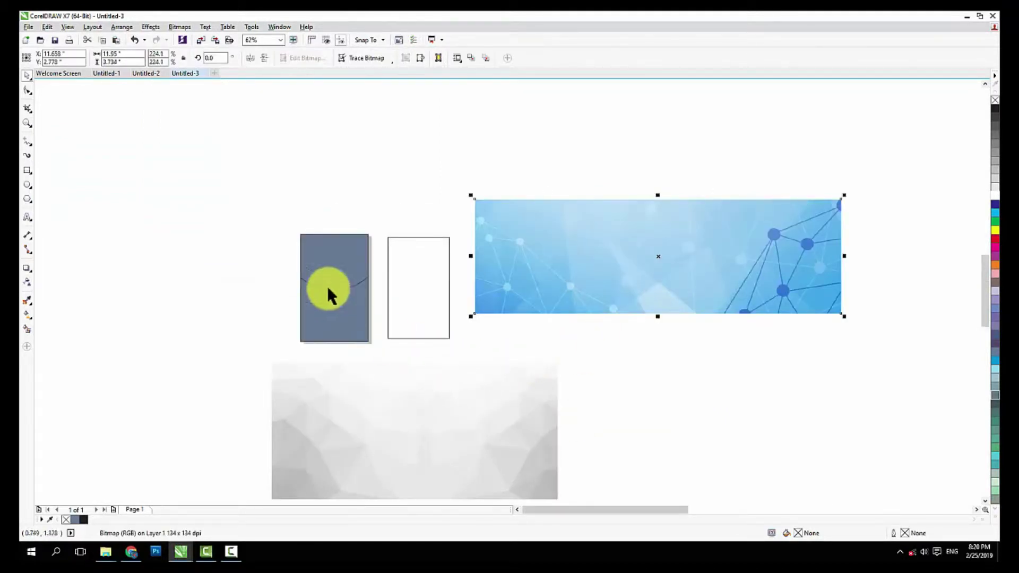
scroll(343, 273, "up", 2)
left_click(345, 276)
scroll(382, 263, "down", 2)
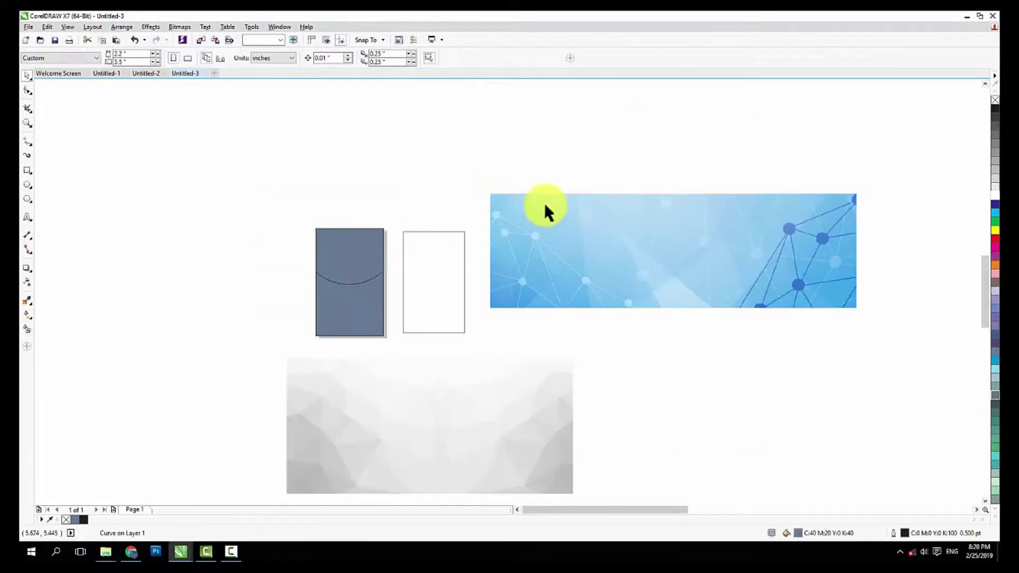
Bring up the blue image's context menu twice and dismiss it without choosing
right_click(596, 242)
key("Escape")
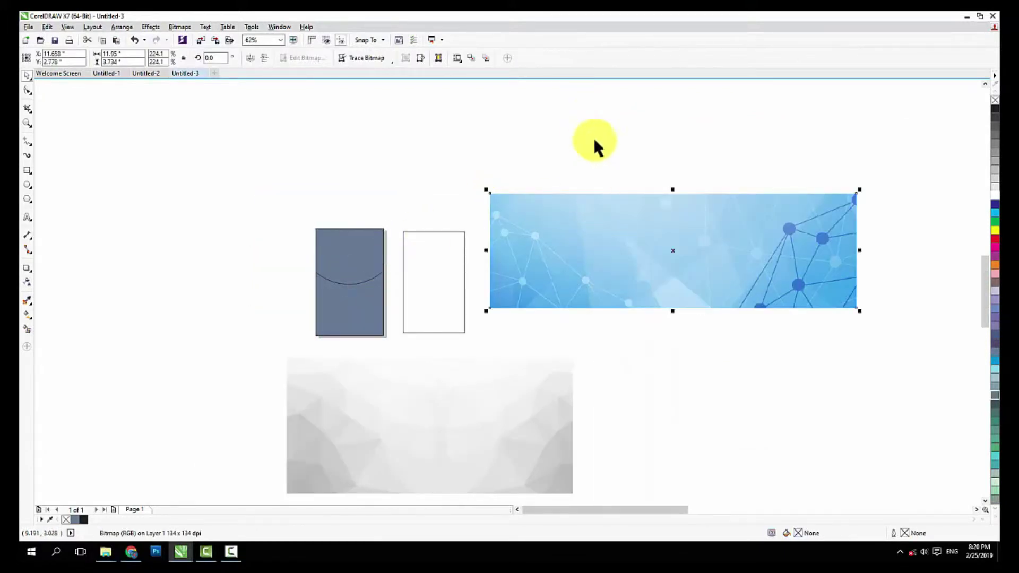
right_click(584, 219)
key("Escape")
key("Escape")
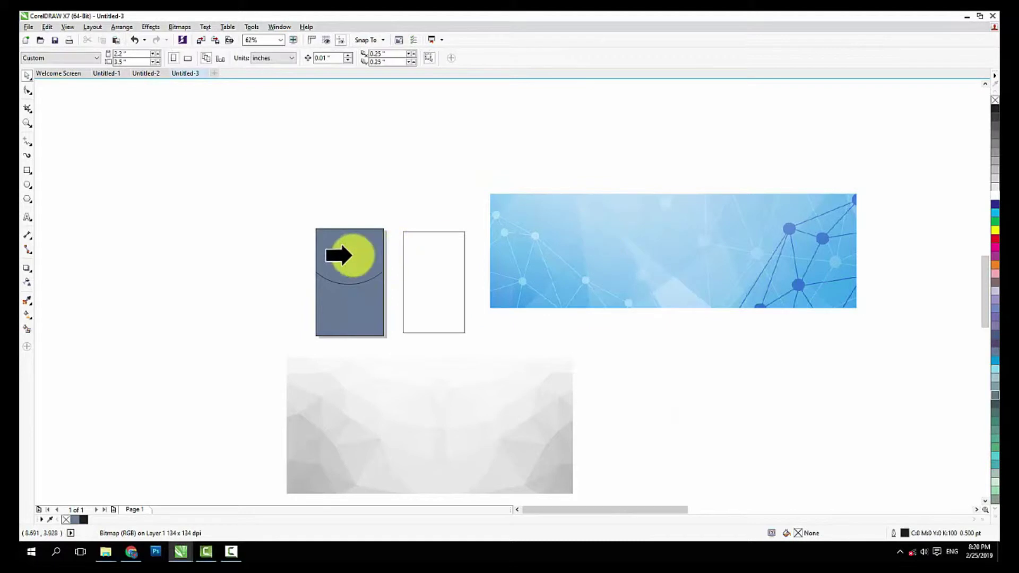
PowerClip the blue image into the curved top and the grey image into the card
left_click(327, 256)
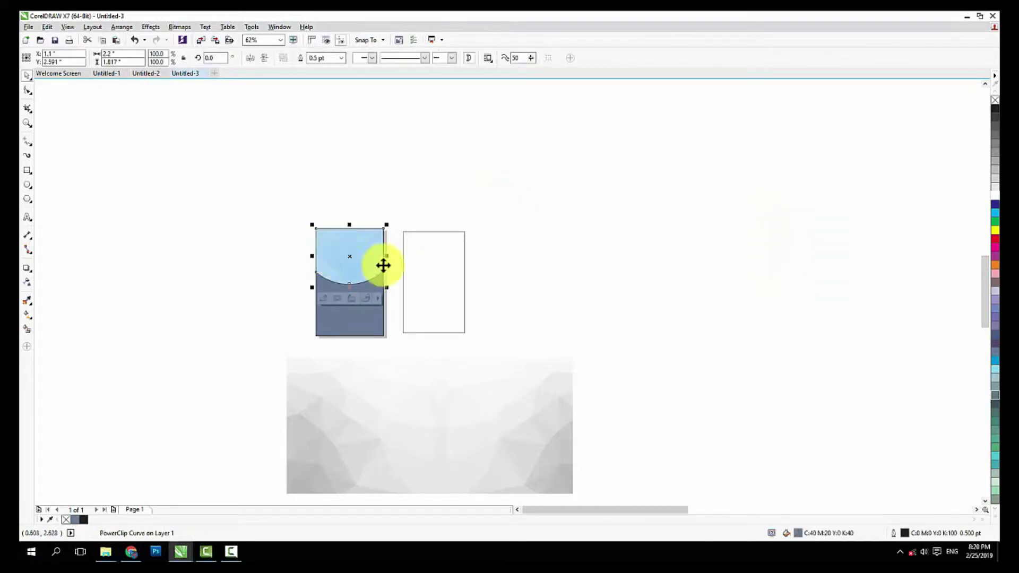
left_click(502, 393)
right_click(503, 391)
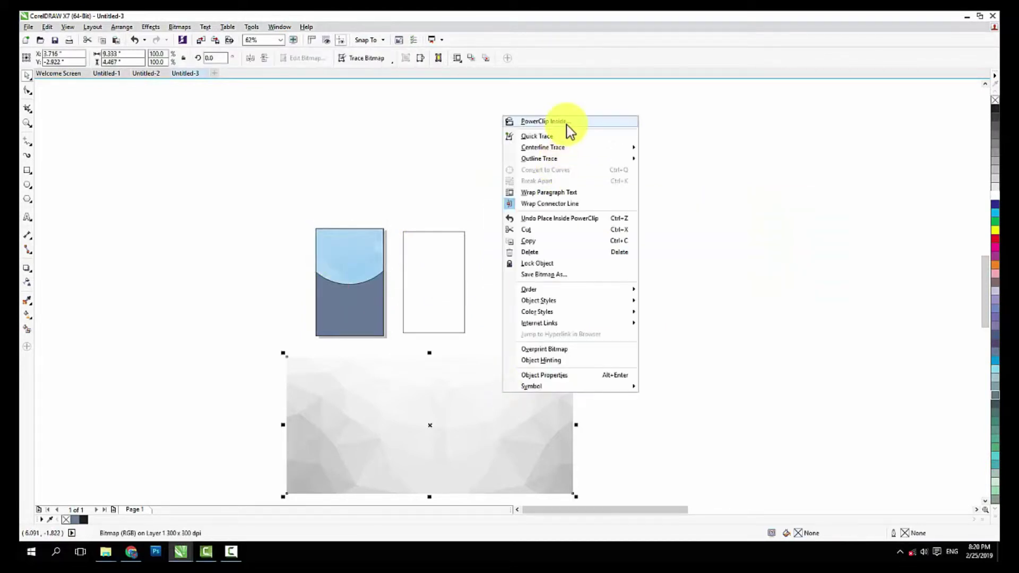
left_click(565, 123)
left_click(342, 302)
Shrink the grey image to about half and downsize the blue image inside their clips
scroll(319, 309, "up", 2)
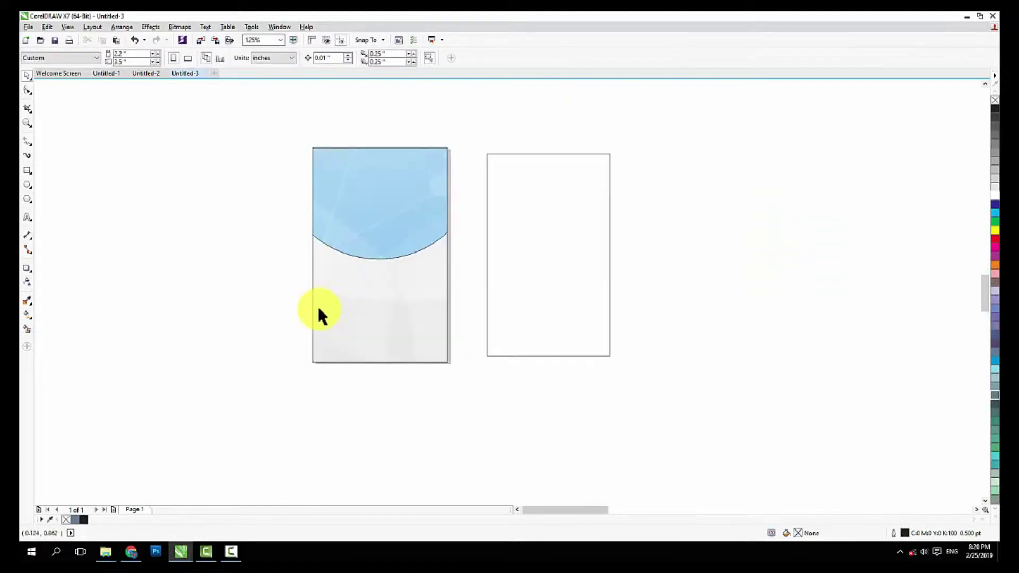
left_click(364, 375)
left_click(390, 300)
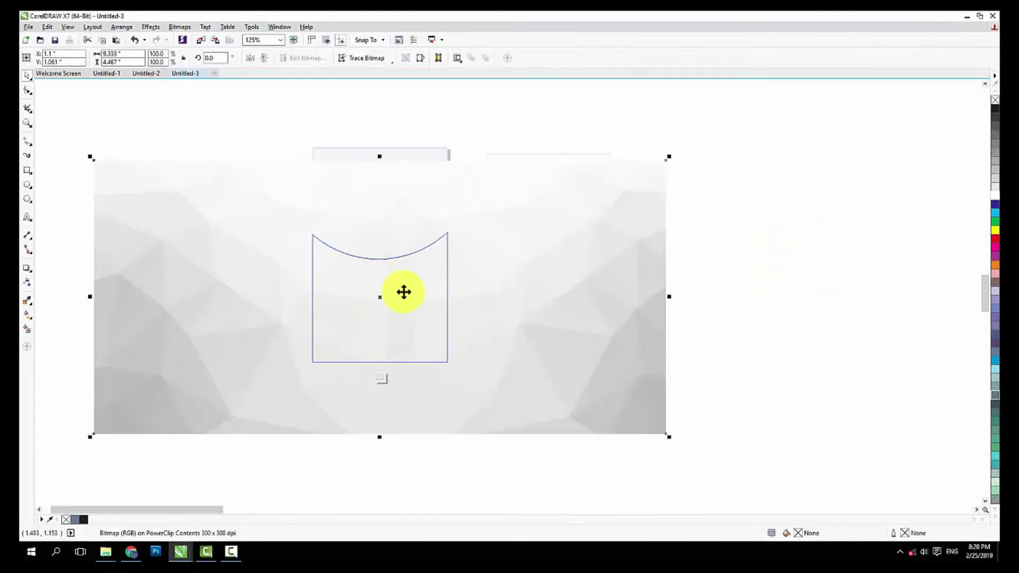
left_click_drag(667, 436, 535, 372)
left_click(380, 379)
left_click_drag(377, 247, 403, 159)
key("ctrl+z")
left_click(398, 237)
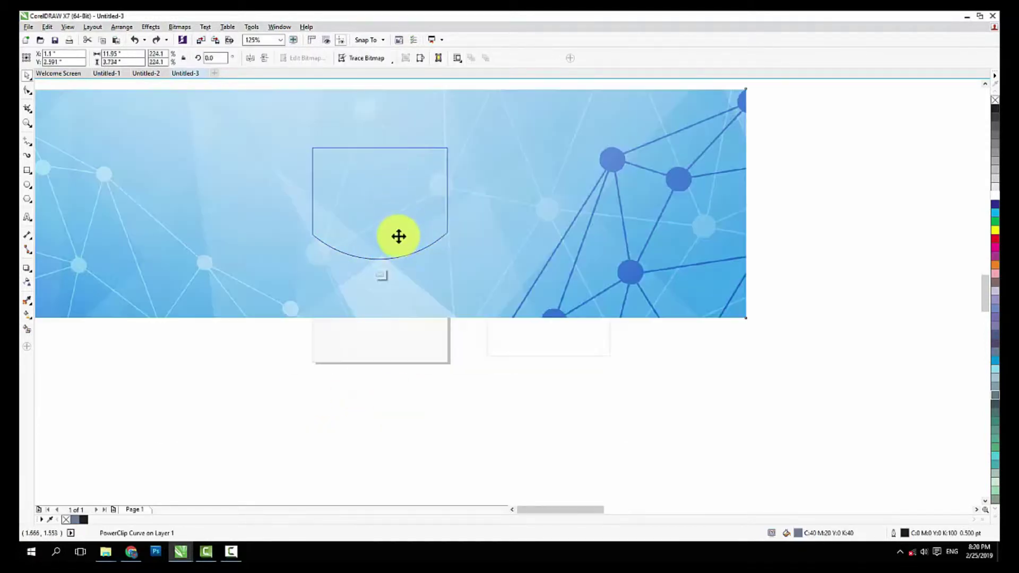
left_click_drag(751, 321, 571, 266)
left_click(381, 276)
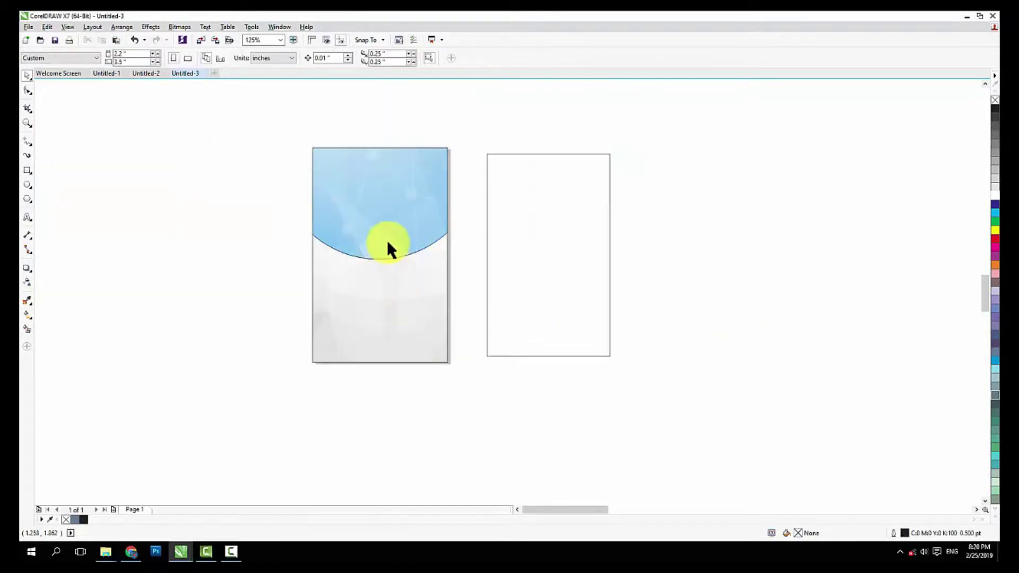
Give the clipped grey image a linear transparency fading upward
left_click(380, 283)
left_click(354, 377)
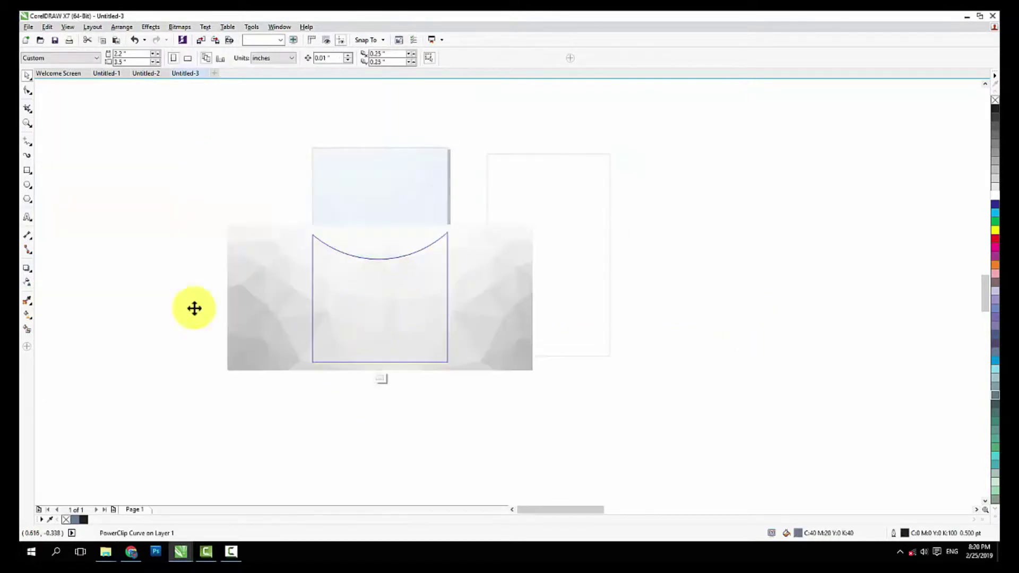
left_click(27, 283)
left_click_drag(383, 325, 381, 242)
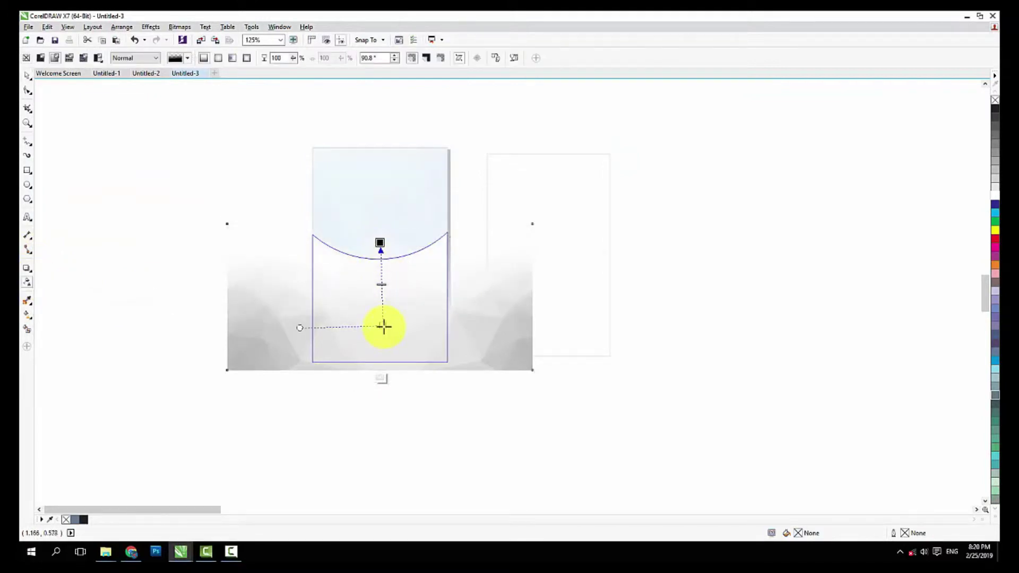
left_click_drag(383, 325, 384, 349)
left_click(380, 377)
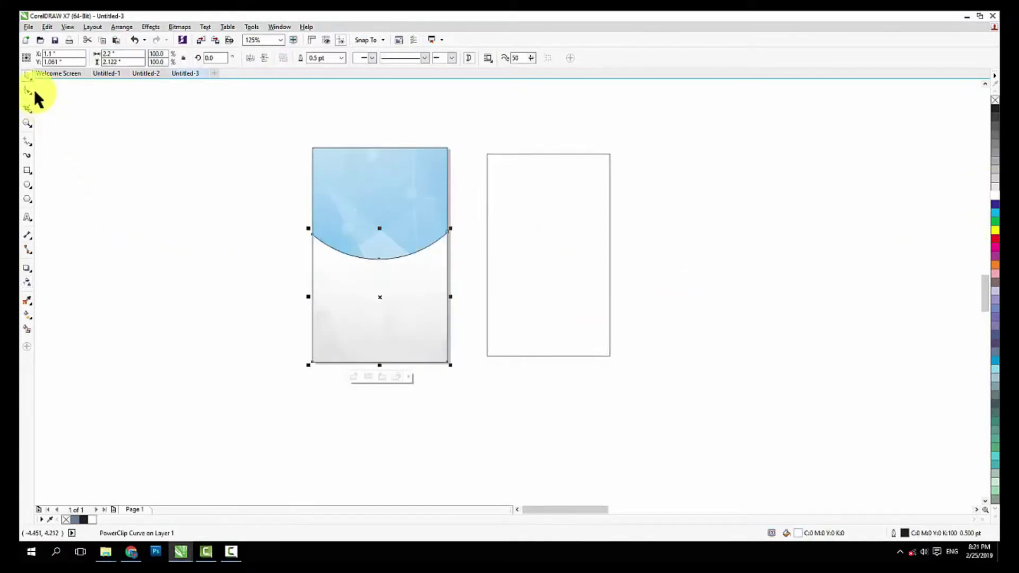
Fade the clipped blue image out toward its bottom with a linear transparency
left_click(330, 155)
left_click(354, 273)
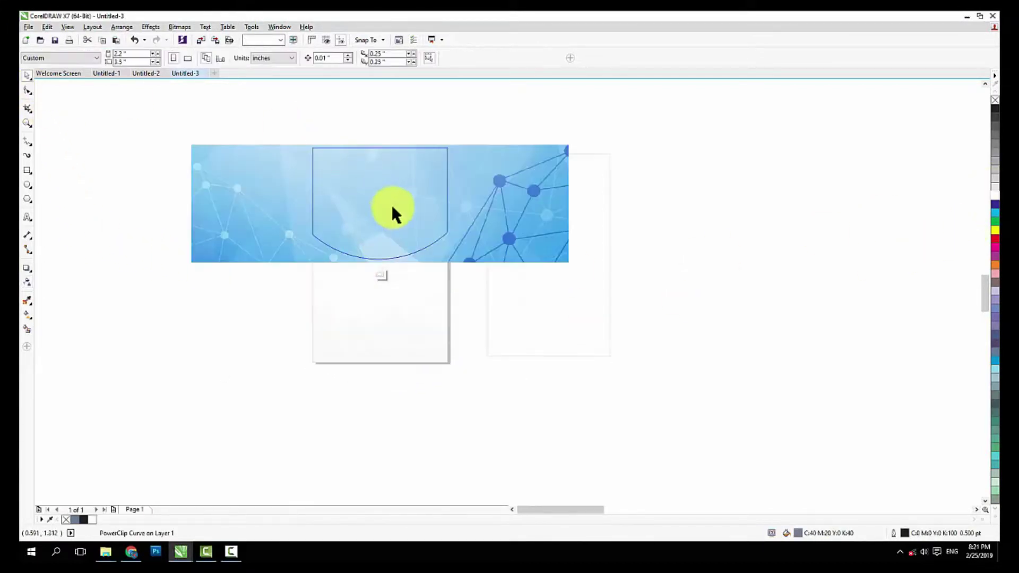
left_click(26, 282)
left_click_drag(399, 168, 400, 246)
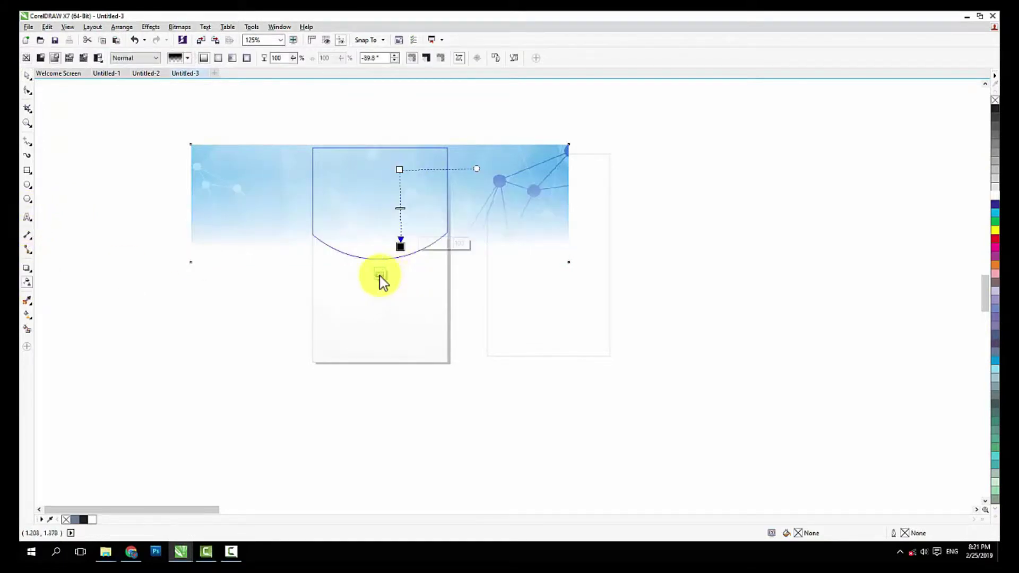
left_click(380, 275)
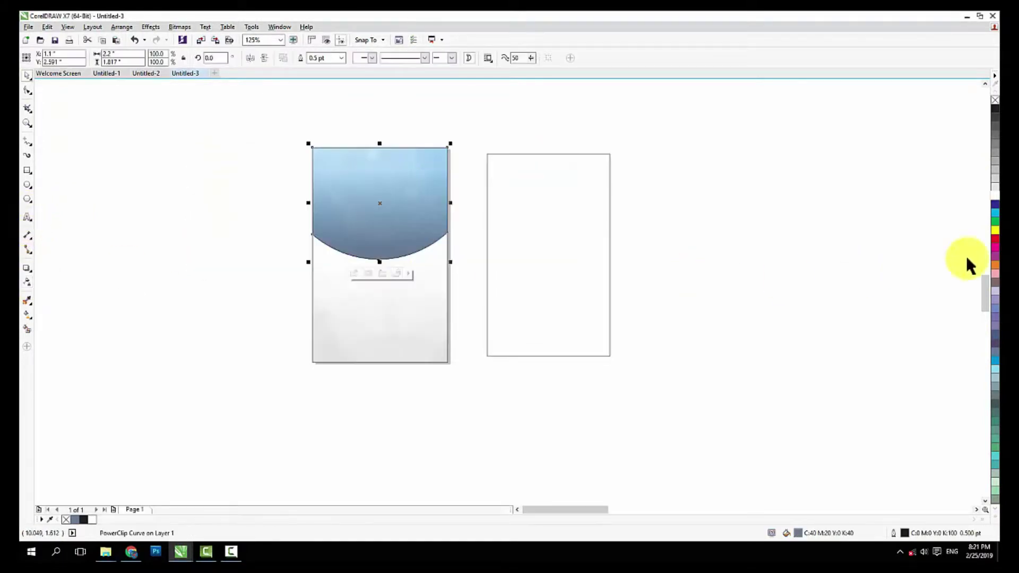
Fill the curved top with bright turquoise (C68 M0 Y20 K0)
left_click(994, 210)
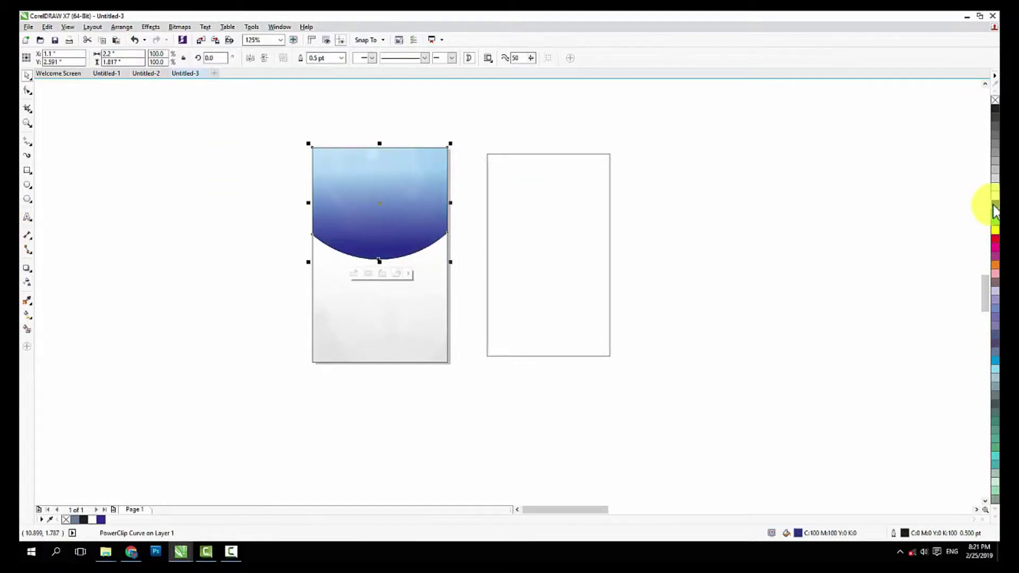
double_click(799, 534)
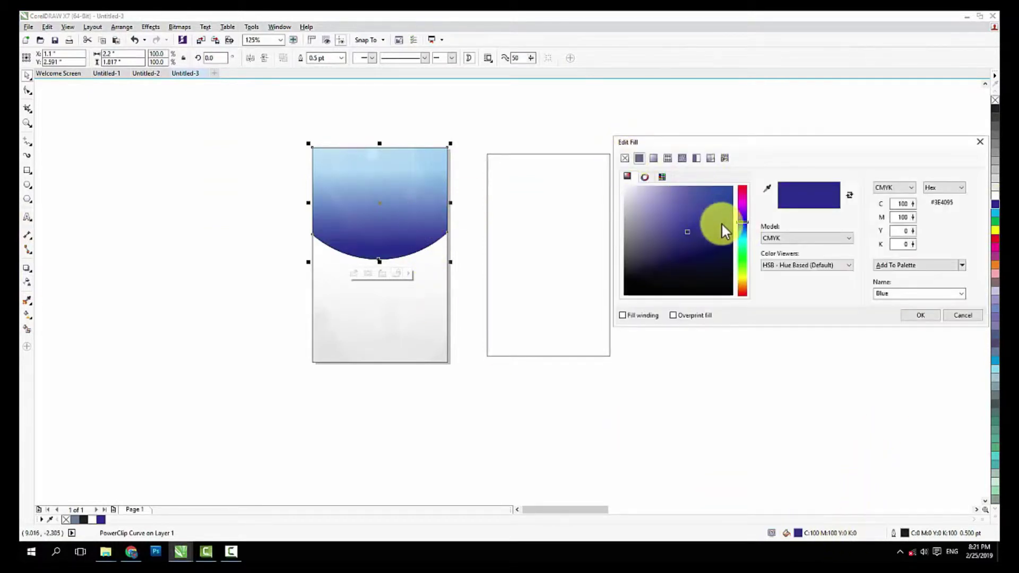
left_click(742, 238)
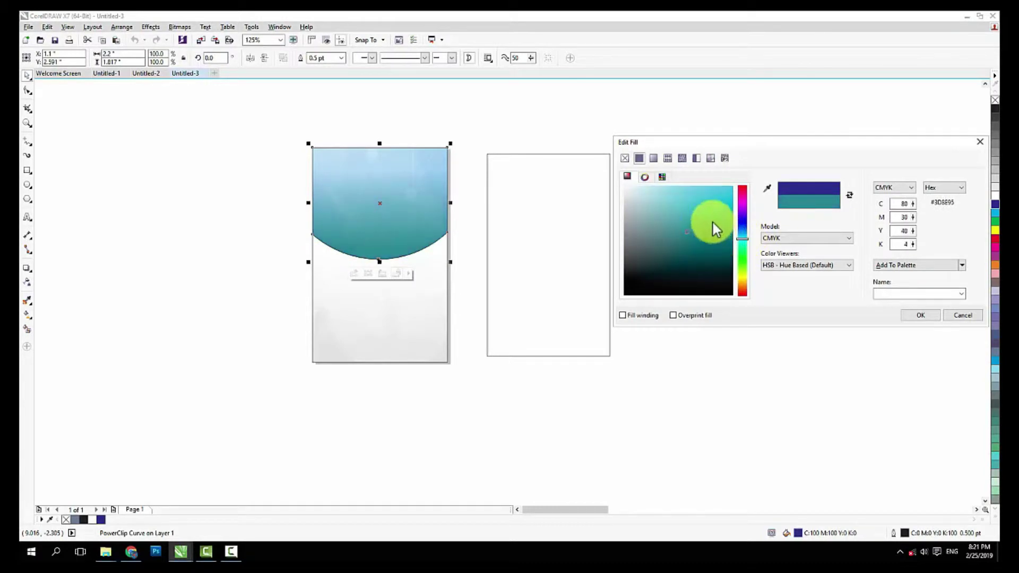
left_click_drag(716, 229, 708, 199)
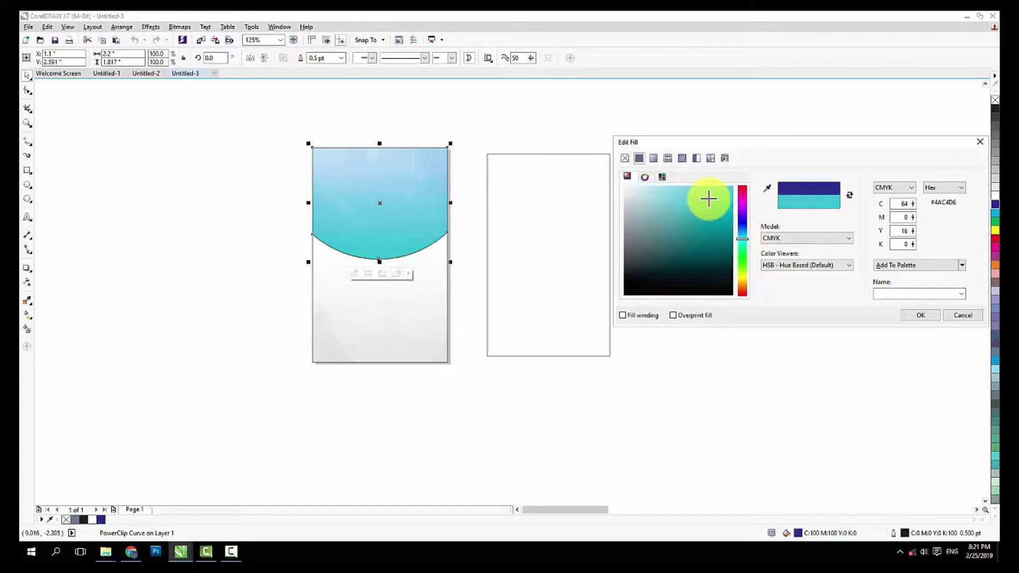
left_click(920, 315)
Select all three pieces of the left card together
left_click(646, 350)
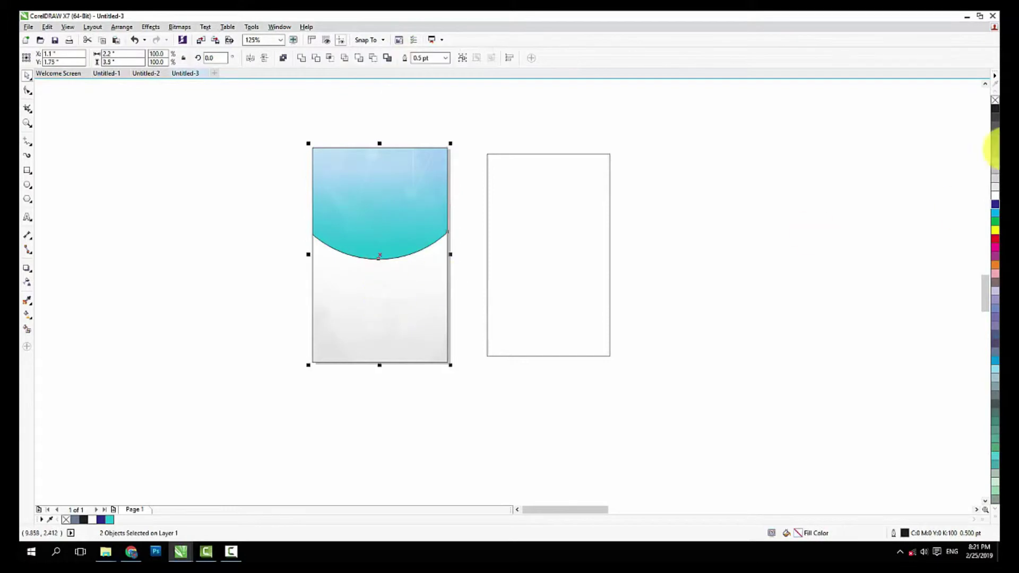
left_click(863, 171)
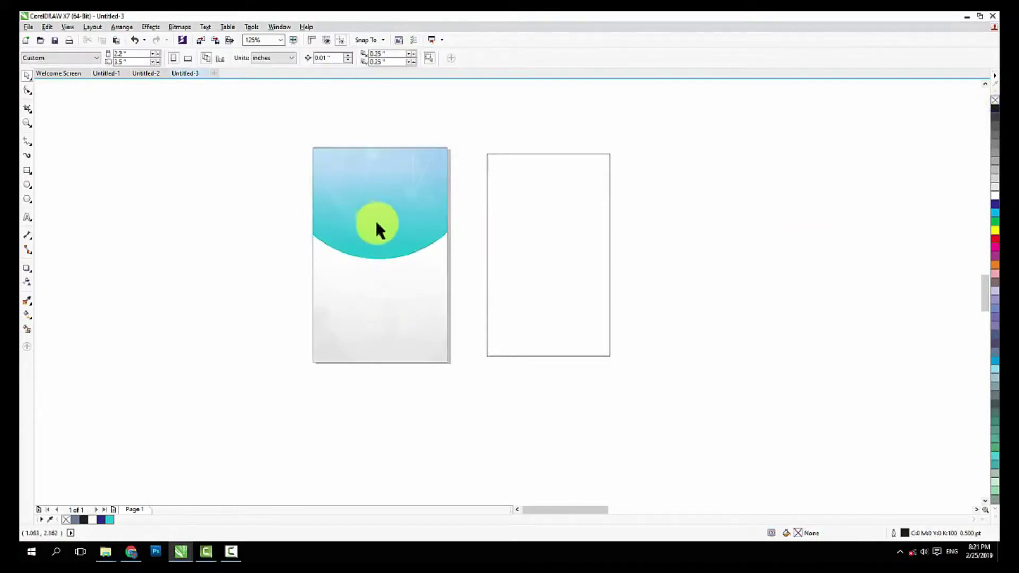
scroll(378, 218, "up", 1)
scroll(381, 205, "down", 1)
left_click_drag(376, 251, 380, 194)
key("ctrl+z")
left_click(722, 216)
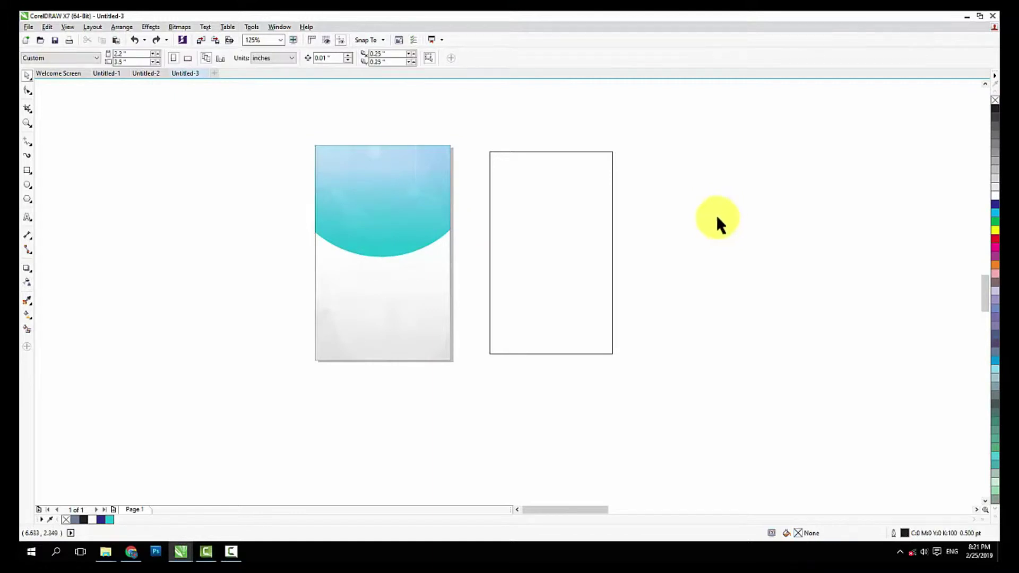
left_click(548, 229)
left_click_drag(293, 120, 461, 381)
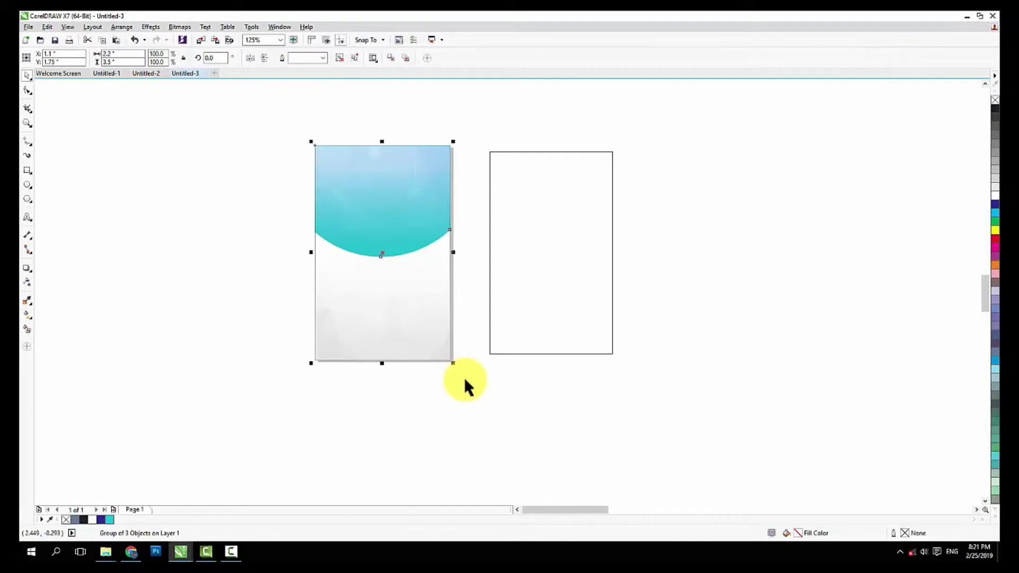
Centre the empty rectangle horizontally on the teal curved shape
left_click(463, 379)
left_click(515, 227)
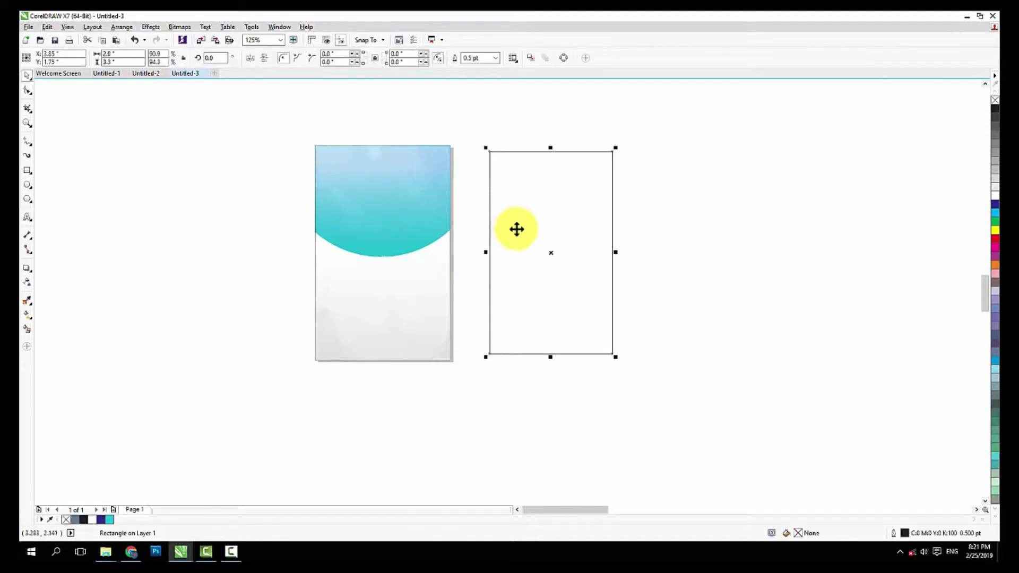
left_click(373, 218, "shift")
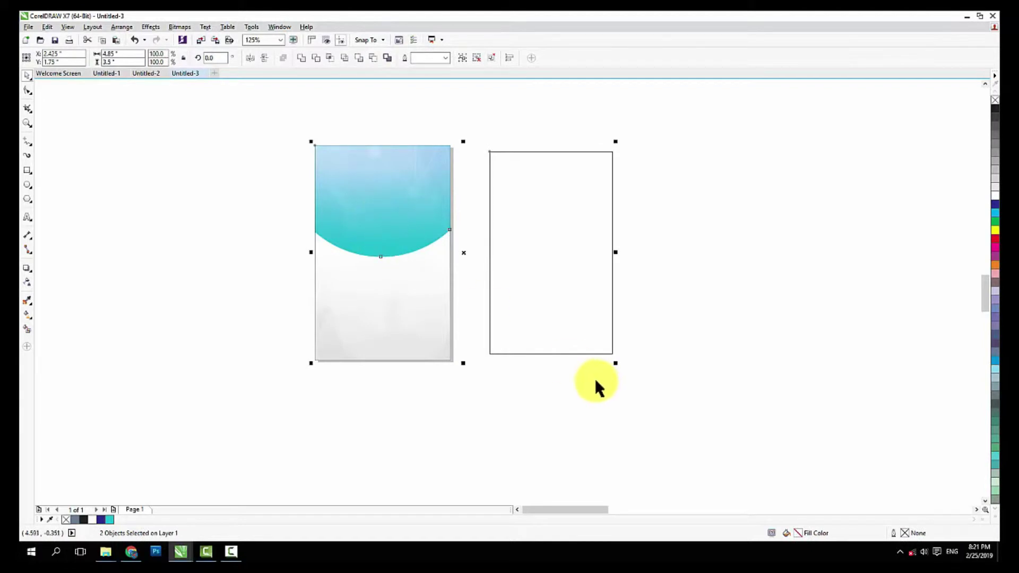
key("c")
left_click(576, 356)
left_click(408, 263)
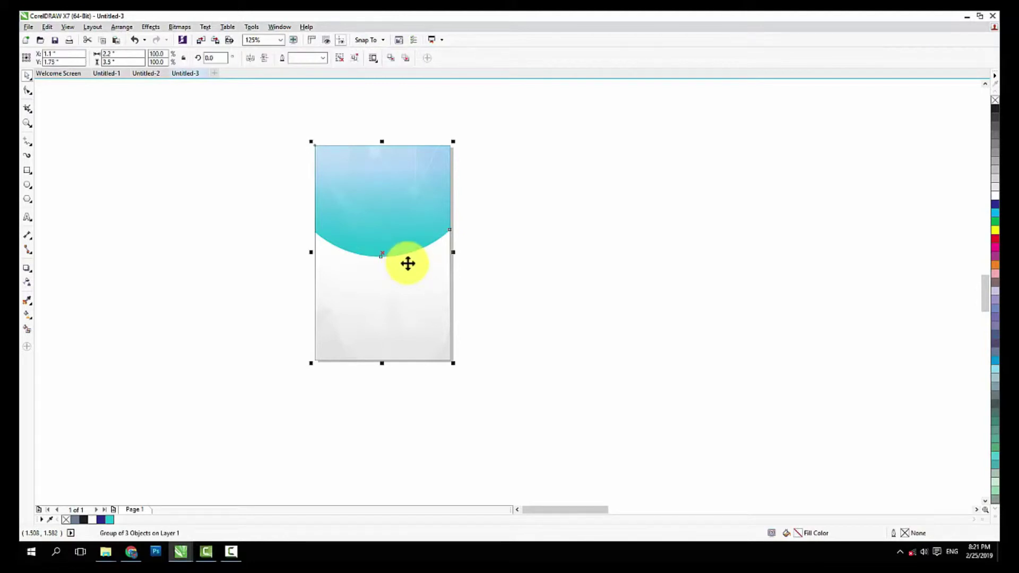
left_click(730, 257)
Drag the thin outline rectangle back inside the card
scroll(398, 180, "up", 1)
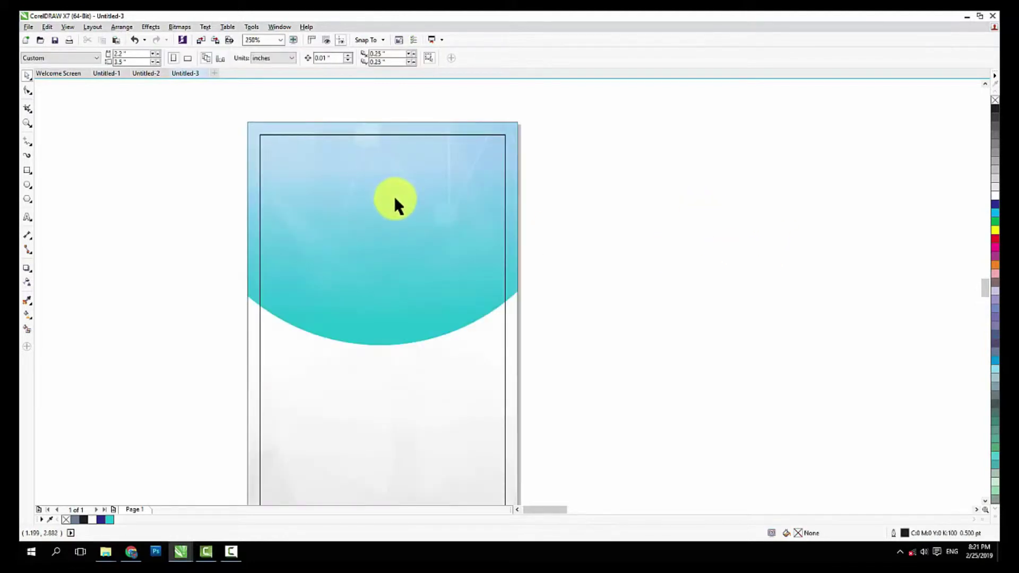
scroll(396, 205, "down", 1)
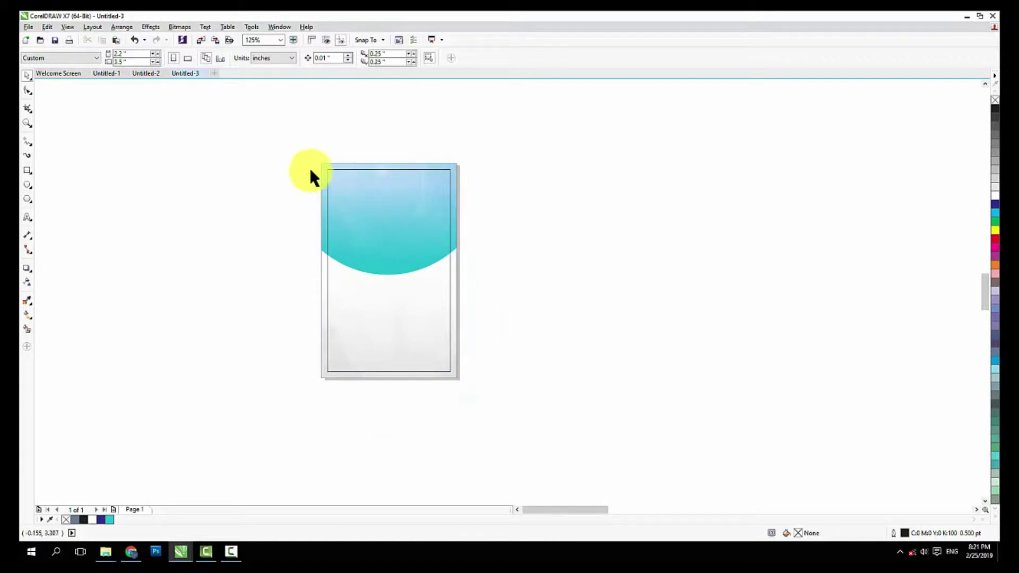
scroll(330, 170, "up", 1)
left_click_drag(330, 167, 355, 137)
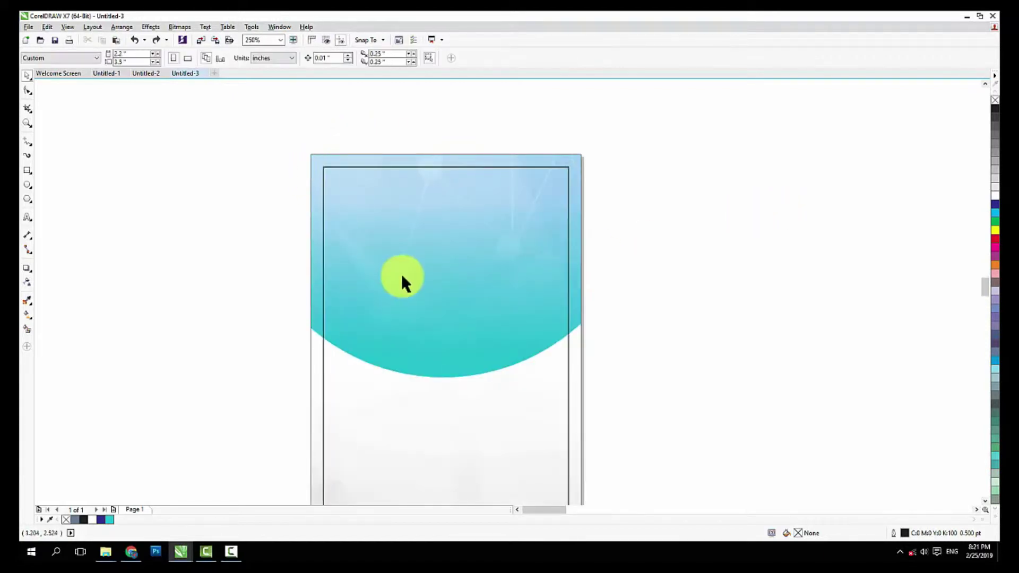
scroll(402, 277, "down", 1)
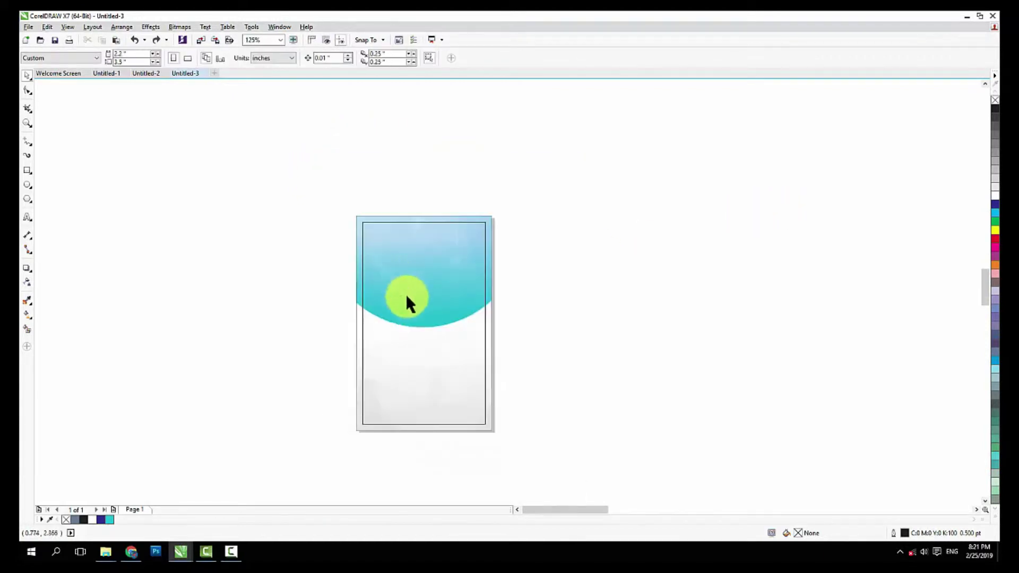
scroll(410, 306, "up", 1)
scroll(409, 311, "down", 1)
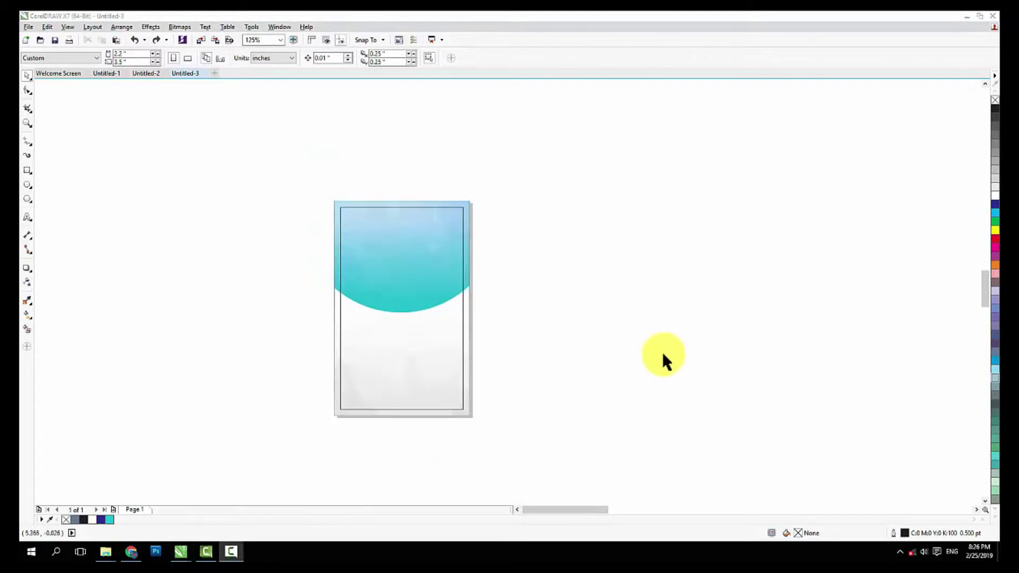
left_click(374, 247)
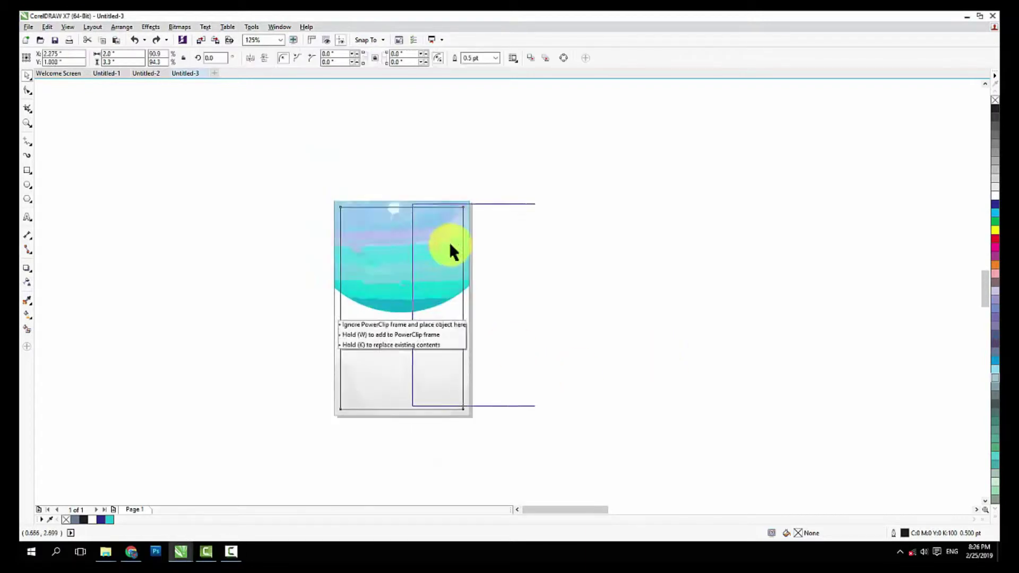
left_click(582, 233)
Fine-tune the border rectangle so it sits centred as an inner frame, undoing a stray shift
scroll(409, 256, "up", 1)
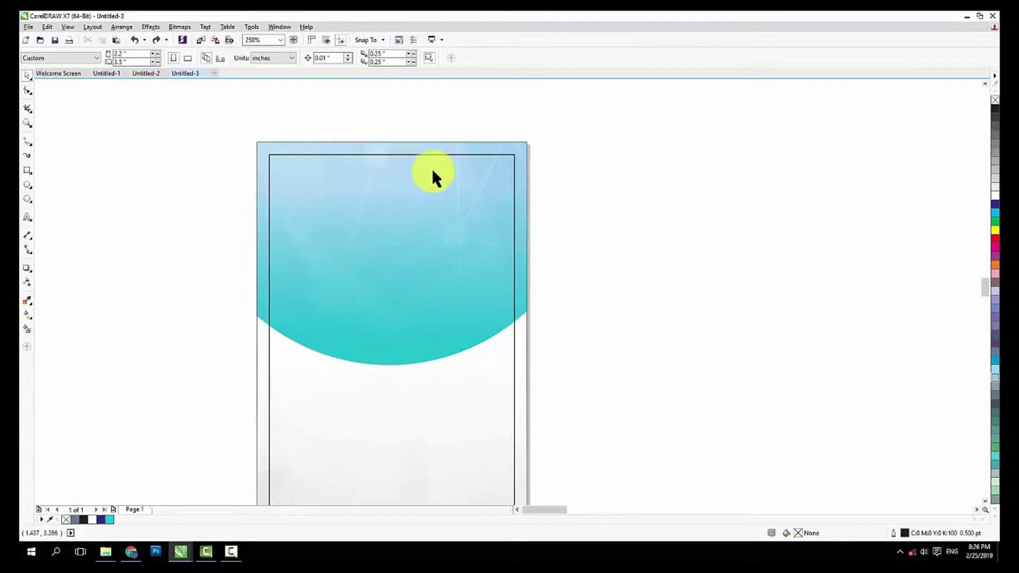
left_click(434, 243)
key("Escape")
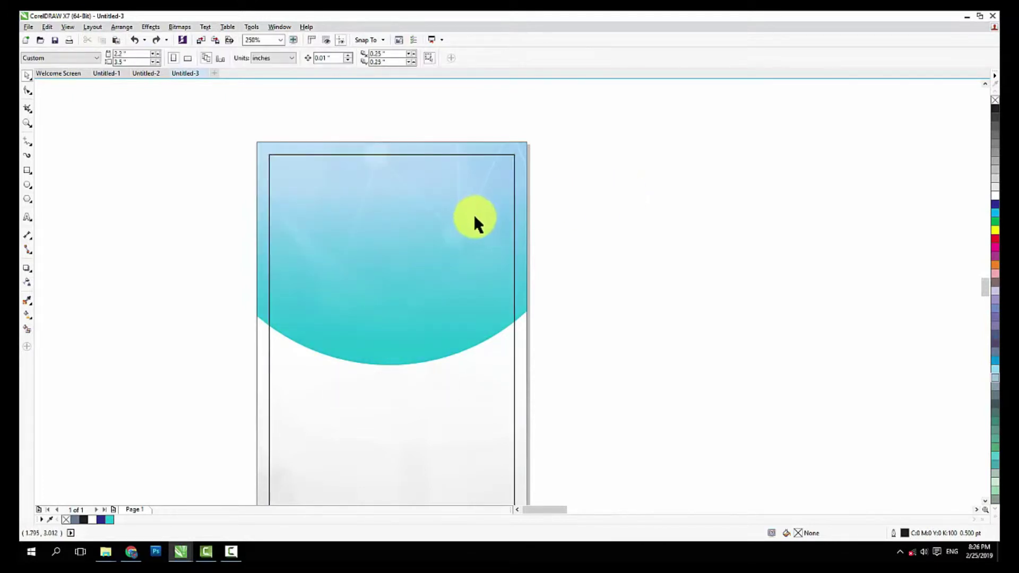
left_click_drag(469, 221, 496, 204)
key("ctrl+z")
left_click(606, 207)
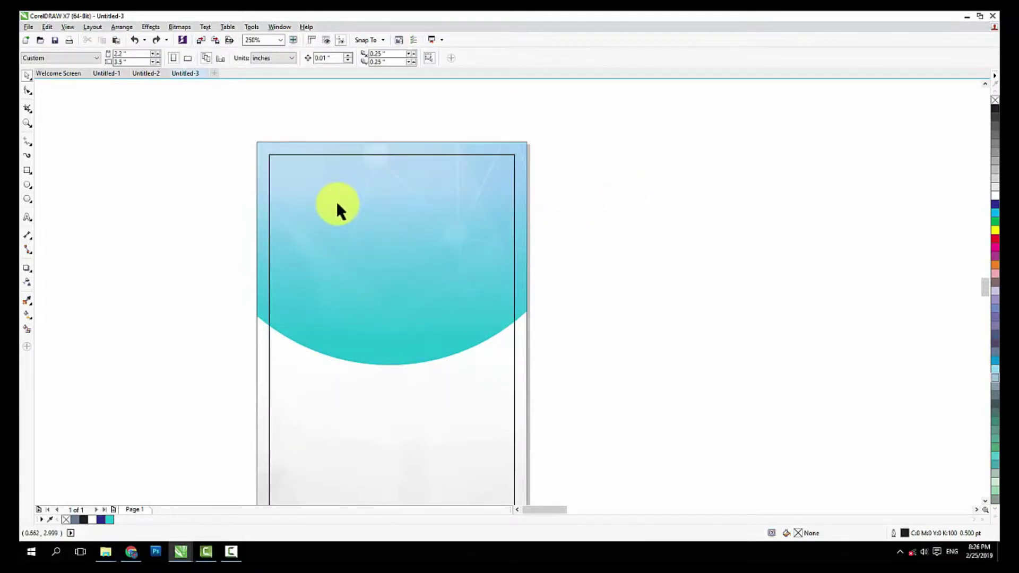
scroll(344, 226, "down", 1)
scroll(358, 255, "up", 2)
left_click(370, 271)
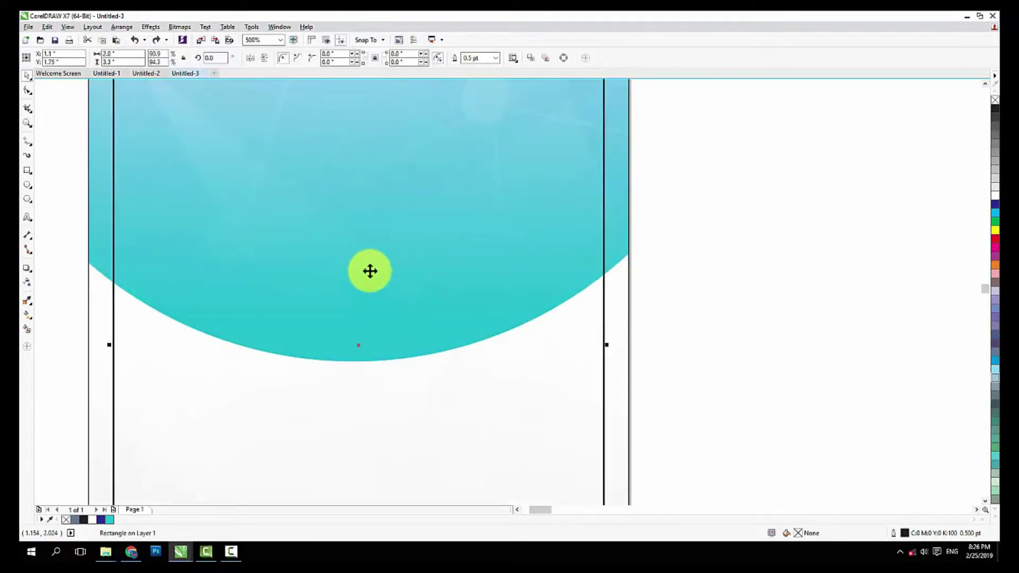
scroll(370, 271, "down", 2)
left_click(324, 331)
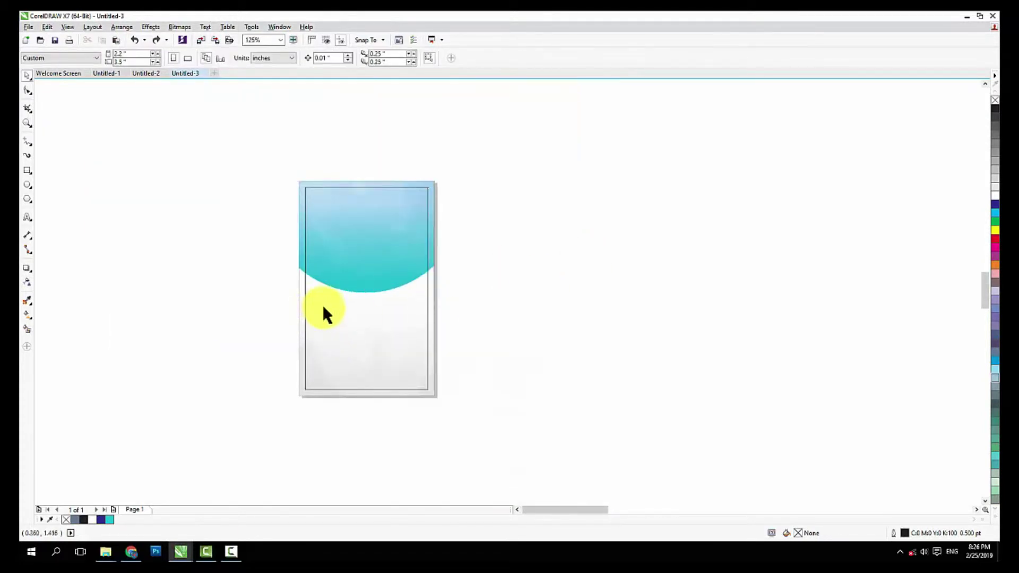
scroll(355, 294, "up", 1)
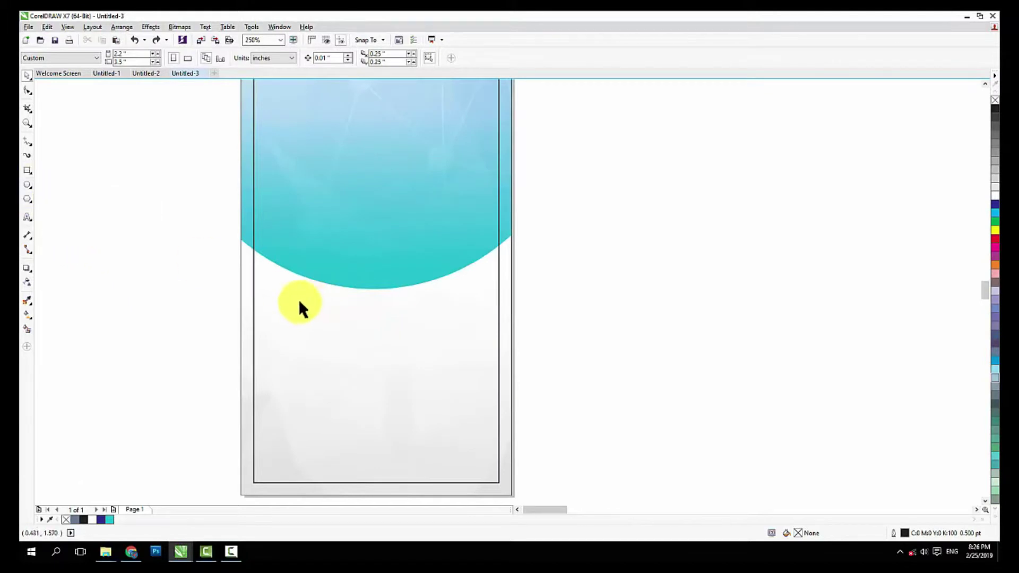
Draw a circle over the teal arc and size it to 1 by 1 inch
left_click(25, 187)
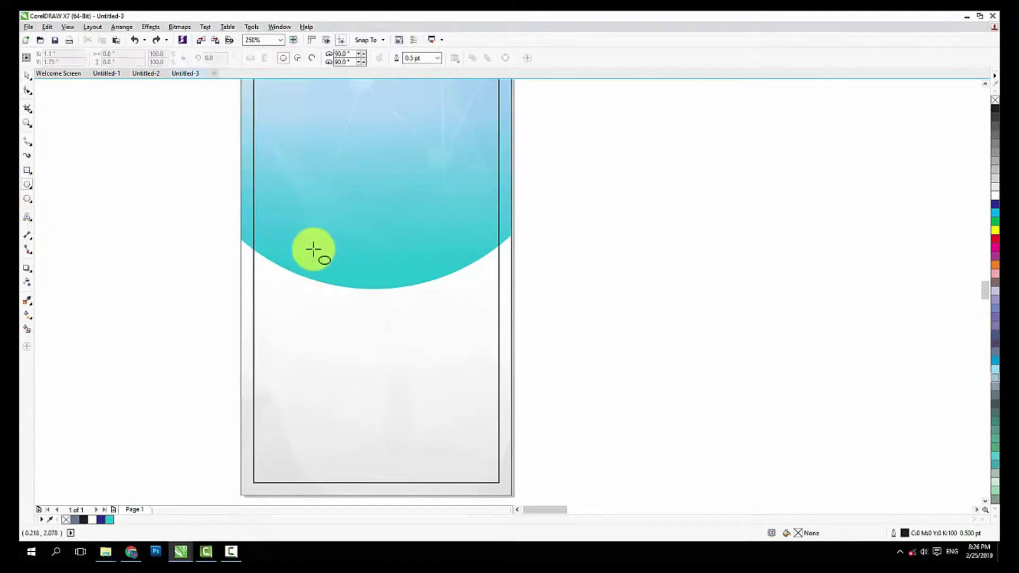
left_click_drag(345, 230, 384, 289)
left_click(27, 75)
left_click(353, 202)
left_click_drag(125, 54, 51, 49)
type("1")
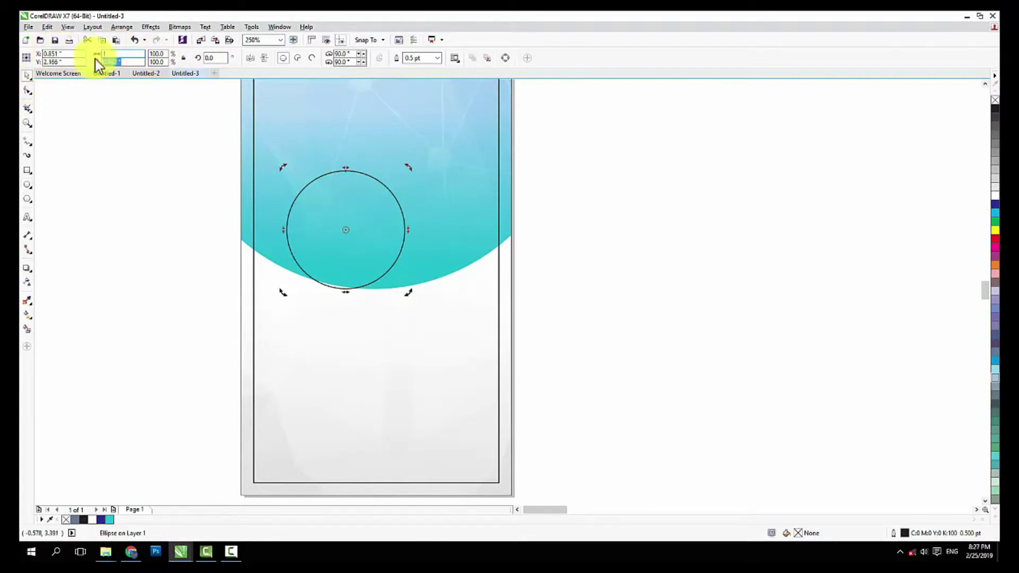
key("Return")
type("\\")
key("BackSpace")
key("Return")
Position the circle centred on the teal arc's lower edge, nudging it down and right
left_click(164, 176)
left_click_drag(311, 220, 359, 256)
scroll(327, 255, "down", 2)
scroll(346, 259, "up", 2)
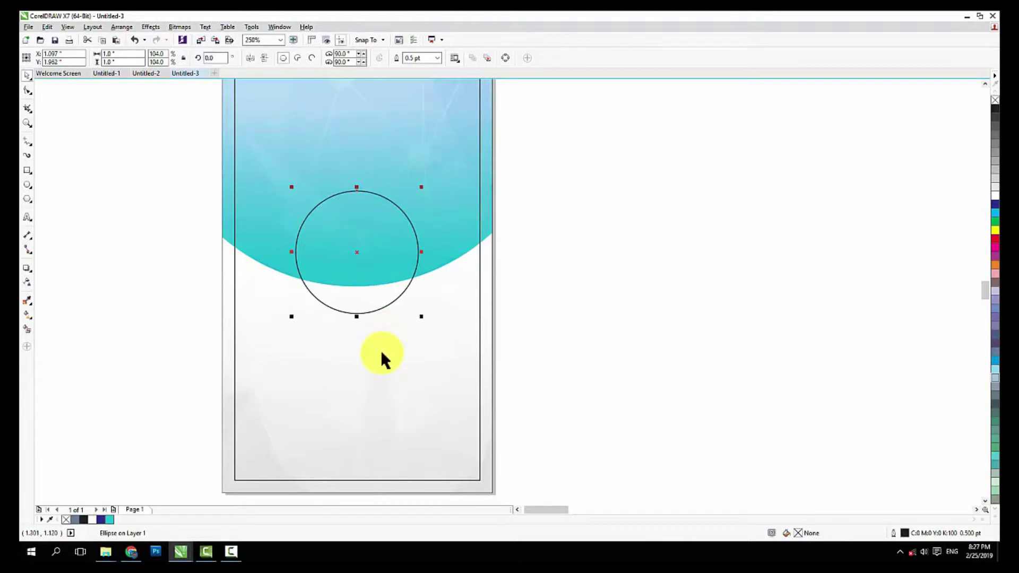
key("Down")
key("Right")
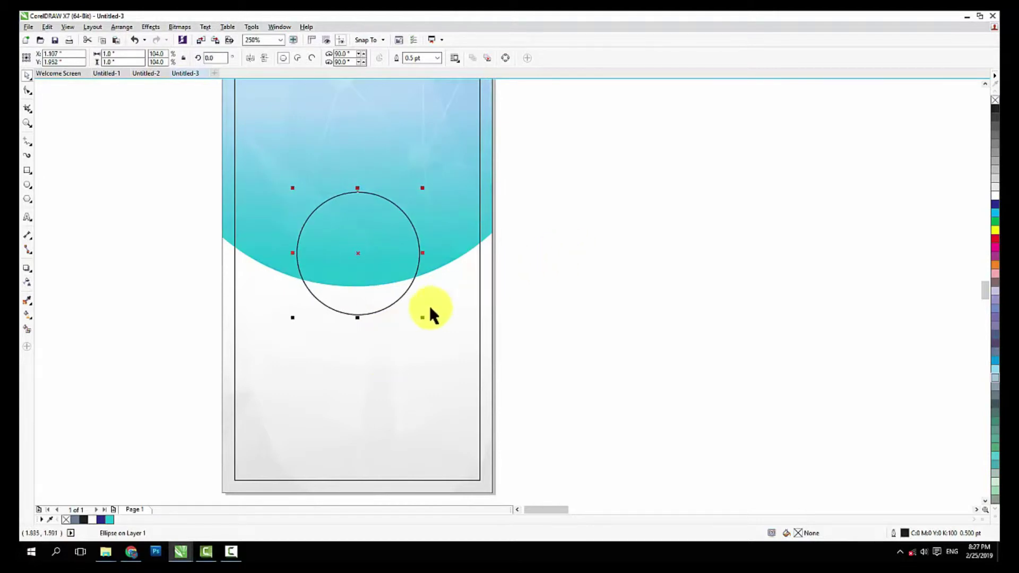
left_click(435, 317)
left_click(582, 288)
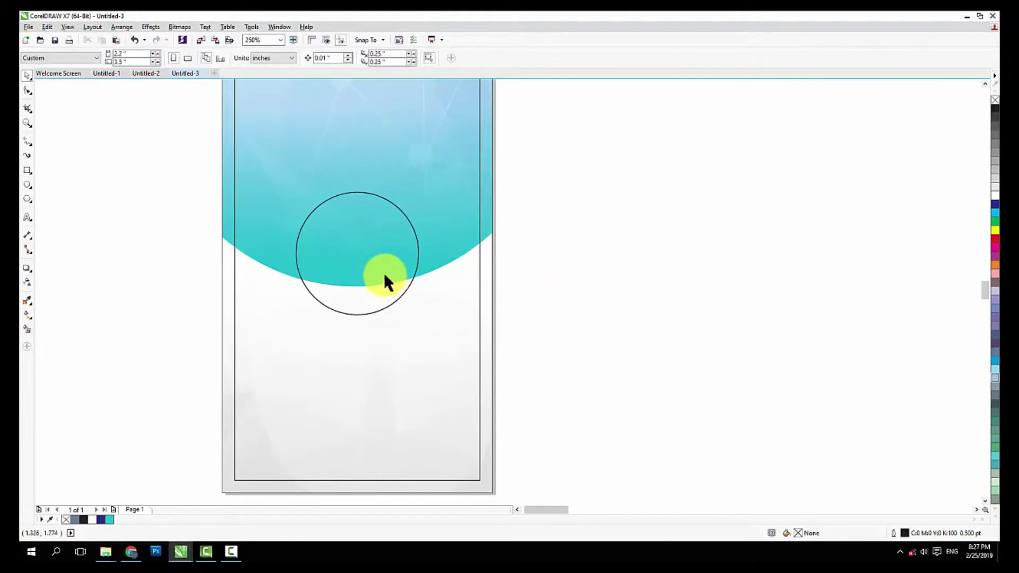
left_click(383, 273)
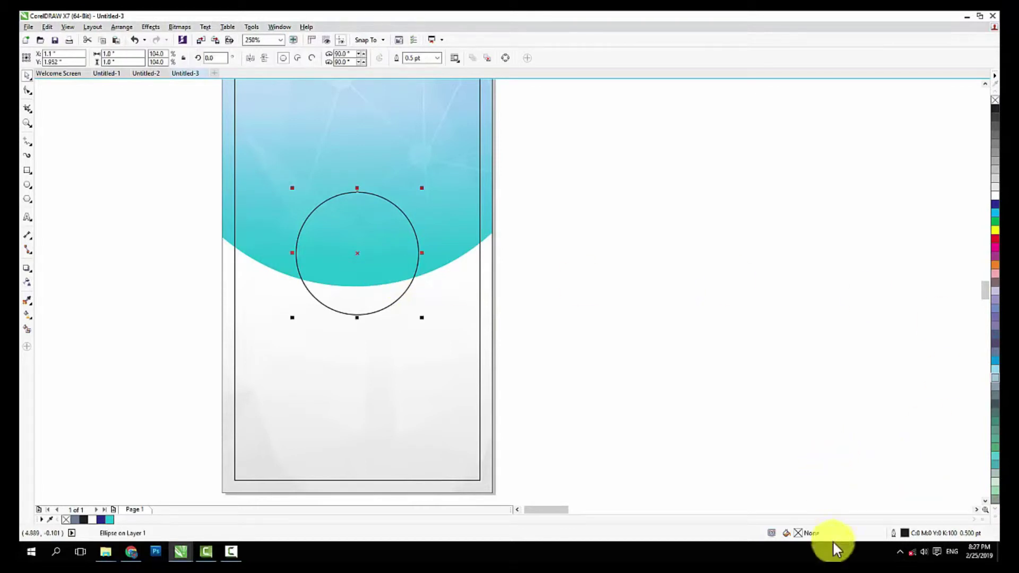
Give the circle a 3.0 pt outline with round corners
double_click(890, 531)
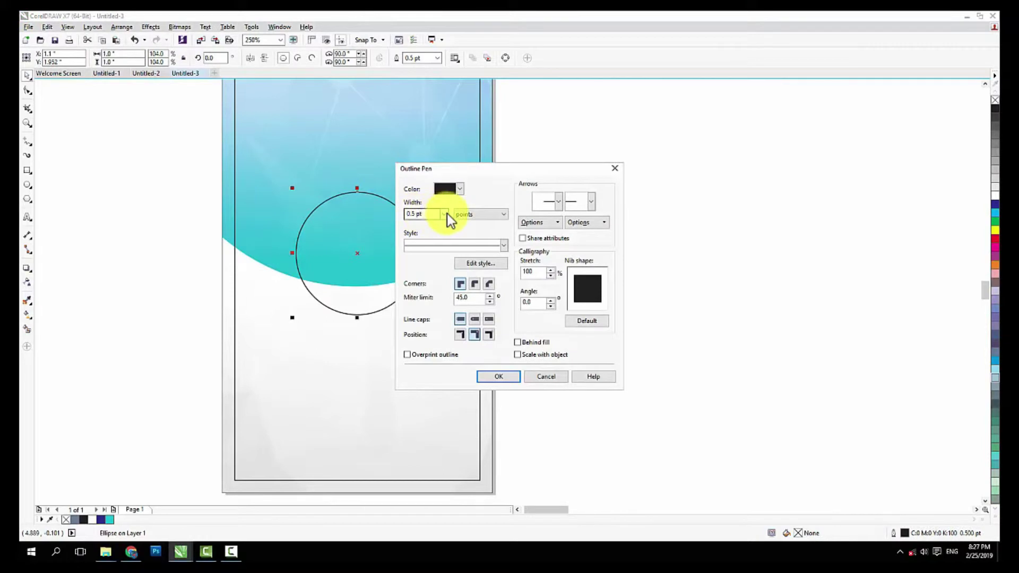
left_click(445, 214)
left_click(431, 277)
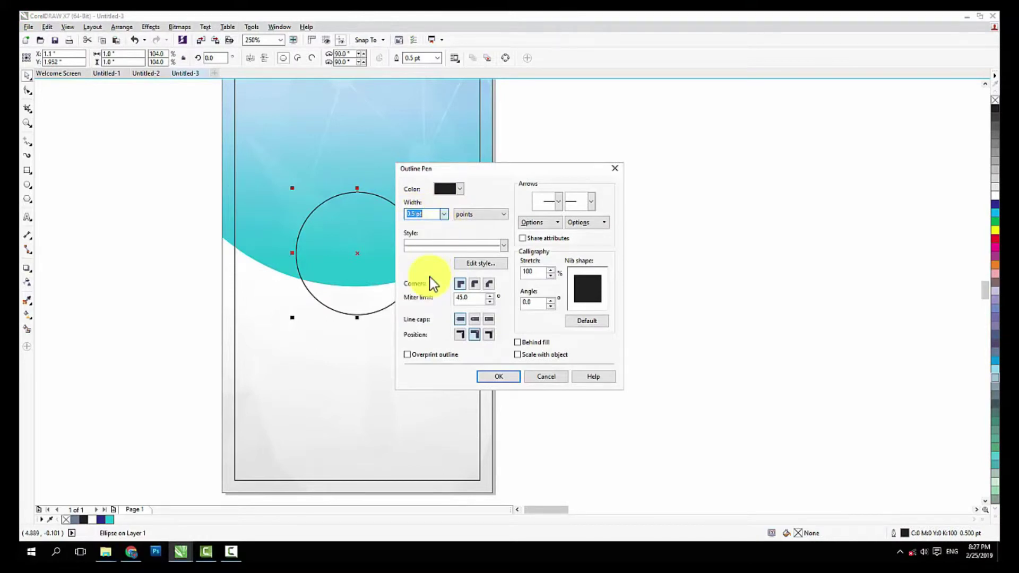
left_click(477, 282)
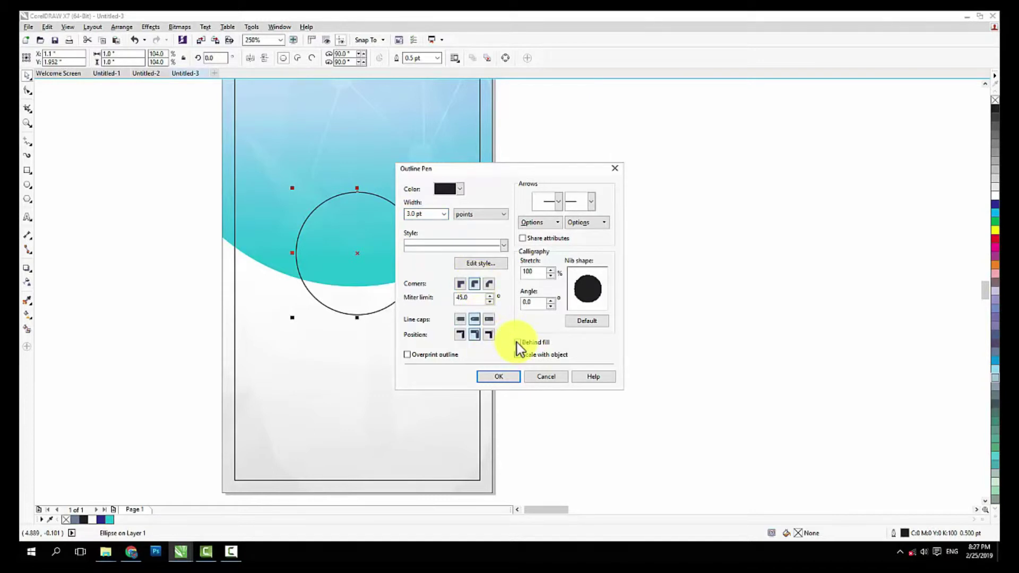
left_click(498, 377)
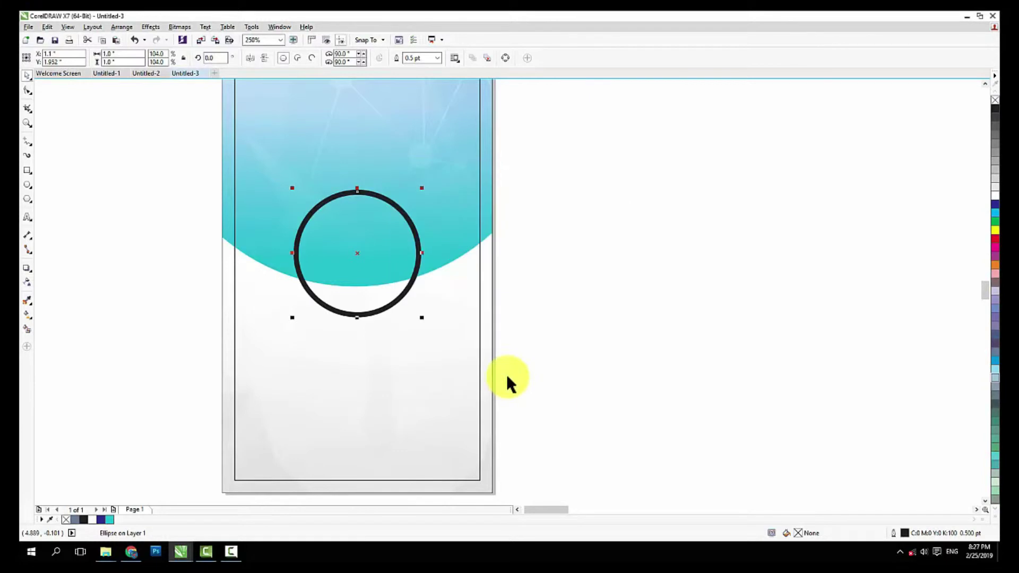
Colour the circle's outline 10% Black after briefly trying white
left_click(569, 330)
scroll(380, 269, "down", 3)
scroll(381, 273, "up", 1)
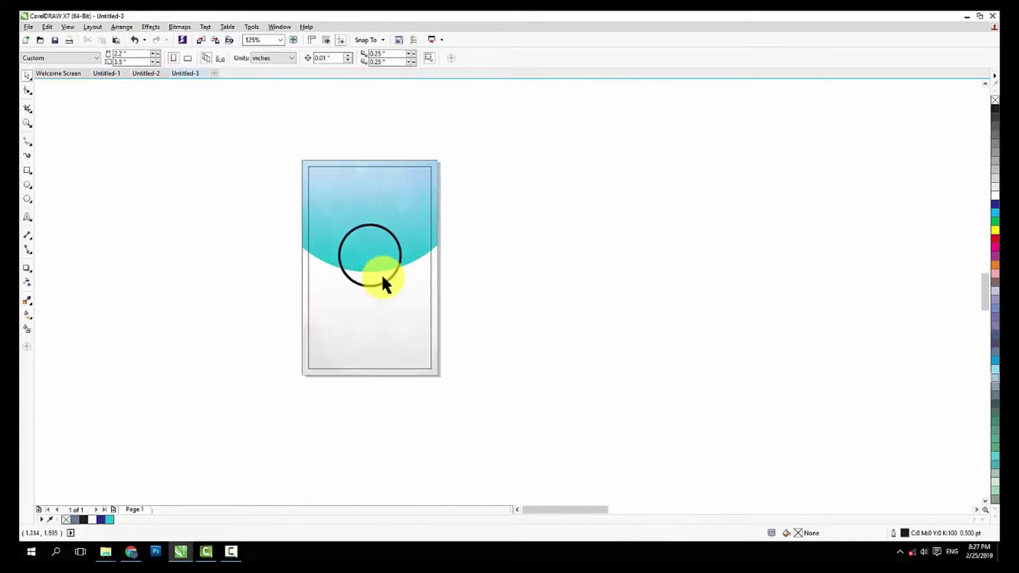
left_click(397, 247)
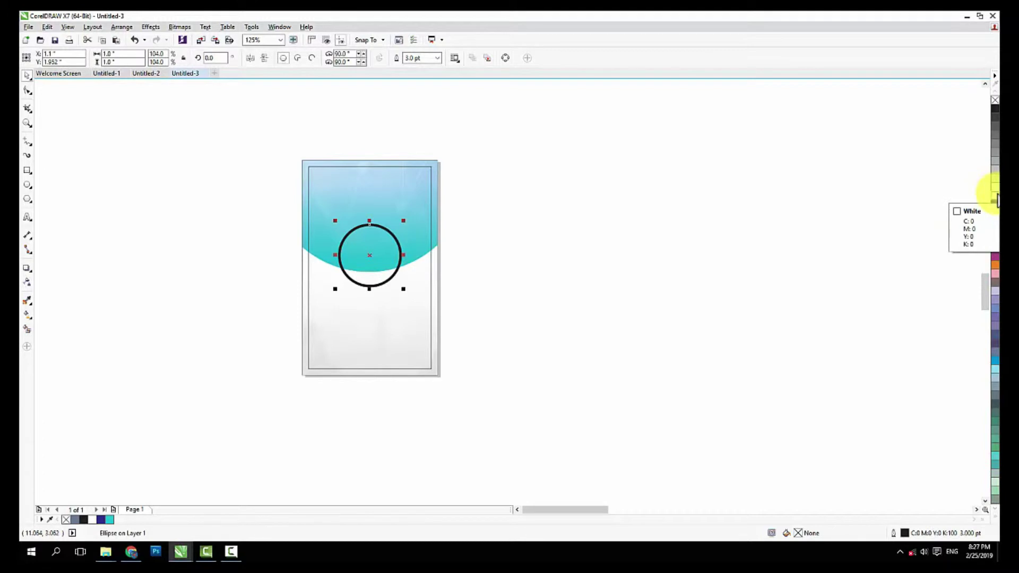
right_click(997, 197)
left_click(751, 232)
left_click(398, 244)
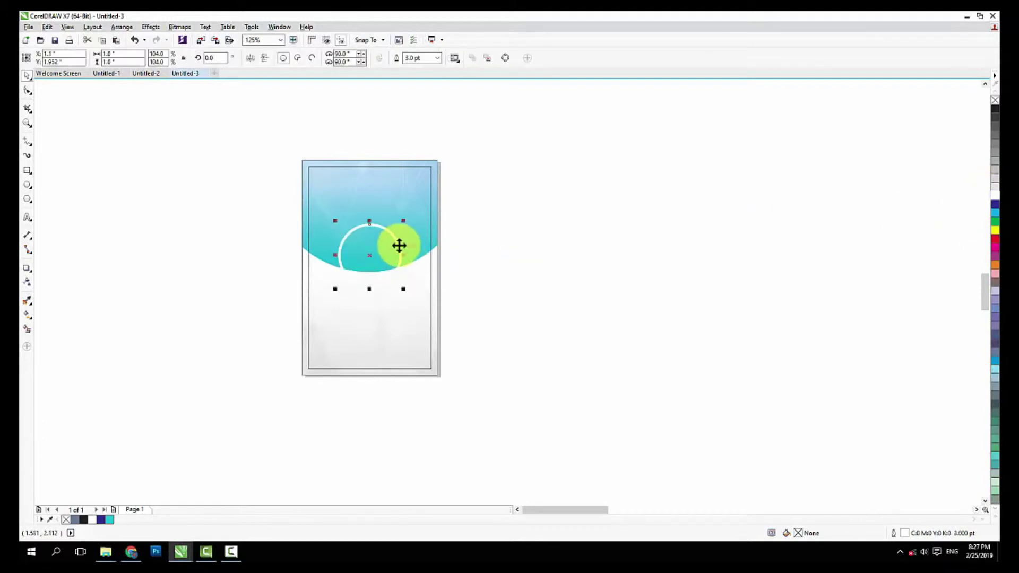
scroll(367, 288, "up", 2)
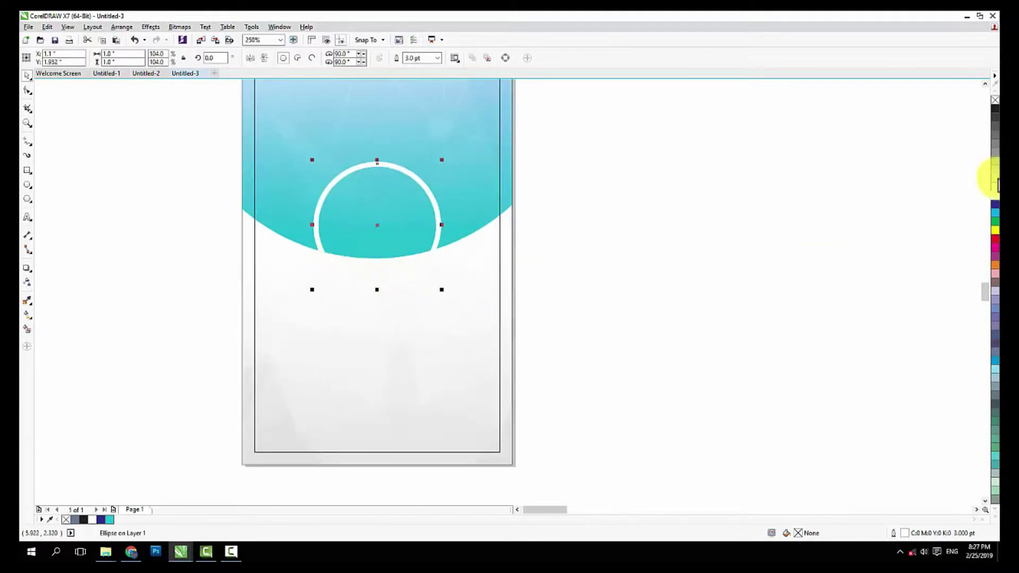
right_click(995, 187)
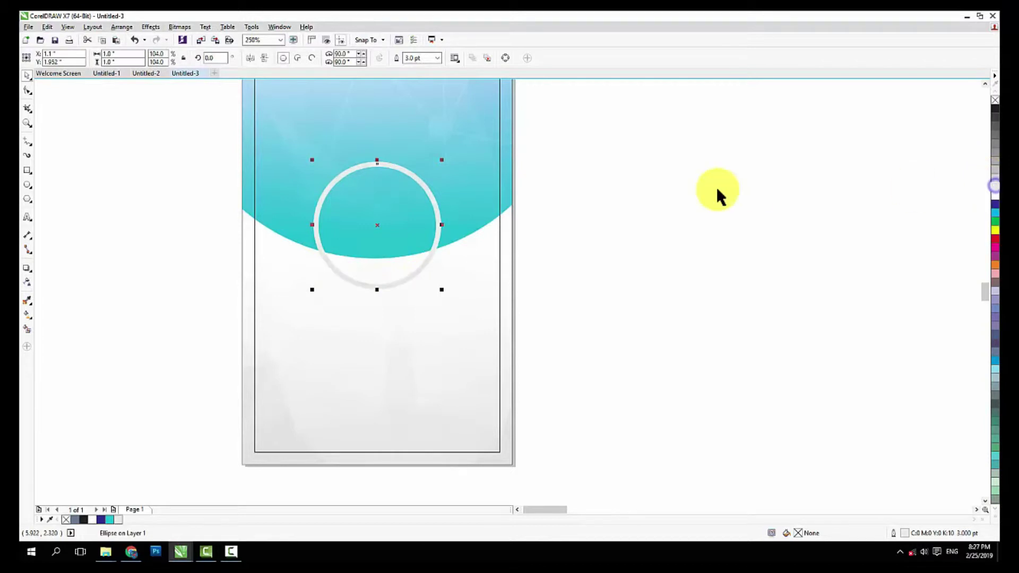
left_click(716, 196)
scroll(359, 234, "down", 2)
scroll(380, 312, "up", 1)
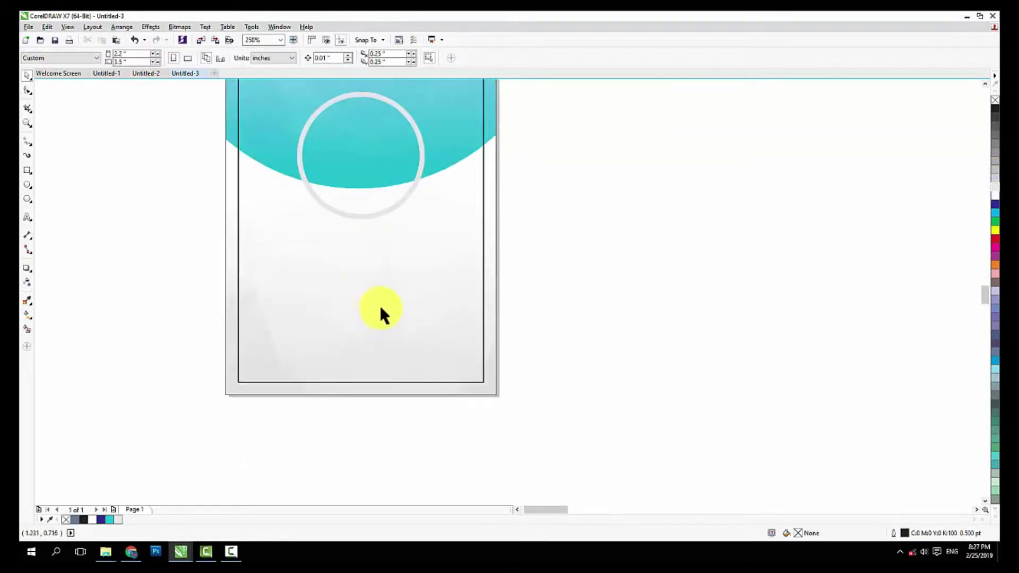
scroll(374, 300, "down", 1)
Shrink the person photo to about 3.9 inches wide and PowerClip it inside the circle
scroll(340, 300, "down", 2)
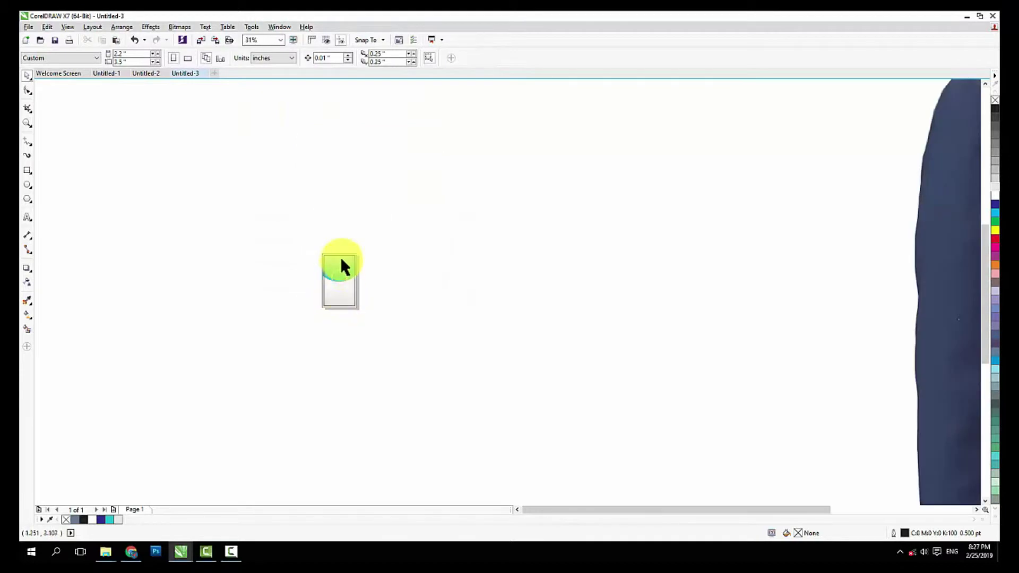
scroll(341, 264, "down", 2)
left_click_drag(595, 345, 436, 371)
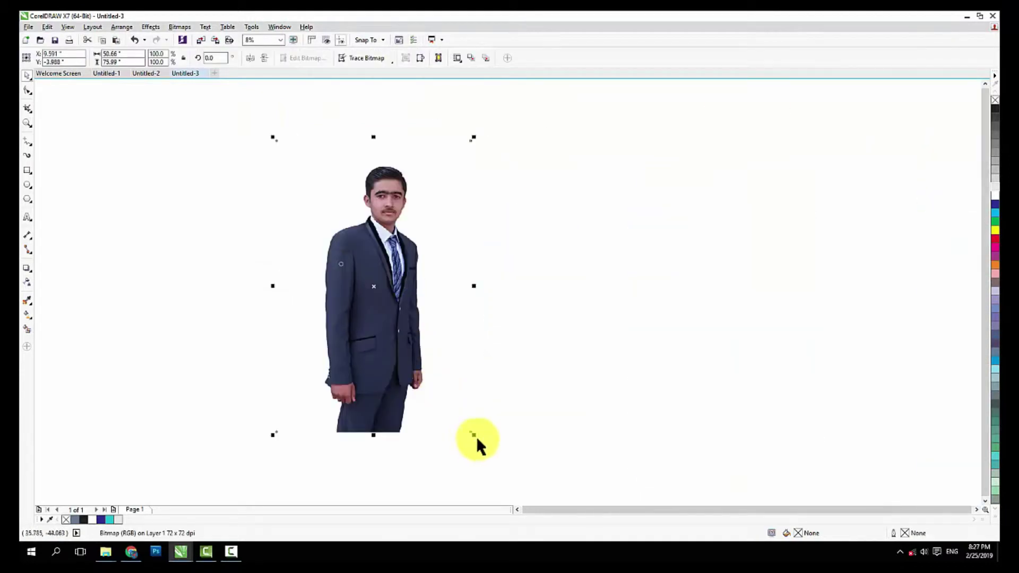
left_click_drag(474, 435, 385, 301)
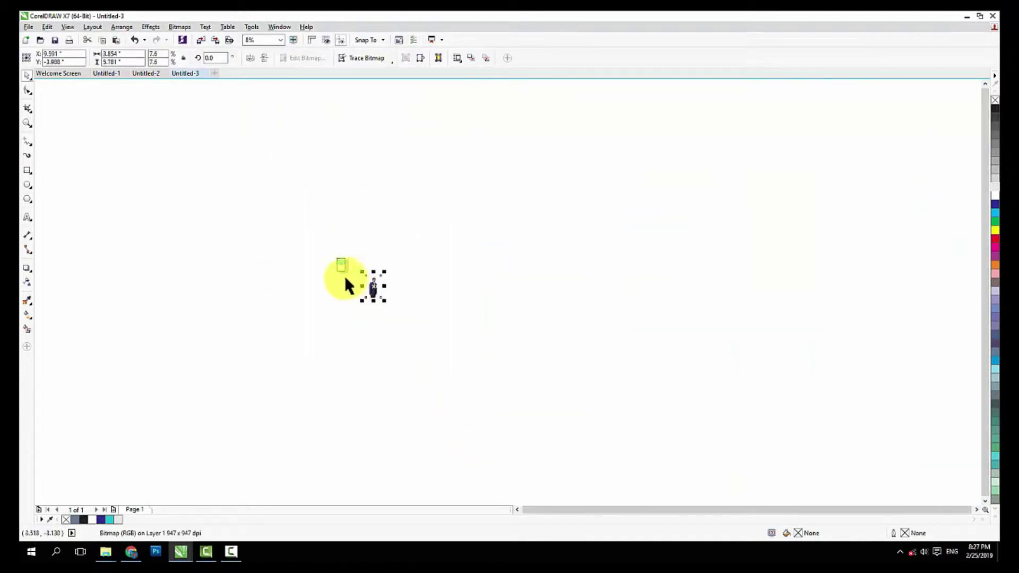
scroll(345, 279, "up", 3)
left_click_drag(657, 371, 497, 236)
right_click(498, 237)
left_click(532, 243)
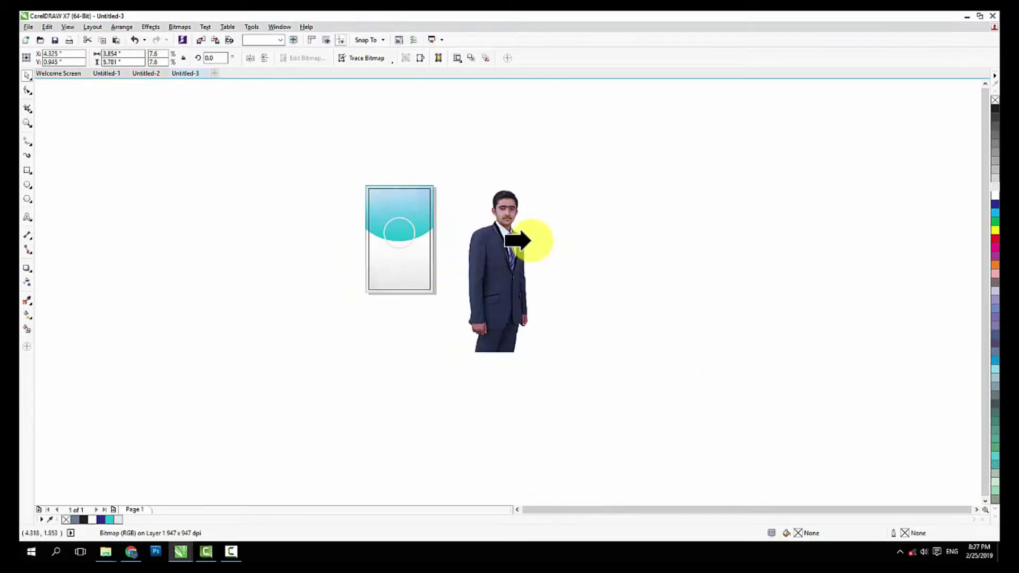
left_click(398, 232)
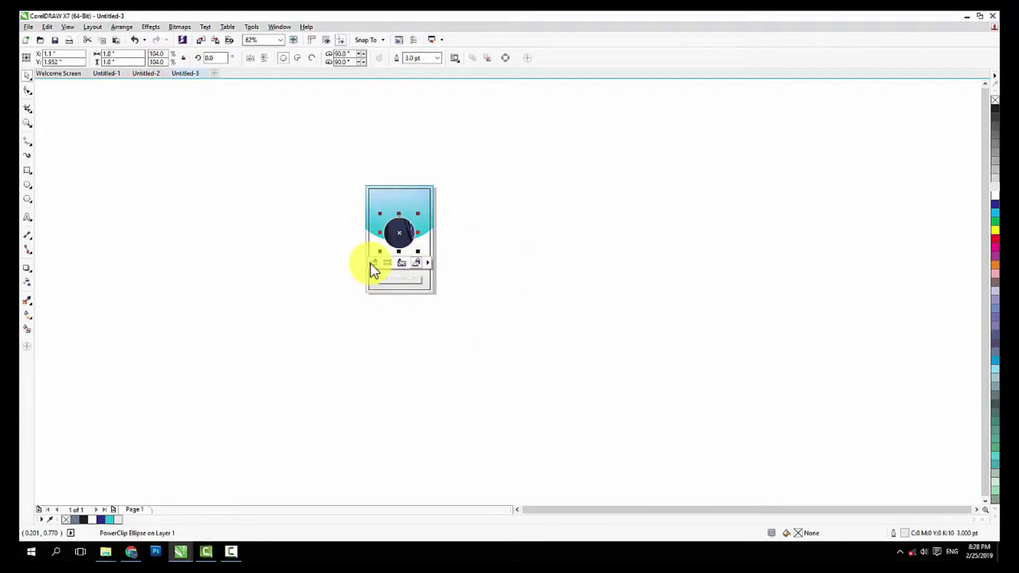
Inside the PowerClip, shrink the photo to about half size and move it up so the face is centred
left_click(373, 262)
left_click(412, 174)
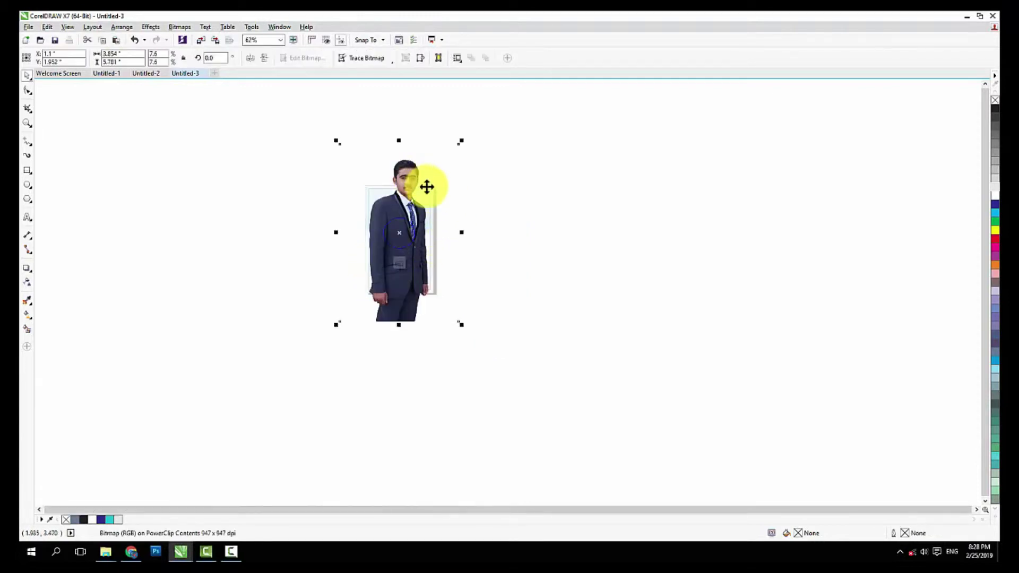
scroll(425, 186, "up", 2)
left_click_drag(492, 164, 419, 302)
scroll(411, 312, "up", 2)
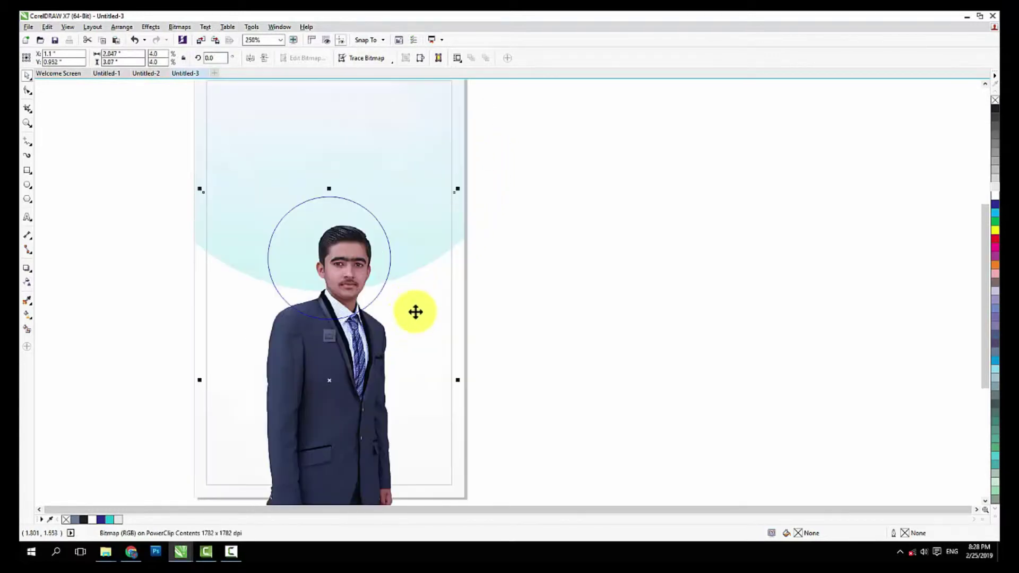
left_click_drag(450, 154, 423, 193)
left_click_drag(392, 328, 392, 311)
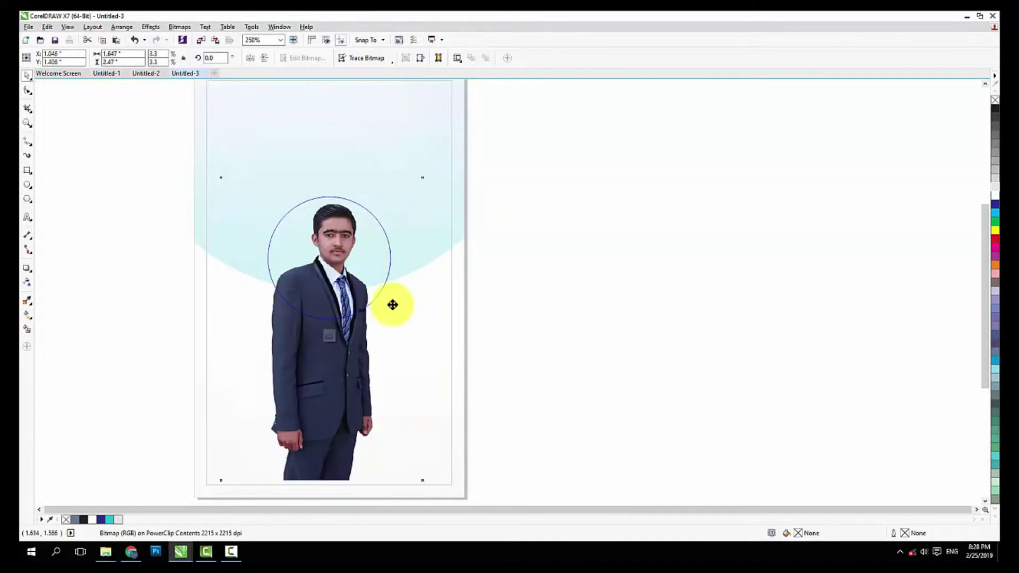
Finish the PowerClip edit so the photo is clipped inside the circle
left_click(329, 335)
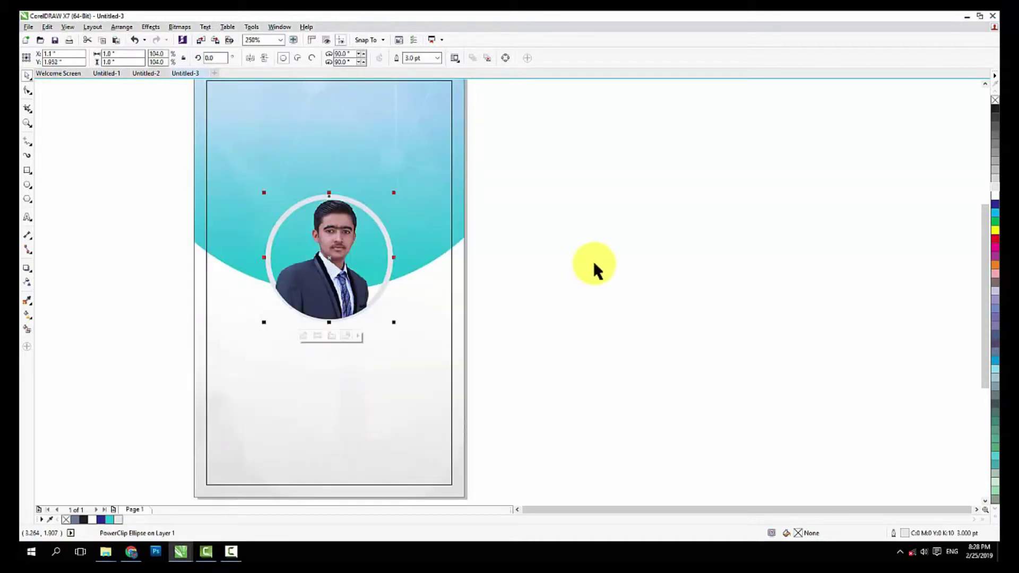
left_click(389, 252)
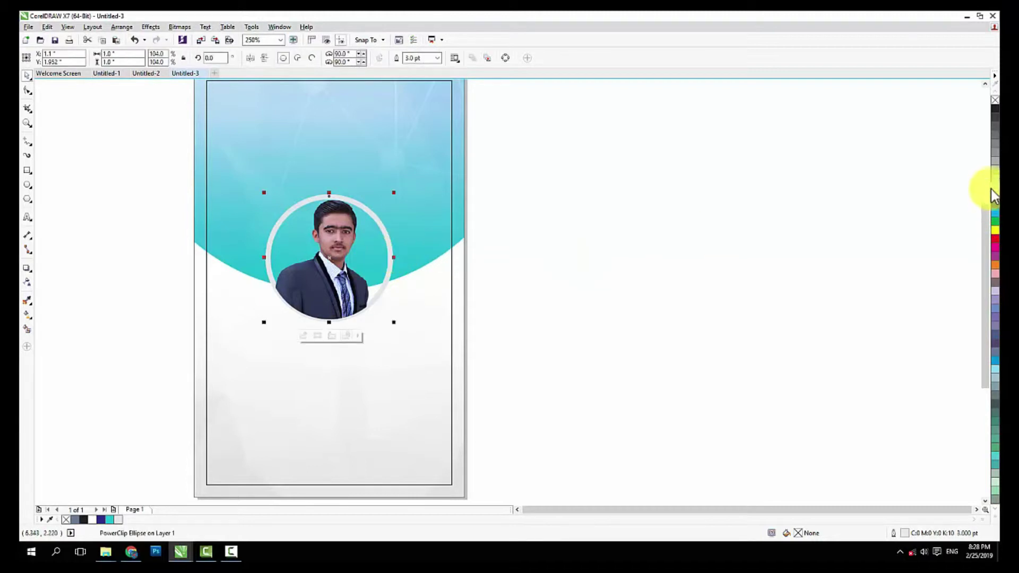
key("Escape")
scroll(374, 263, "down", 1)
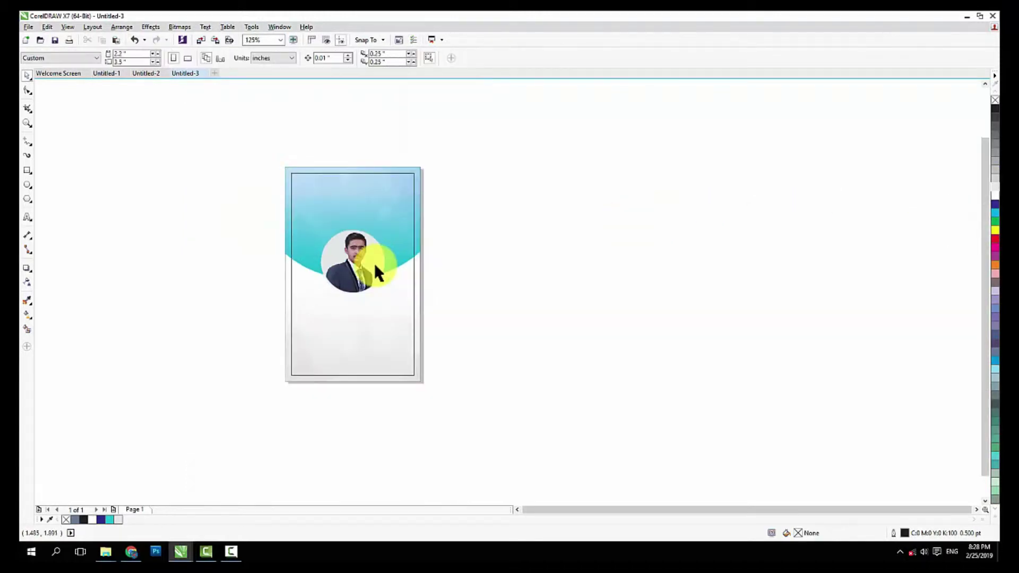
scroll(352, 282, "up", 1)
Set the circular frame's outline to light grey after trying black
left_click(353, 284)
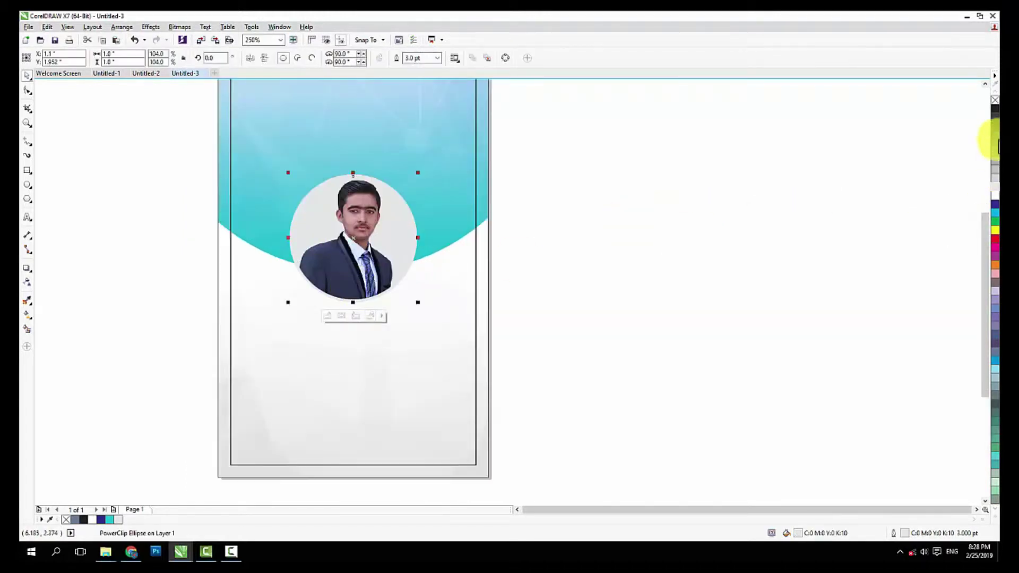
right_click(994, 109)
left_click(348, 242)
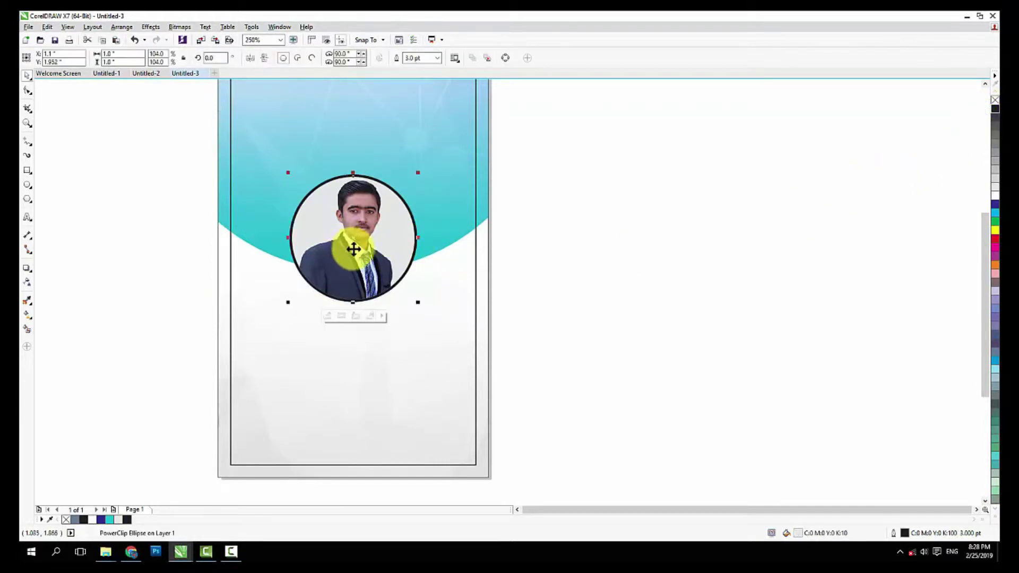
right_click(995, 179)
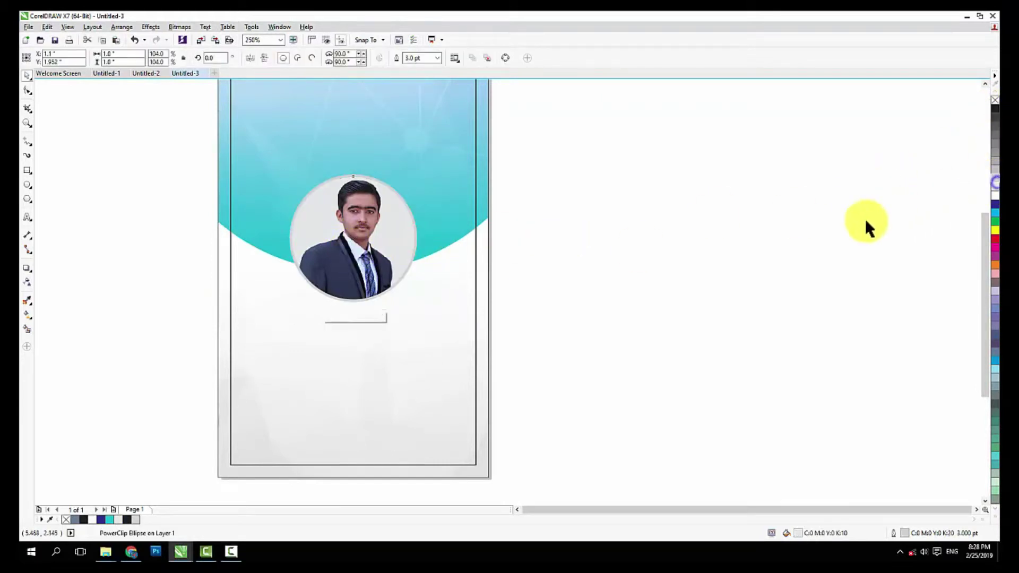
left_click(865, 224)
scroll(432, 271, "down", 1)
scroll(431, 264, "down", 1)
scroll(422, 274, "up", 1)
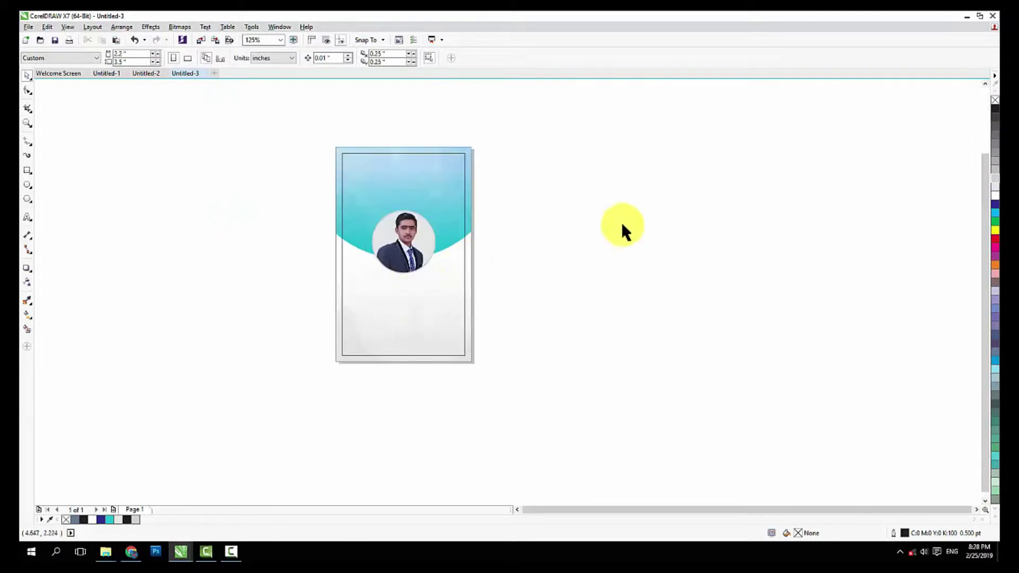
scroll(331, 326, "down", 1)
scroll(340, 315, "up", 1)
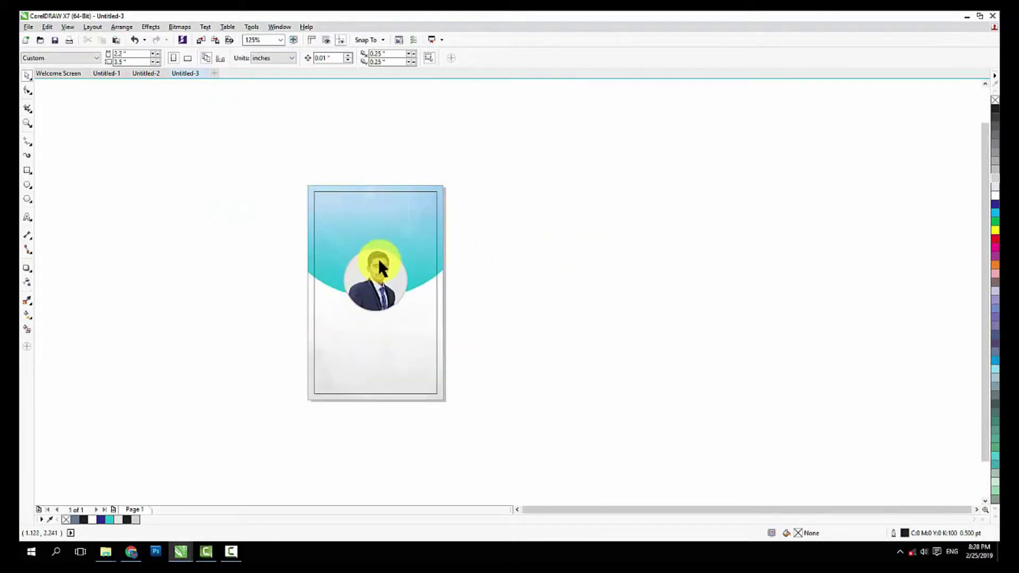
scroll(378, 282, "up", 1)
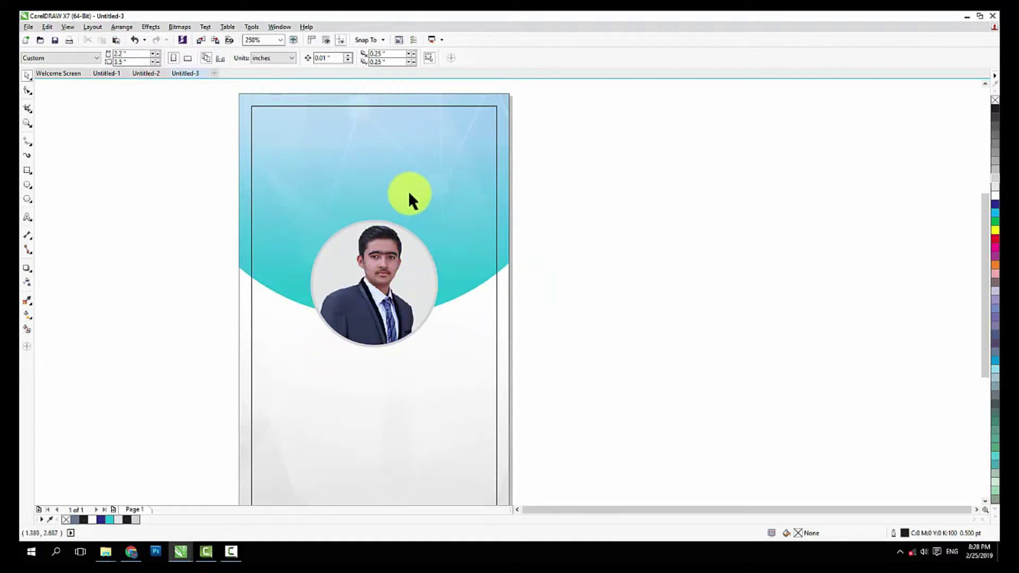
Select the three-part SR Graphics logo in Untitled-2, then return to the Untitled-3 card
left_click(146, 73)
left_click_drag(498, 336, 506, 342)
left_click(178, 74)
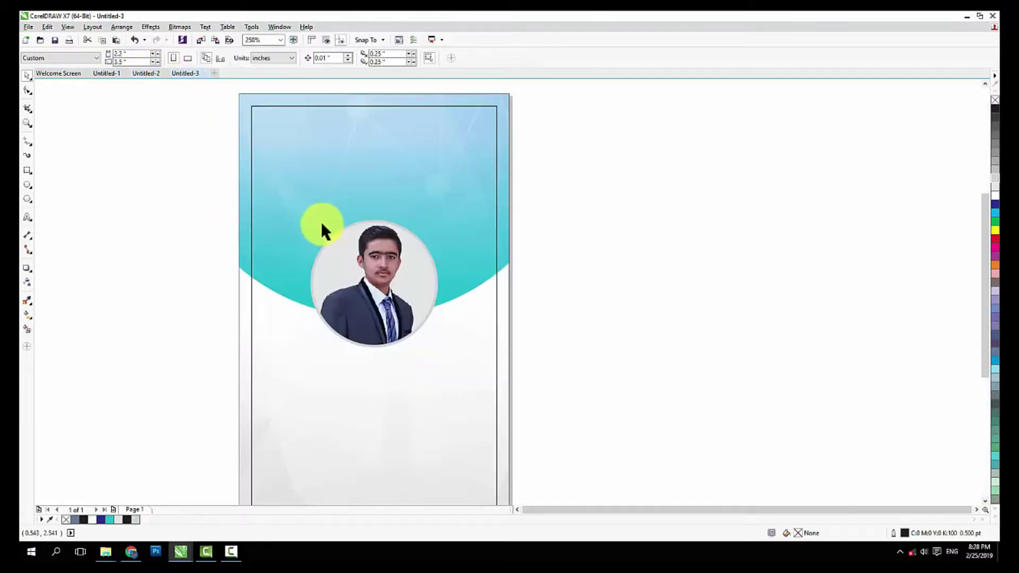
Paste the SR Graphics logo, shrink it to about 1.2 inches wide, and place it above the portrait
key("ctrl+v")
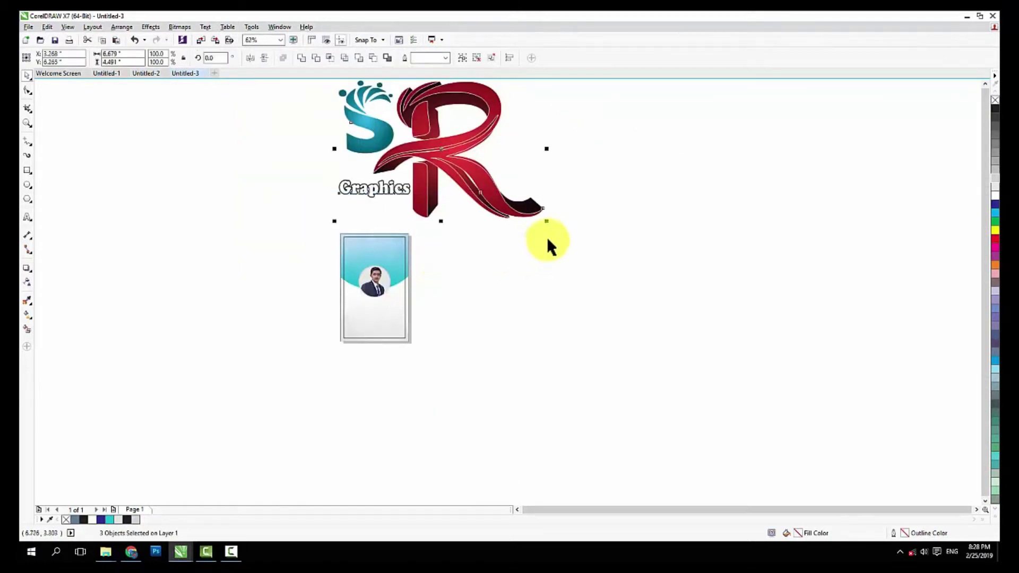
left_click_drag(545, 223, 315, 337)
scroll(435, 168, "up", 2)
scroll(320, 337, "up", 1)
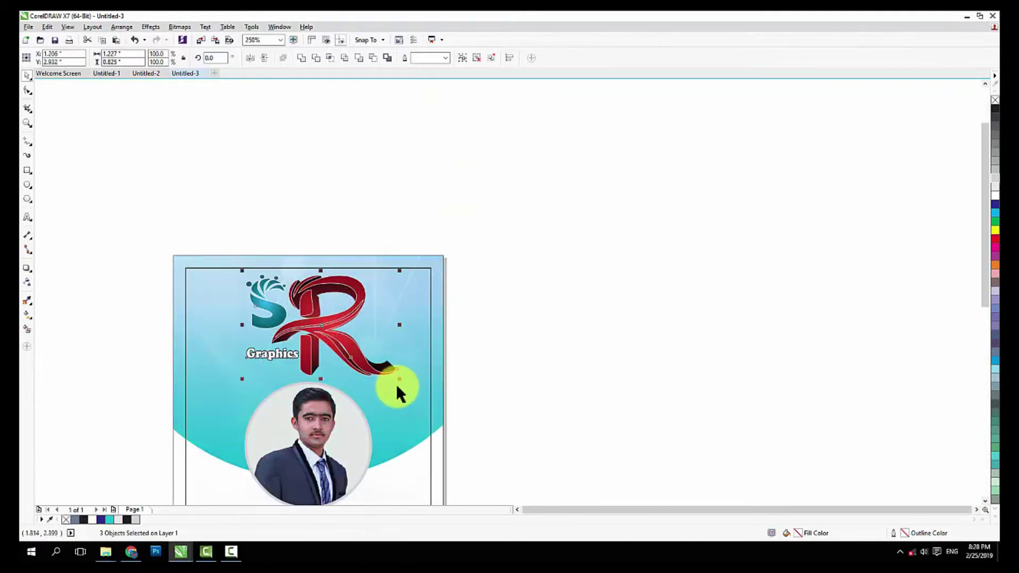
left_click(569, 298)
scroll(322, 233, "down", 2)
scroll(333, 321, "up", 1)
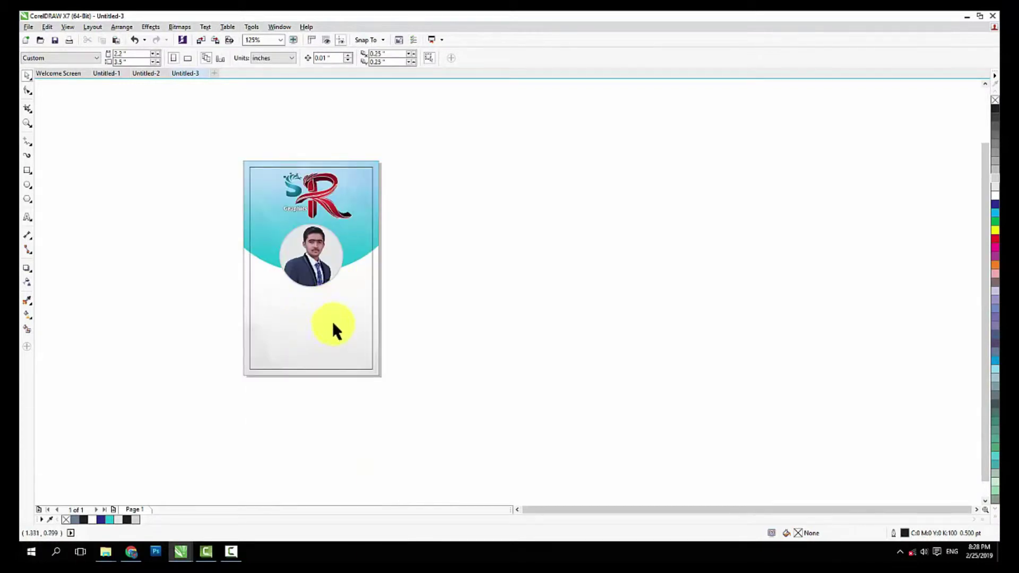
scroll(291, 208, "up", 1)
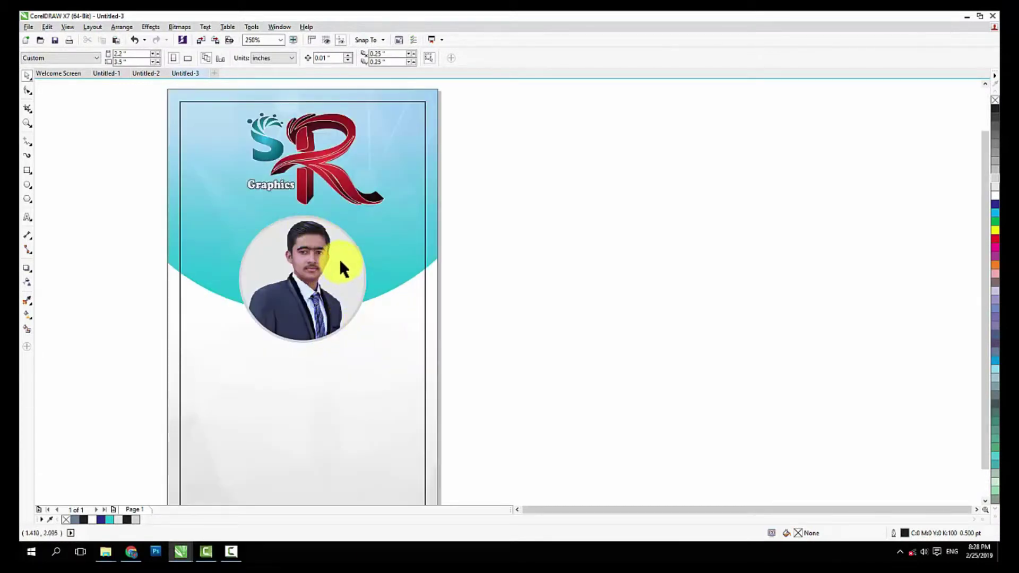
scroll(341, 262, "down", 1)
Type the cardholder's name below the photo in bold, scaled to about 20 pt and centred
left_click(28, 216)
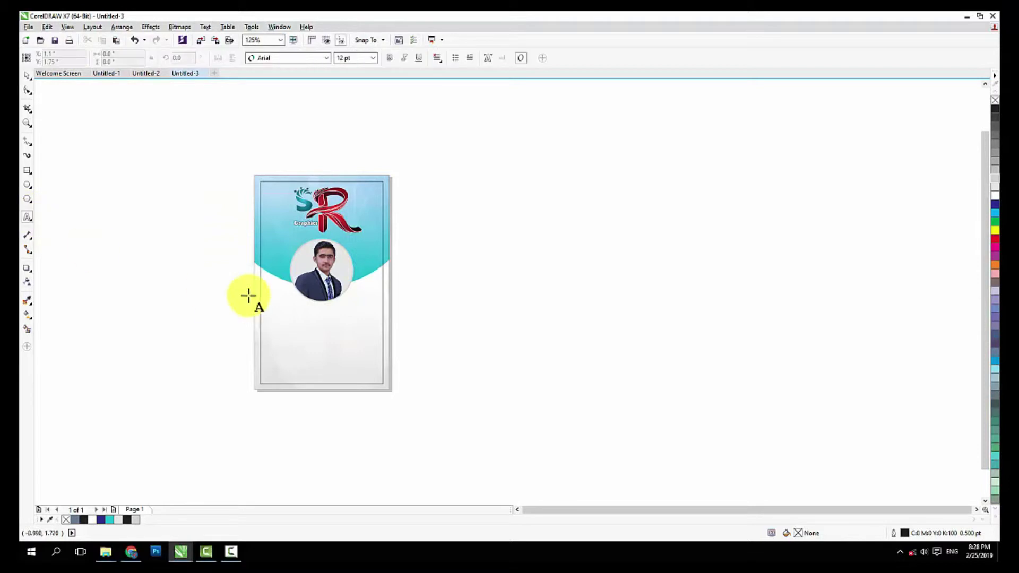
scroll(250, 297, "up", 1)
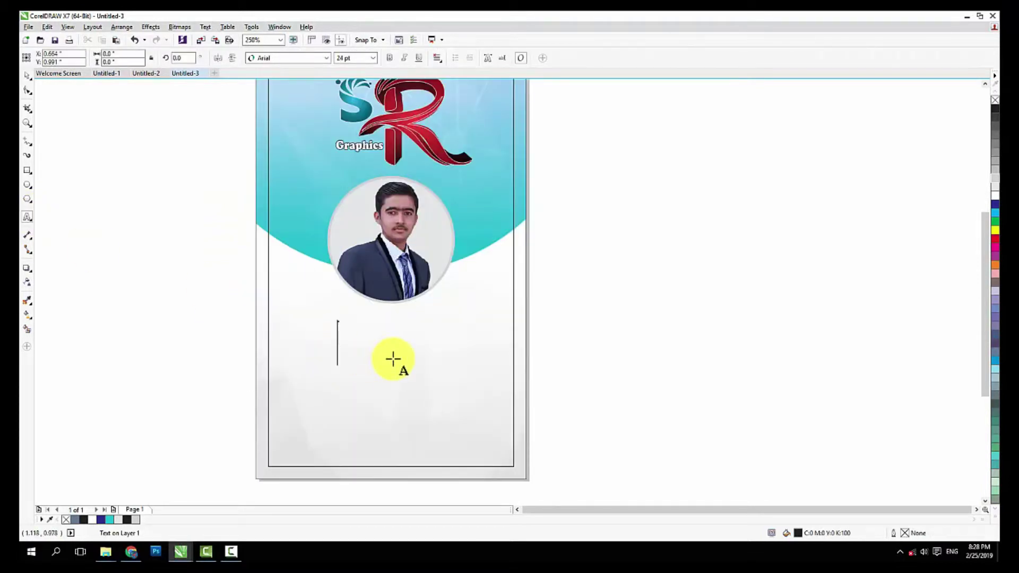
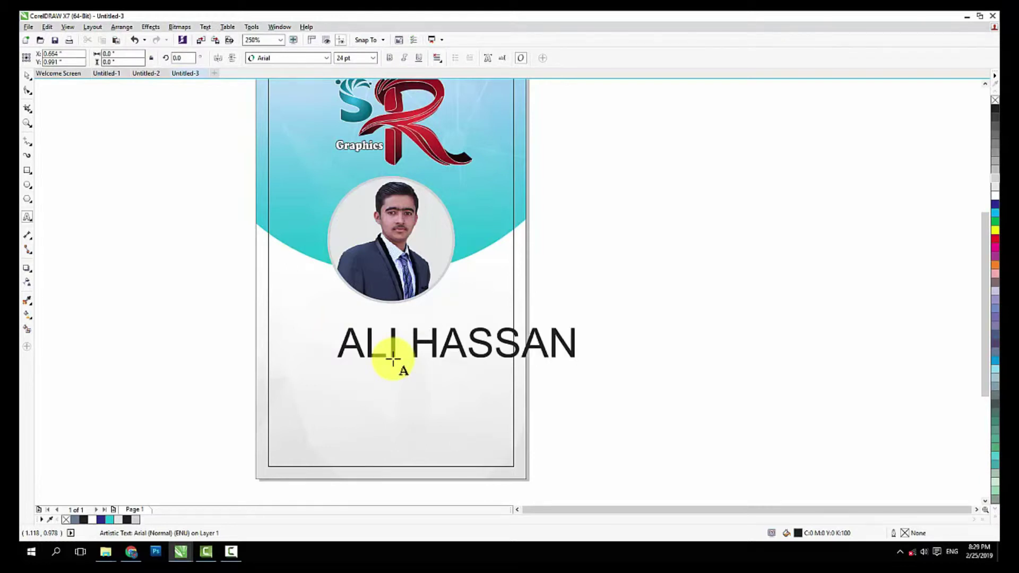
left_click(28, 77)
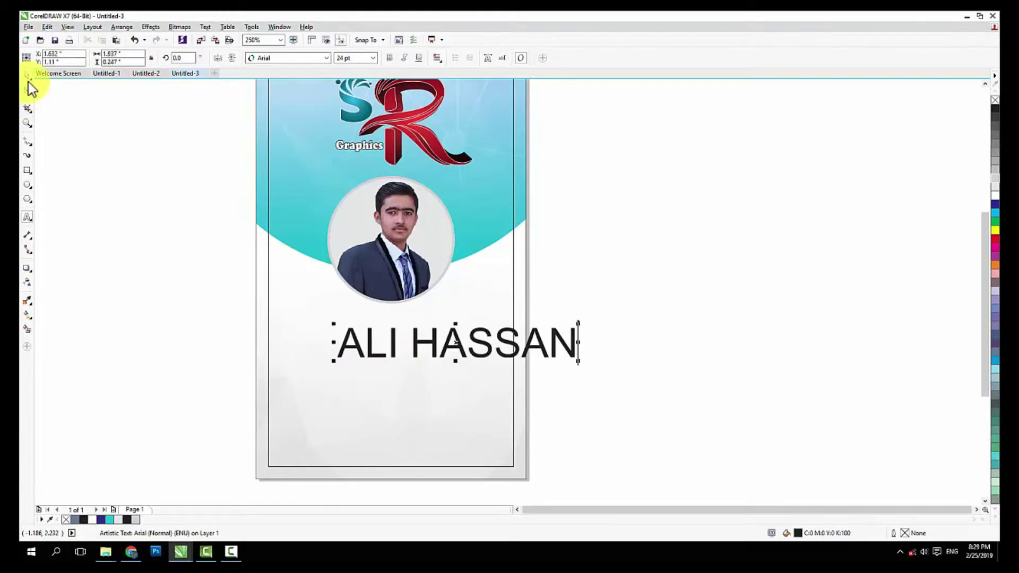
left_click(389, 58)
left_click_drag(461, 341, 388, 335)
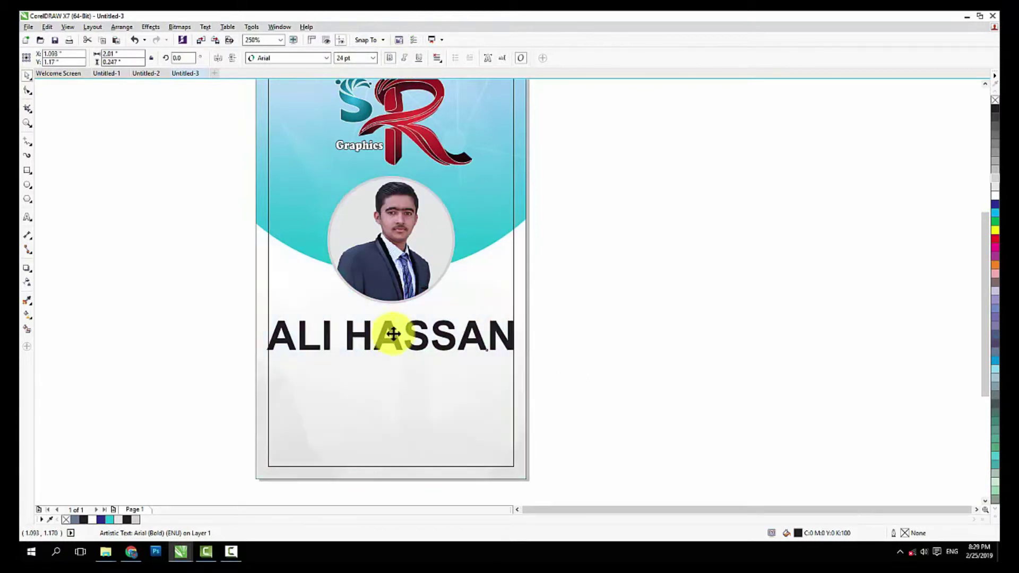
left_click_drag(516, 316, 497, 315)
left_click_drag(432, 336, 432, 331)
left_click(583, 317)
left_click(27, 218)
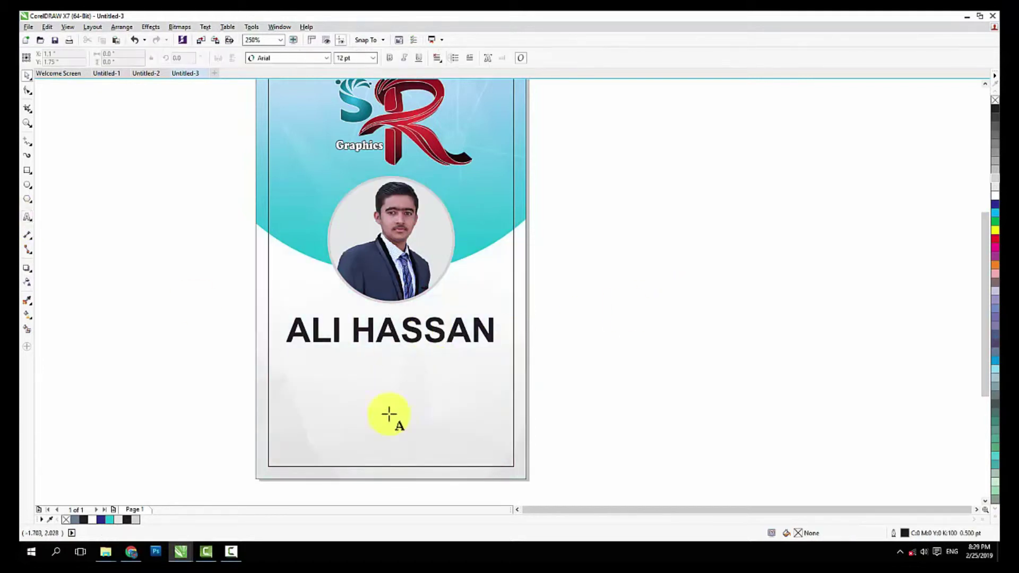
Type 'IT MASTER' below the name, shrink it to about 15 pt, and centre it
left_click(337, 371)
scroll(402, 355, "up", 1)
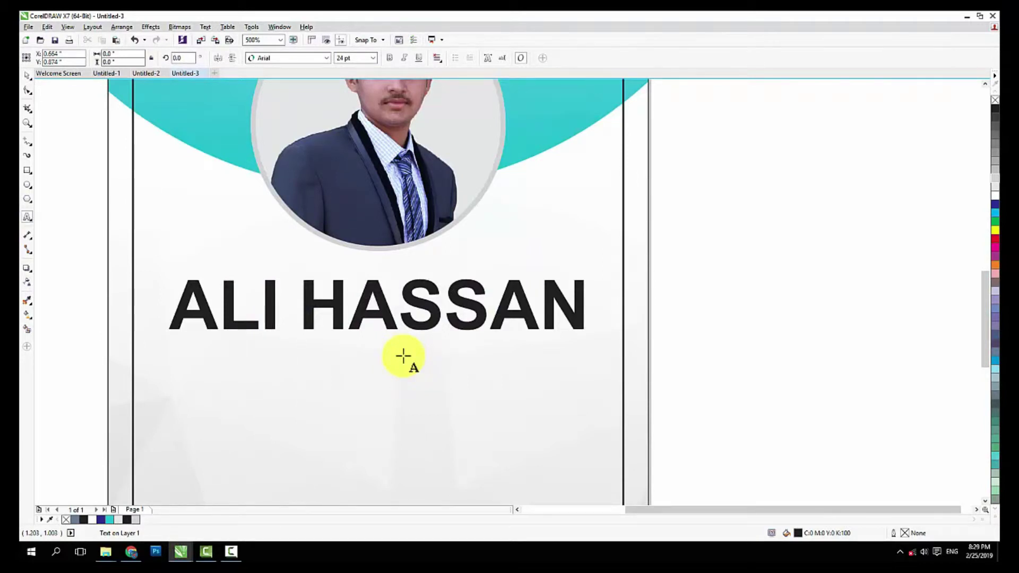
type("IT MASTER")
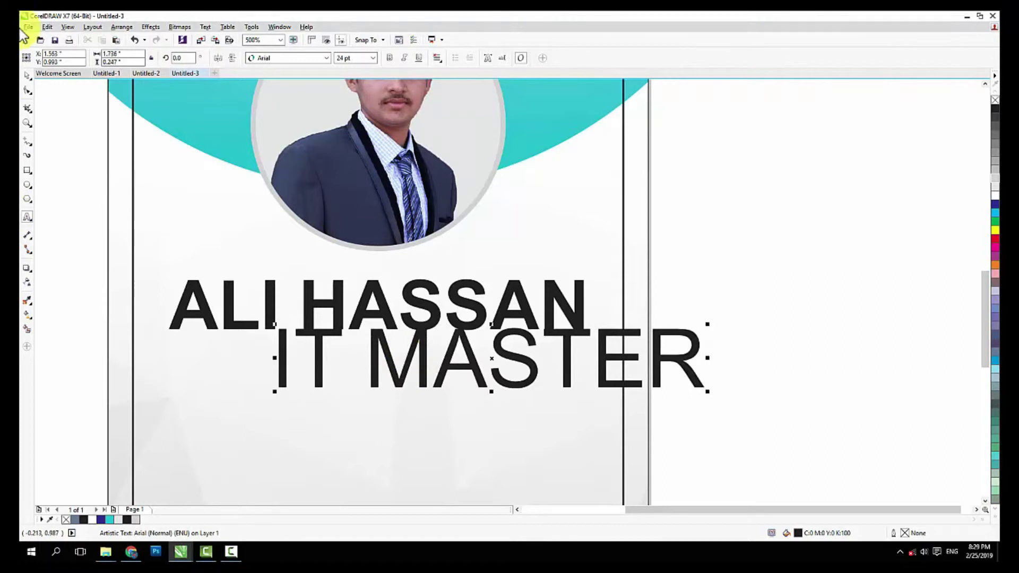
left_click(27, 75)
left_click(389, 58)
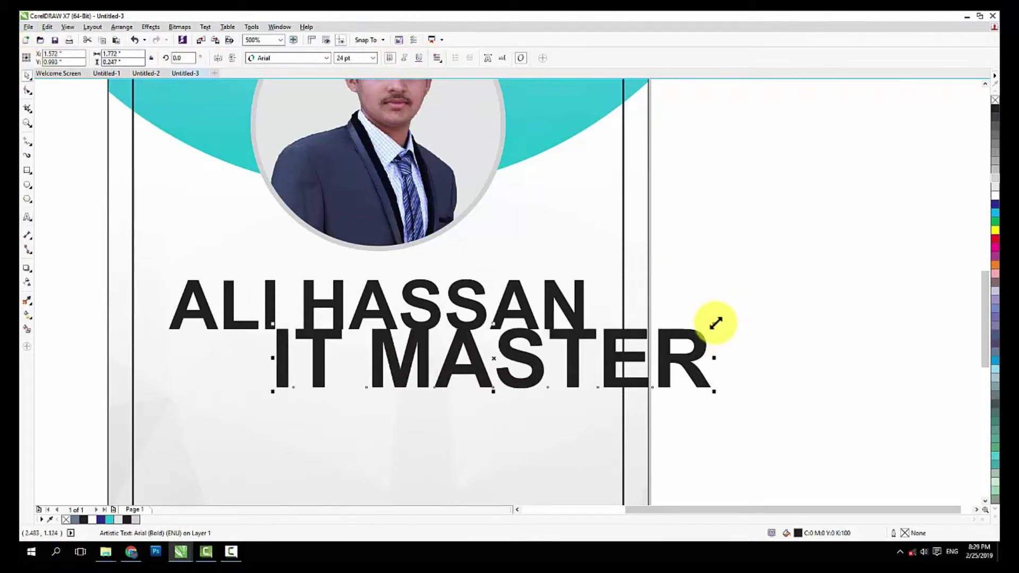
left_click_drag(716, 324, 633, 321)
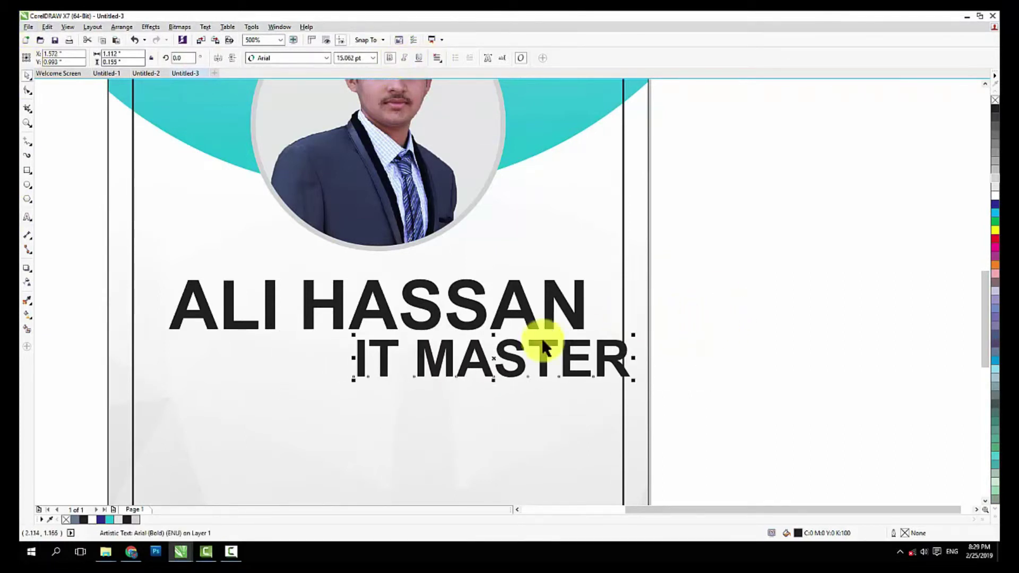
left_click_drag(494, 366, 413, 388)
Make 'IT MASTER' regular weight and dark blue, nudging it into place
left_click(391, 58)
scroll(426, 348, "down", 1)
left_click(995, 205)
key("Escape")
left_click_drag(419, 358, 420, 366)
key("Escape")
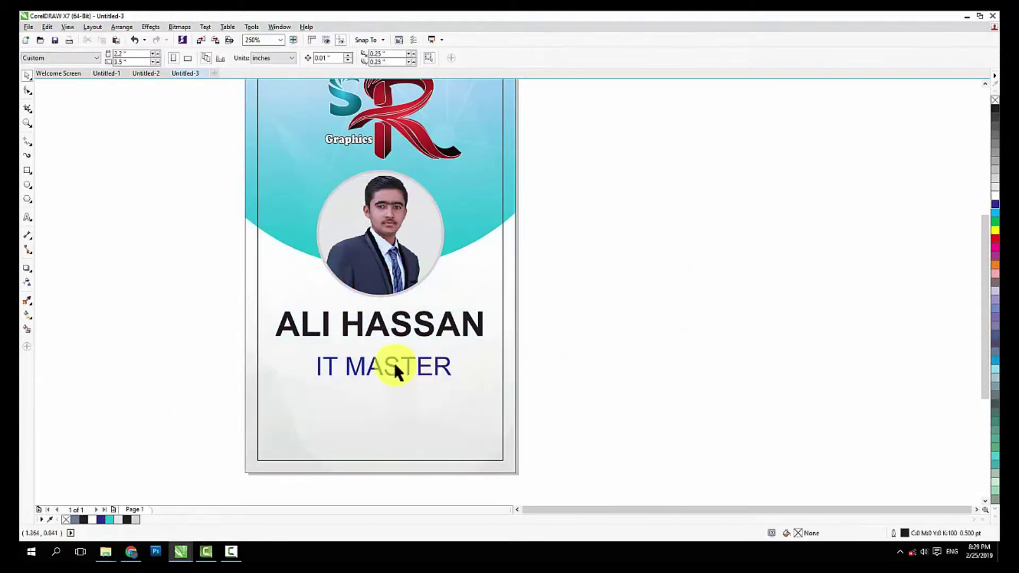
left_click(400, 366)
key("Escape")
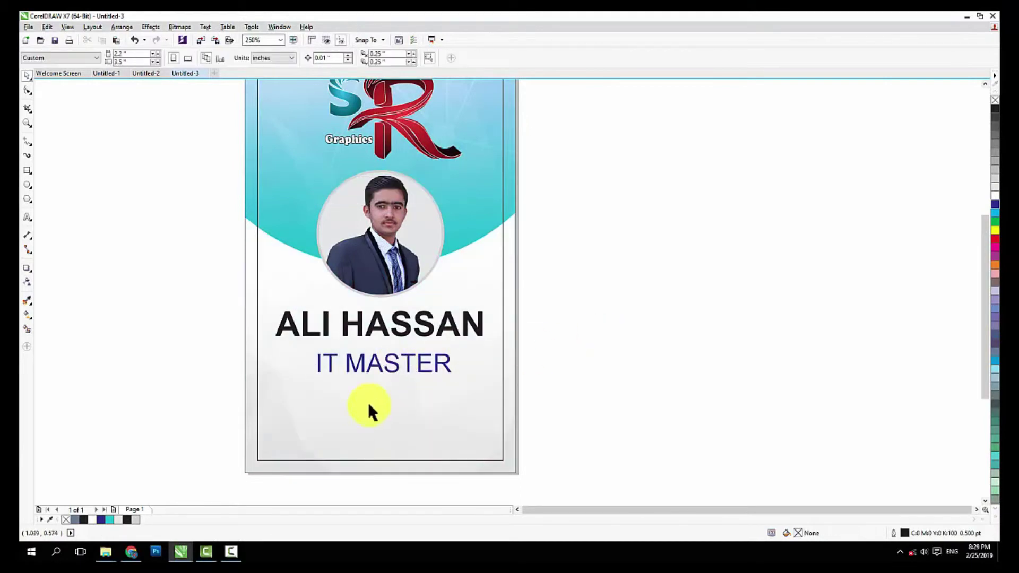
Draw a rectangle below IT MASTER and round its corners into a pill shape
scroll(368, 402, "up", 2)
left_click(27, 170)
left_click_drag(249, 376, 549, 416)
left_click(28, 90)
left_click_drag(254, 375, 267, 377)
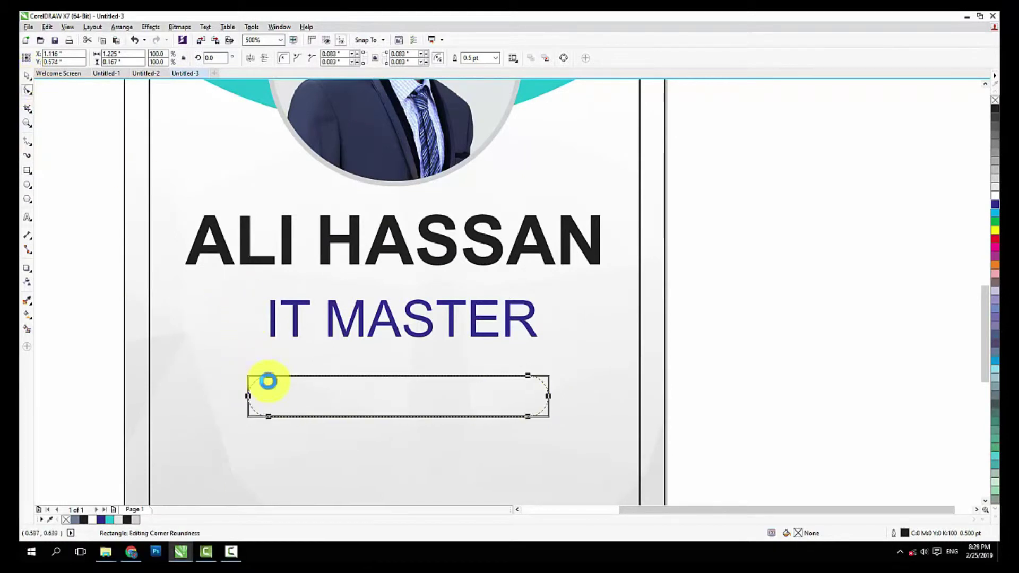
Centre the rounded bar horizontally on the card background, undoing an accidental blue fill
left_click(27, 75)
left_click_drag(552, 396, 558, 390)
left_click(584, 320, "shift")
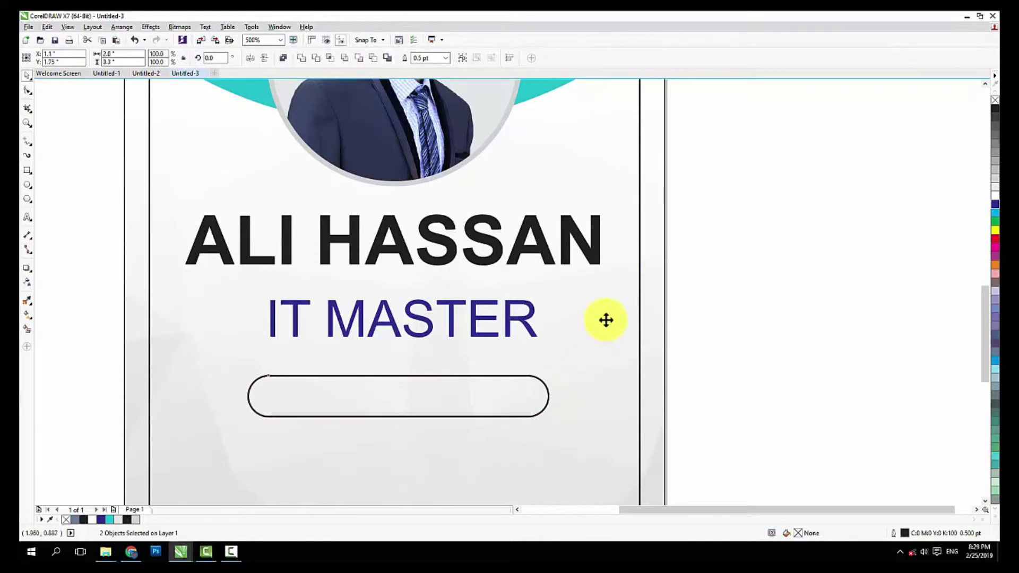
key("c")
left_click(995, 206)
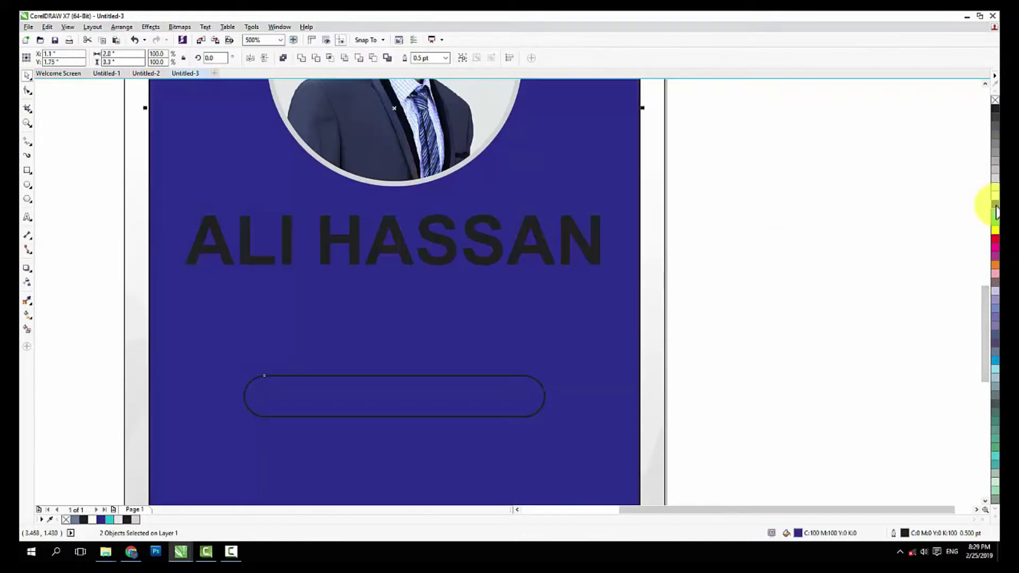
key("ctrl+z")
left_click(813, 284)
Fill the rounded bar dark blue and remove its outline
left_click(498, 375)
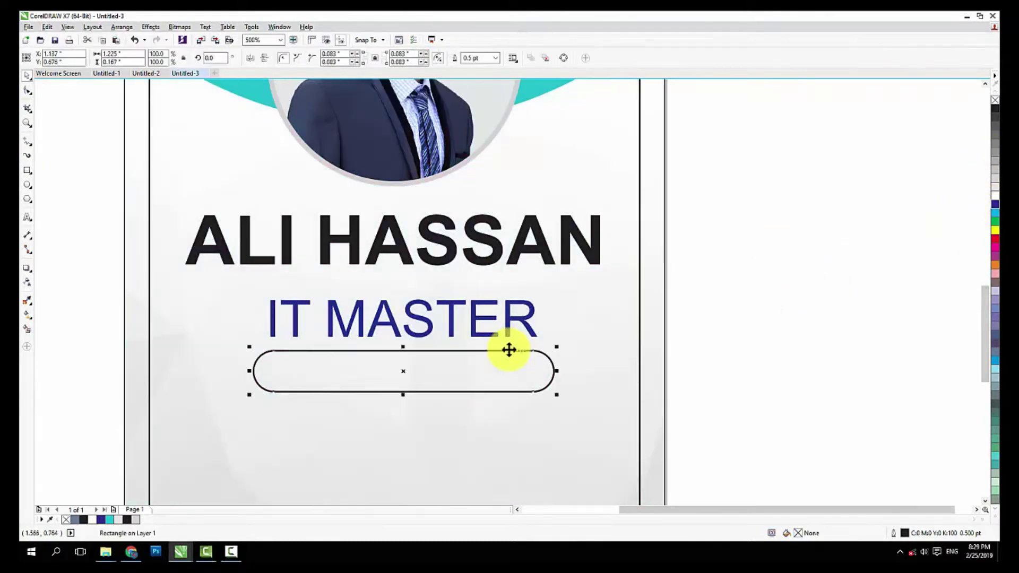
left_click(995, 205)
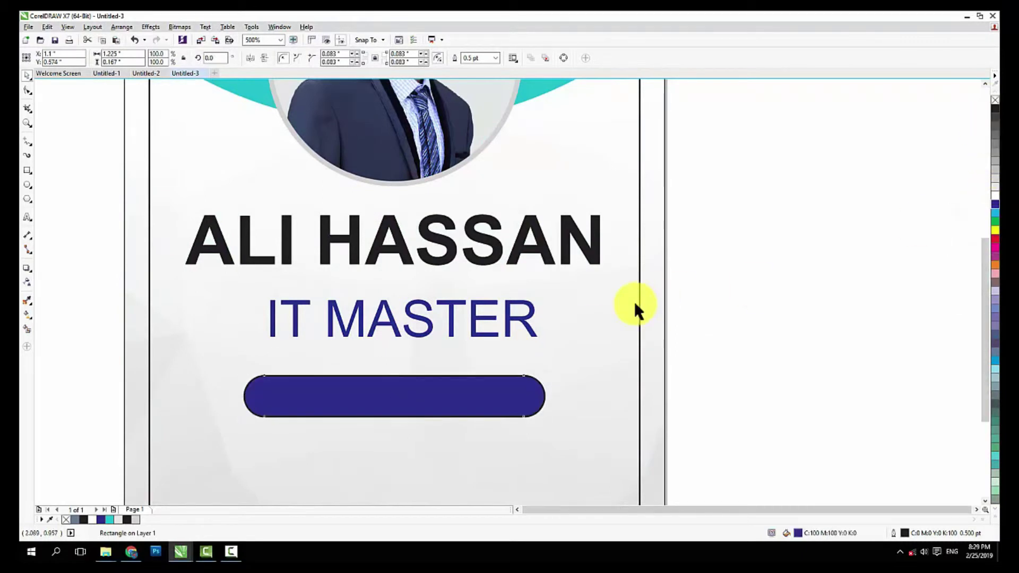
scroll(634, 301, "down", 2)
right_click(995, 101)
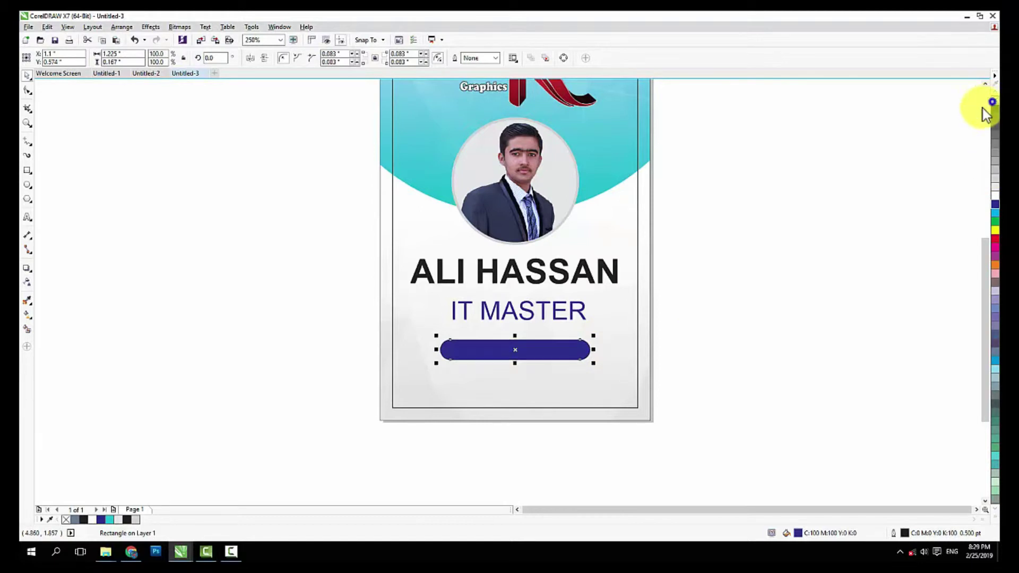
key("Escape")
scroll(548, 352, "up", 2)
Try several palette fills on the bar, then set it to teal in Edit Fill
left_click(549, 354)
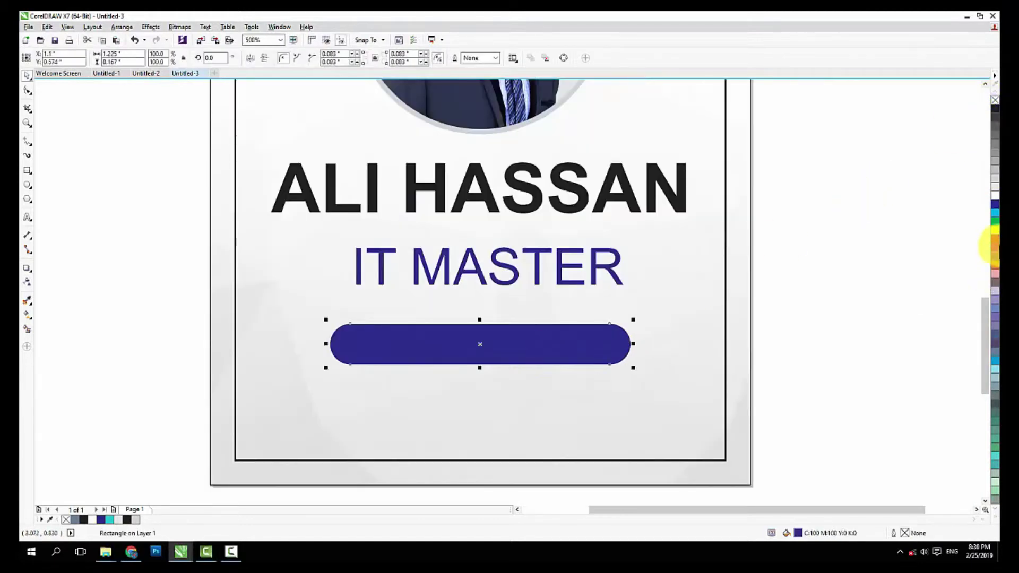
left_click(997, 232)
left_click(997, 186)
left_click(995, 173)
left_click(996, 159)
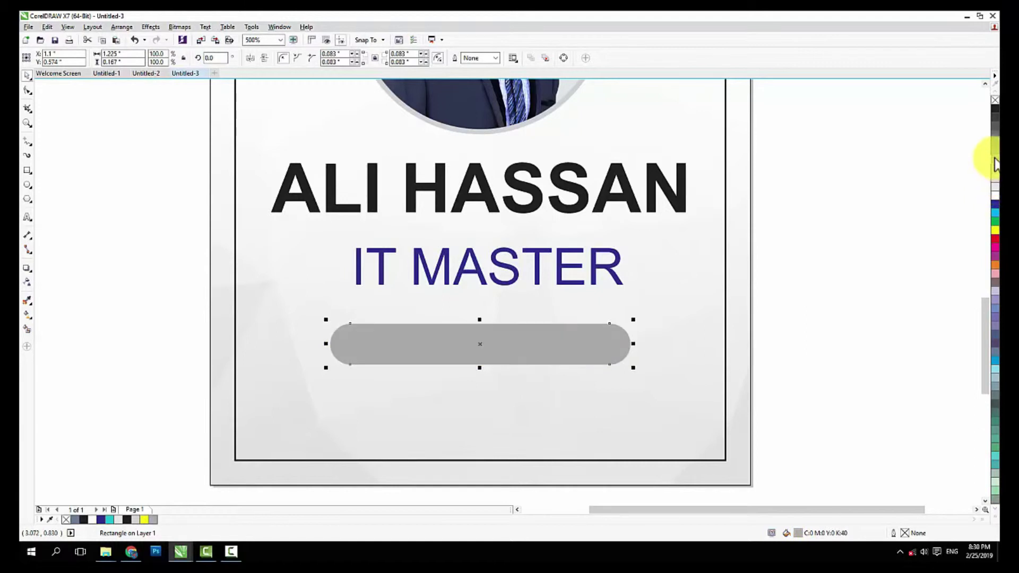
left_click(996, 212)
left_click(995, 204)
double_click(788, 533)
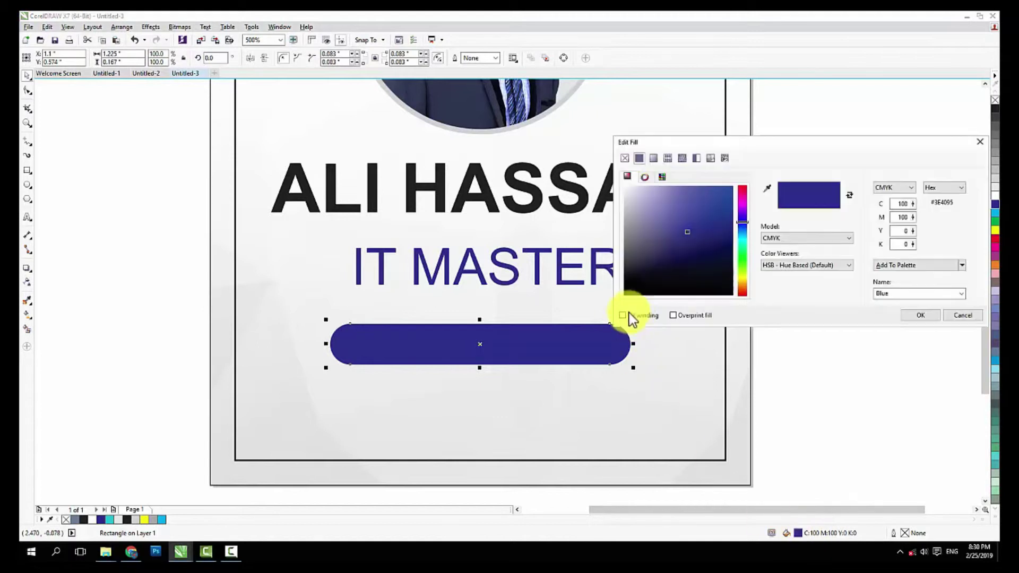
left_click(740, 236)
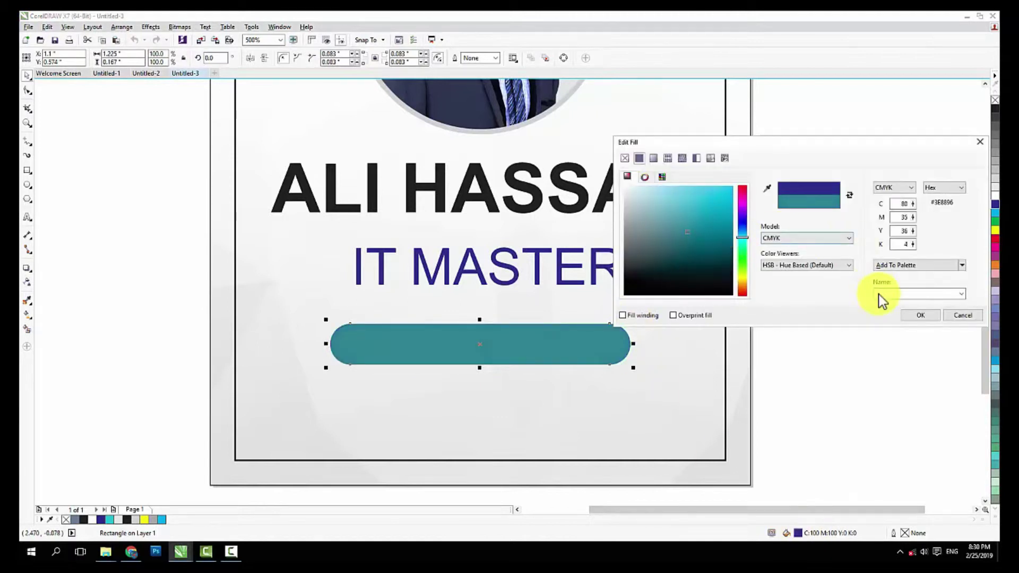
left_click(920, 315)
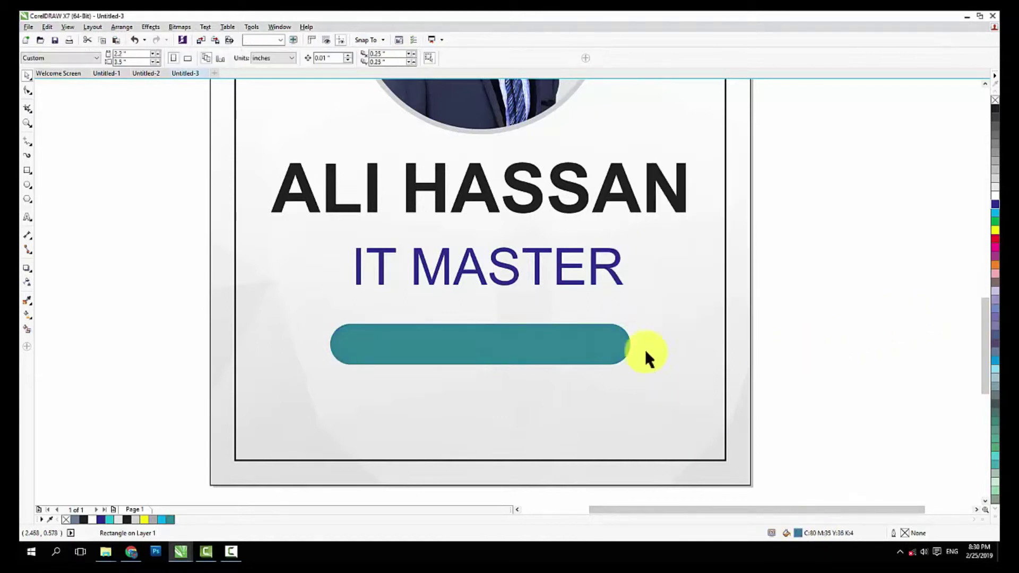
Type an 'ID NO:' line with the cardholder's ID number on the teal bar
left_click(27, 217)
left_click(365, 346)
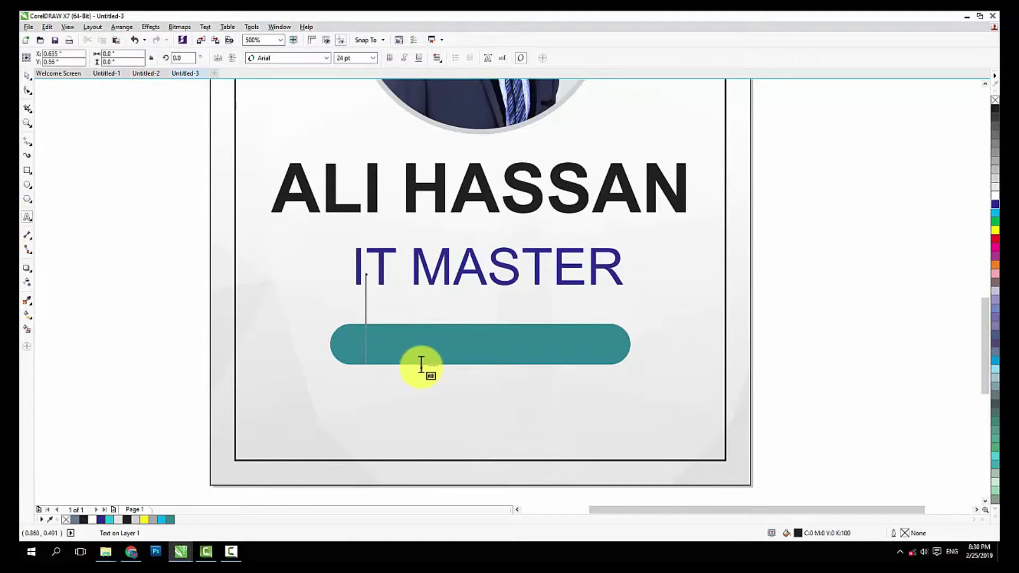
type("Id")
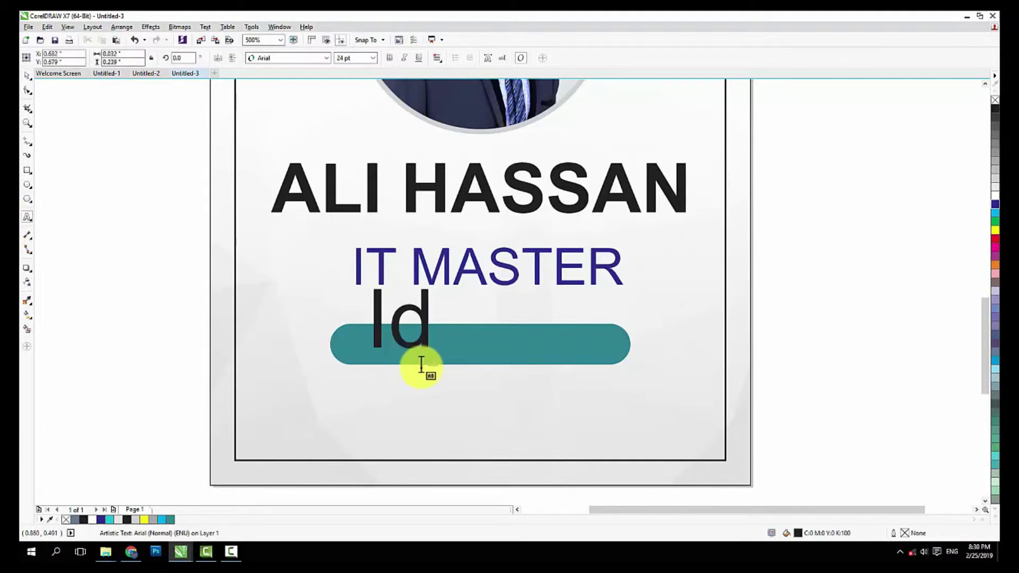
key("BackSpace")
type("D")
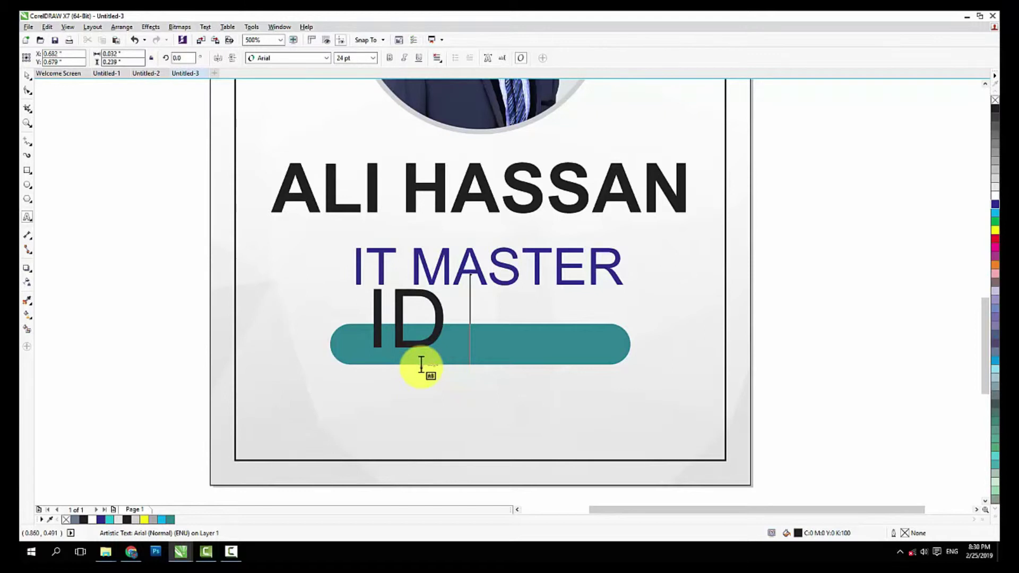
type(" N")
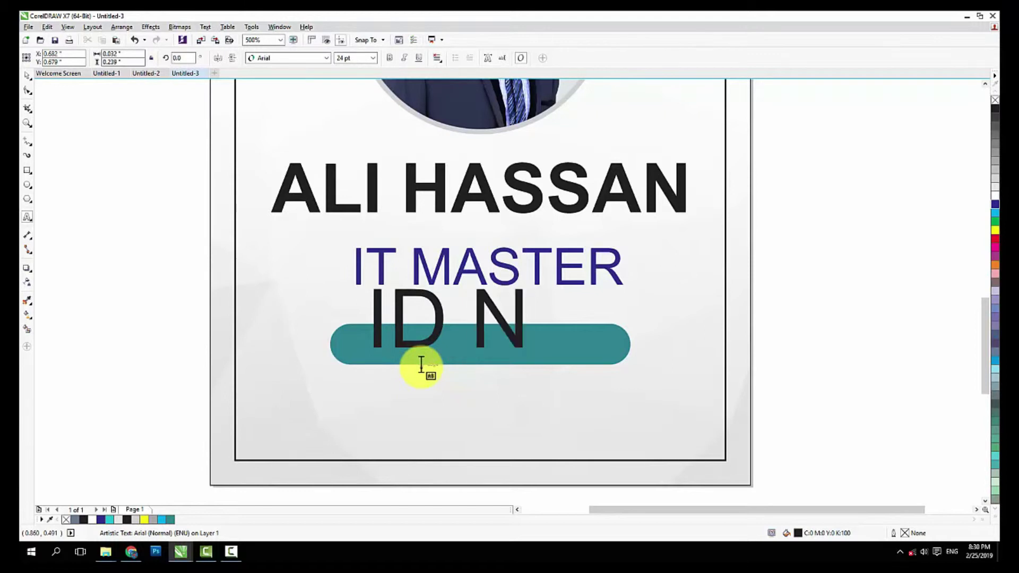
type("O;")
key("BackSpace")
type(":")
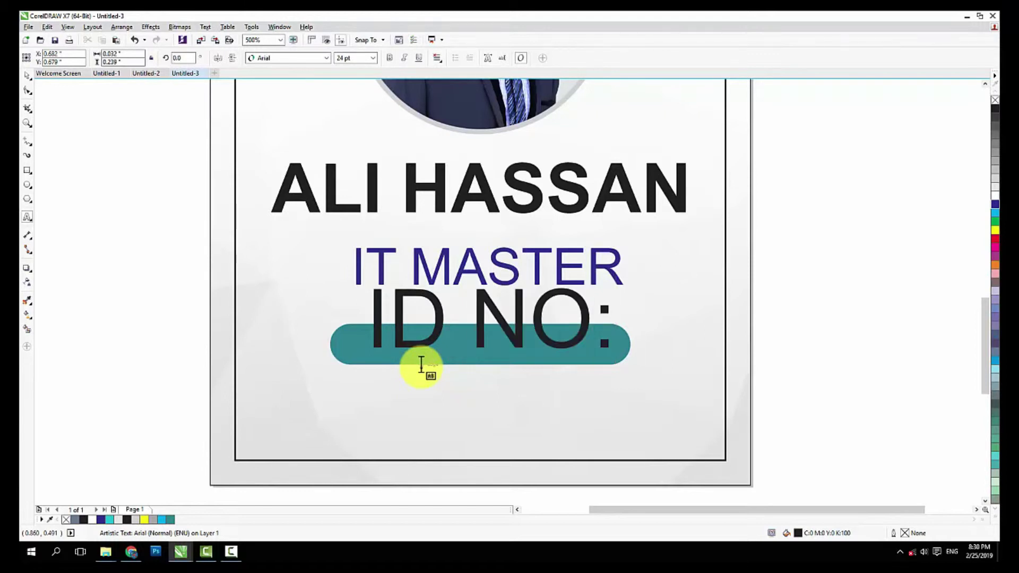
type(" AS")
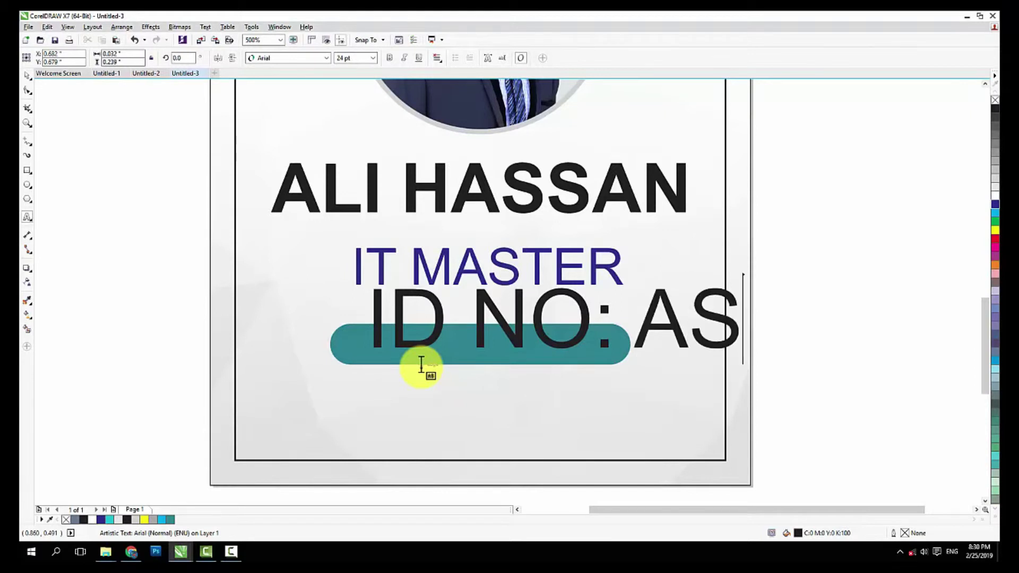
type("2323")
key("ctrl+space")
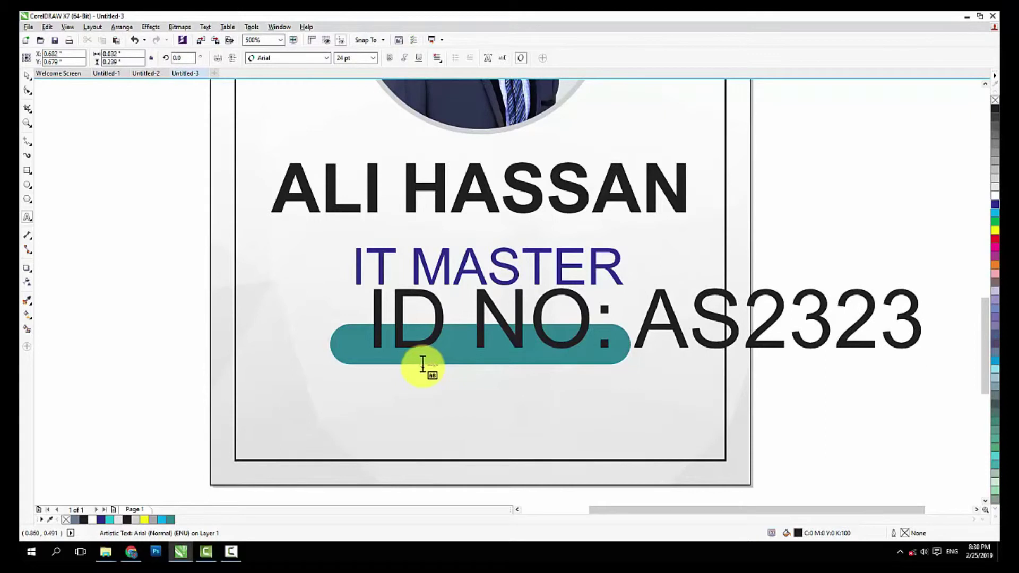
Shrink the ID text to about 11 pt, centre it on the teal bar, and colour it dark blue
left_click(28, 91)
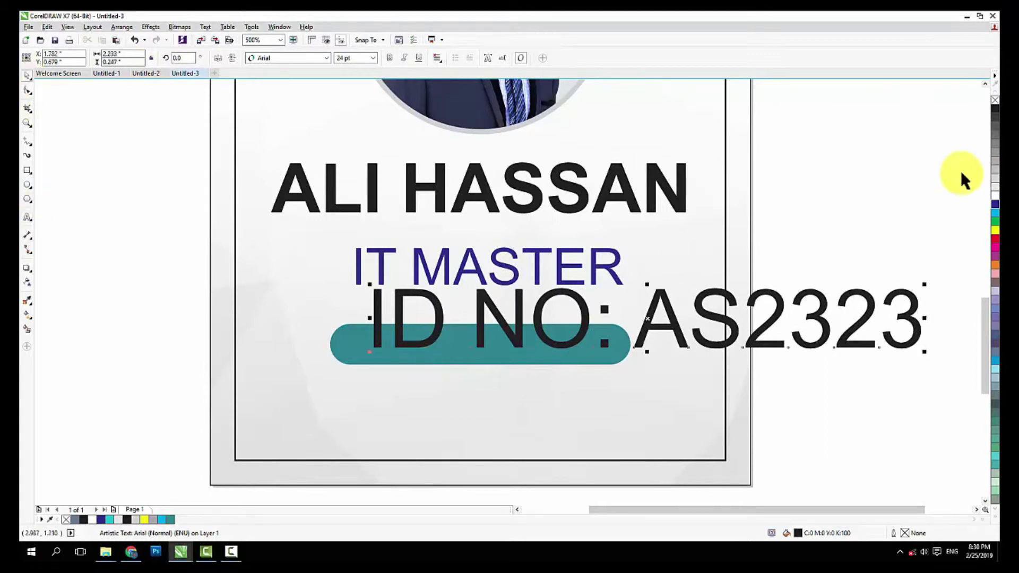
left_click(995, 194)
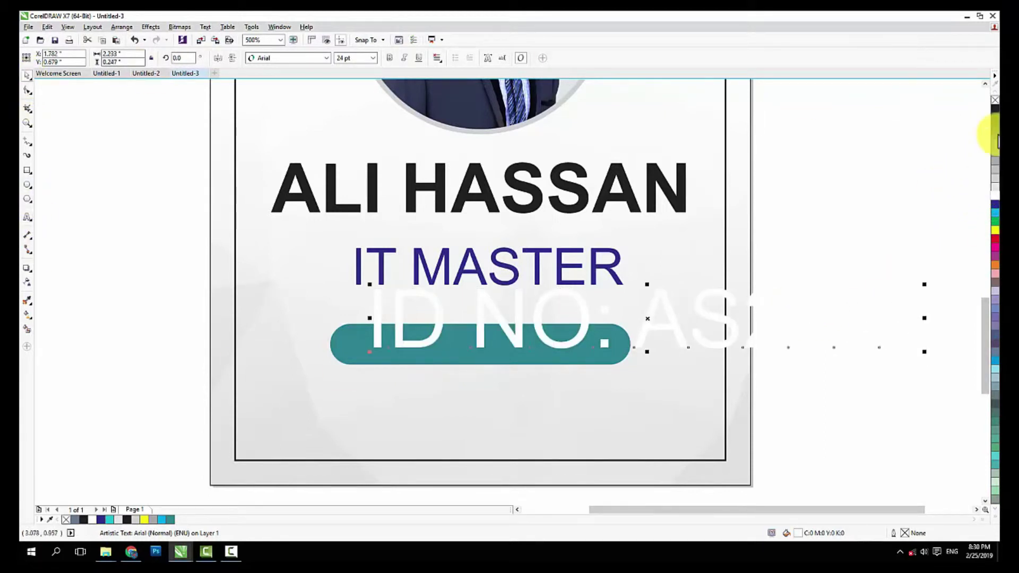
left_click(995, 109)
left_click_drag(924, 282, 778, 289)
left_click_drag(654, 318, 482, 345)
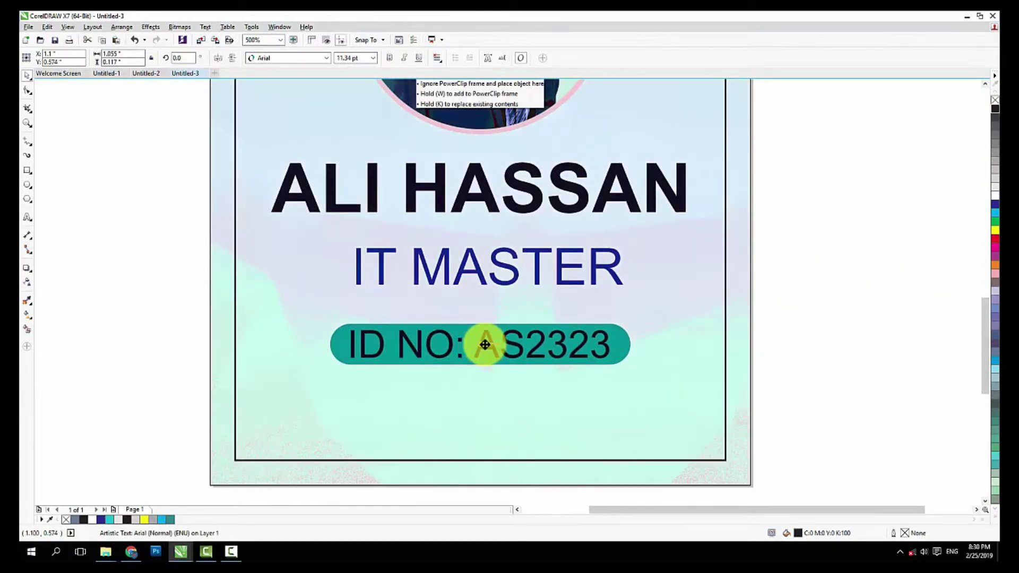
scroll(442, 358, "down", 2)
scroll(442, 357, "down", 2)
scroll(462, 358, "up", 2)
scroll(469, 352, "up", 2)
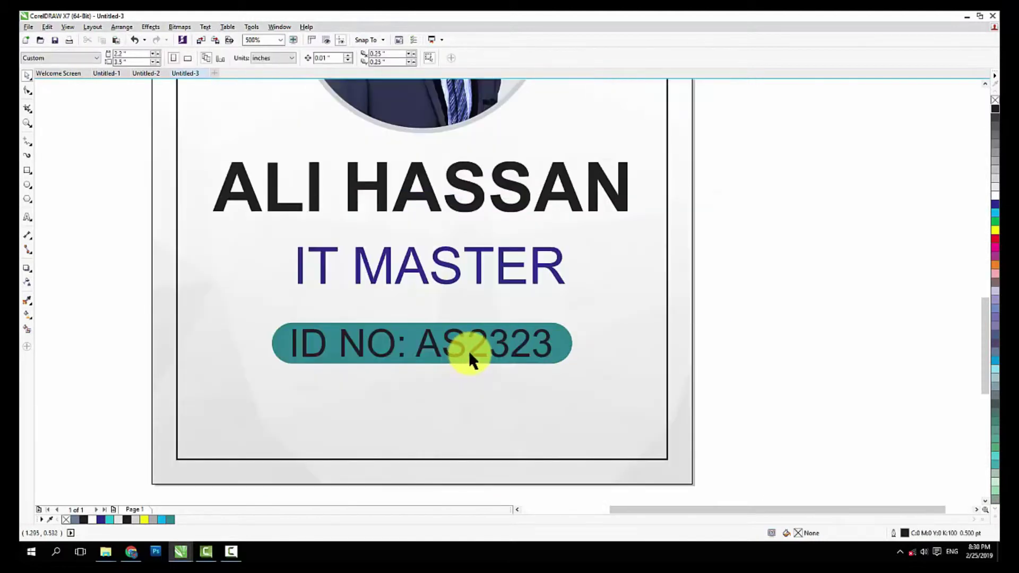
left_click(995, 204)
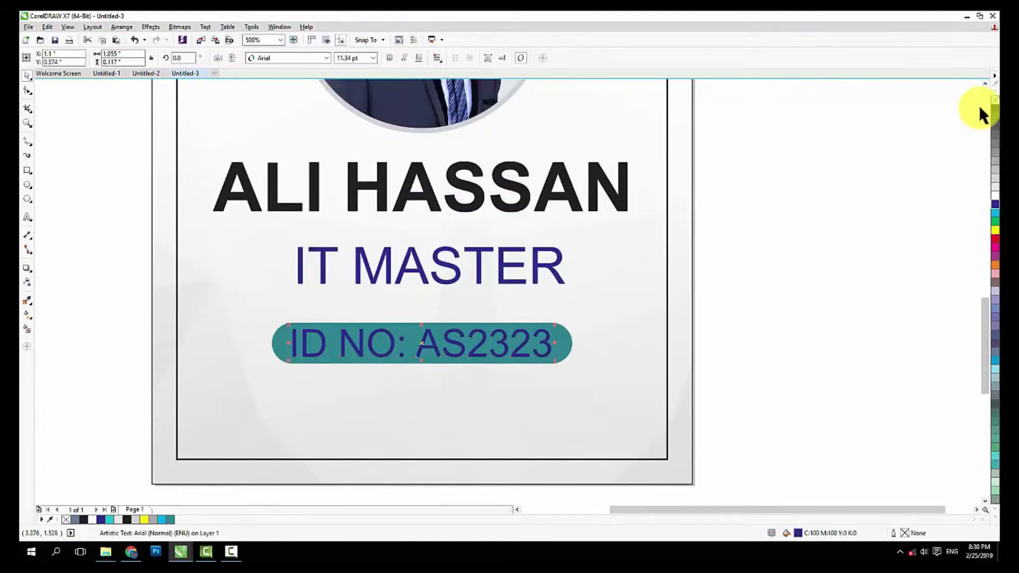
left_click(637, 329)
scroll(458, 287, "down", 2)
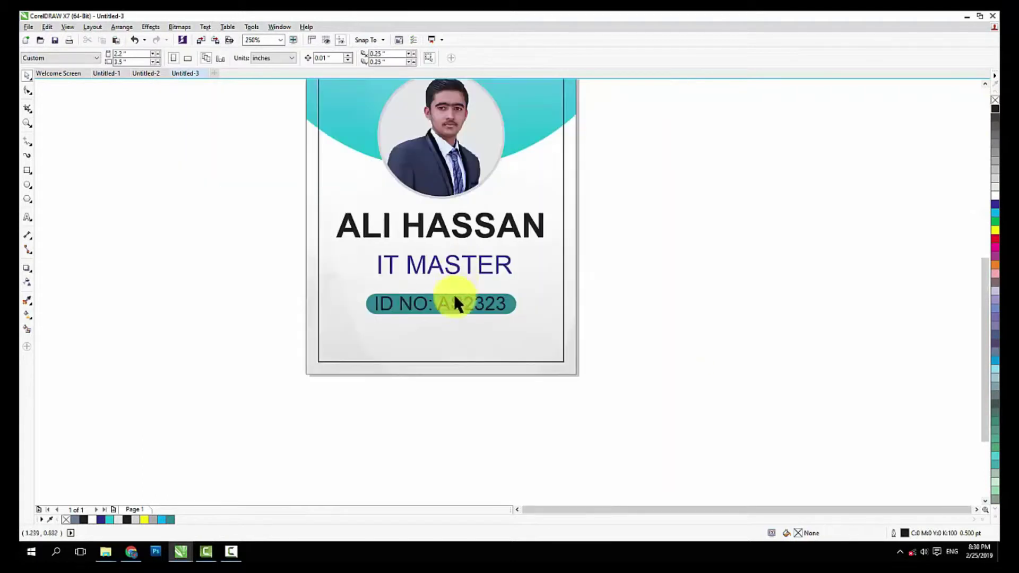
scroll(435, 334, "up", 2)
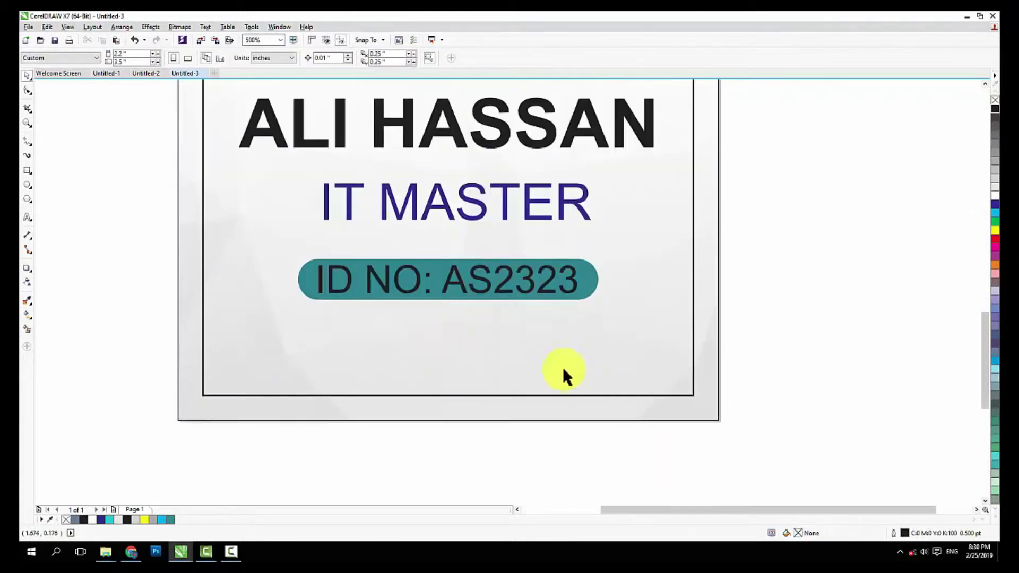
Type an 'Address:########' line below the ID bar and make it bold
left_click(28, 217)
left_click(286, 387)
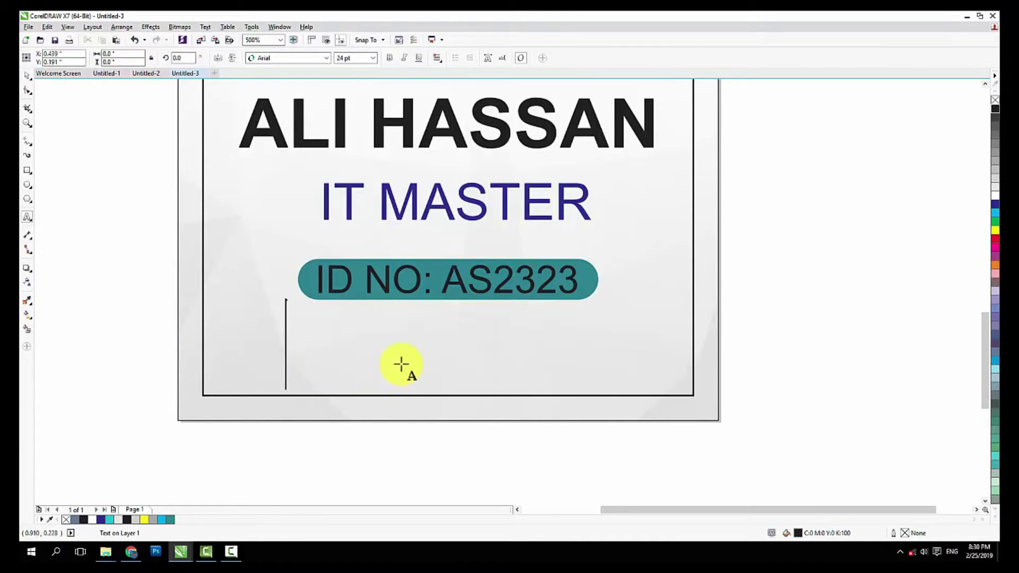
type("Adres")
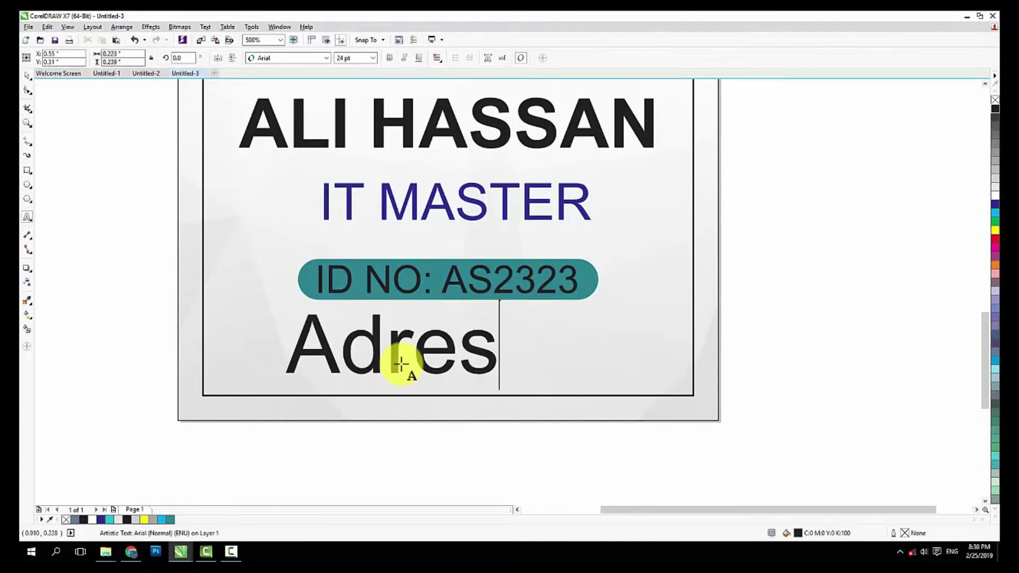
type("s:")
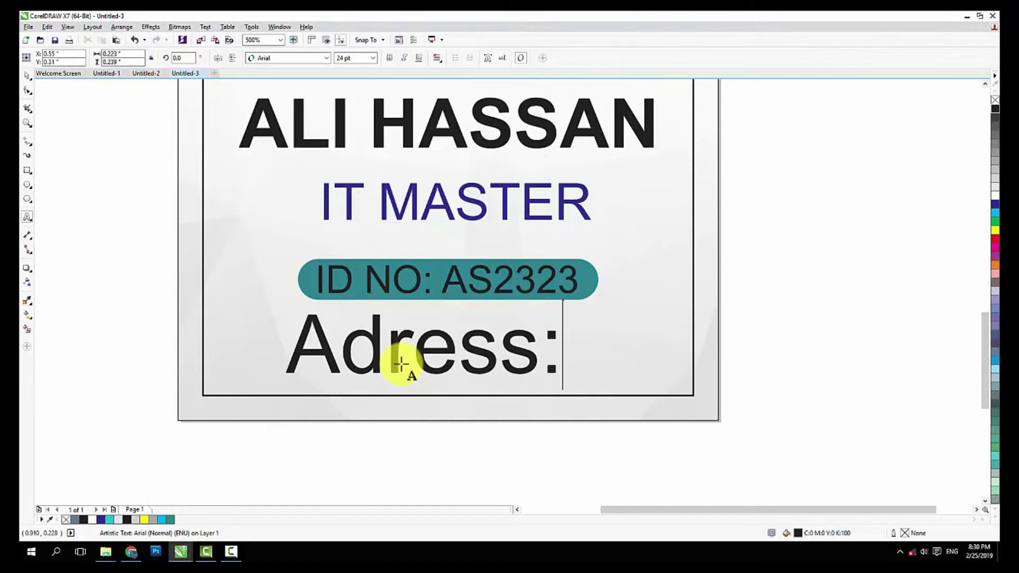
type("########")
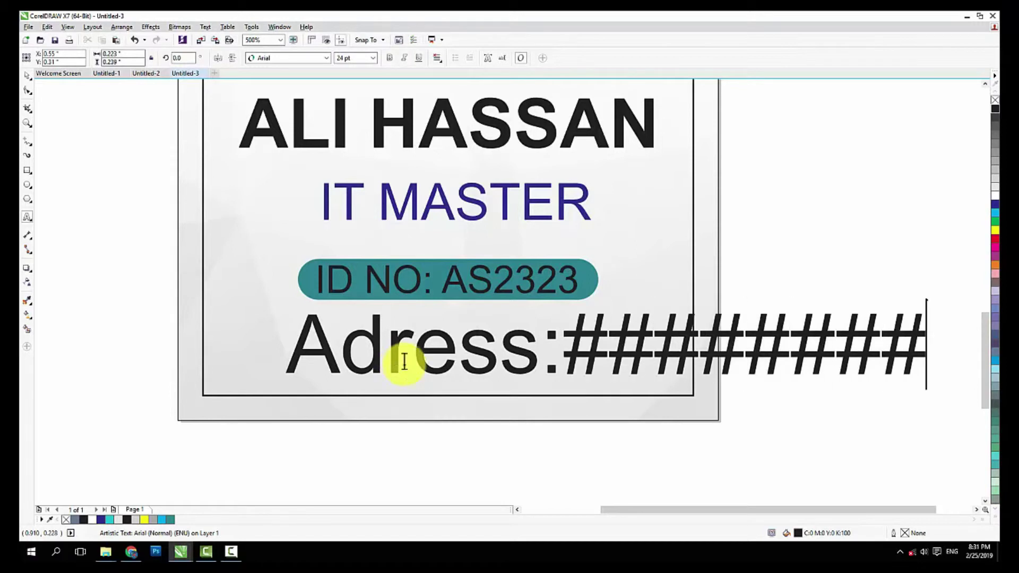
left_click(25, 76)
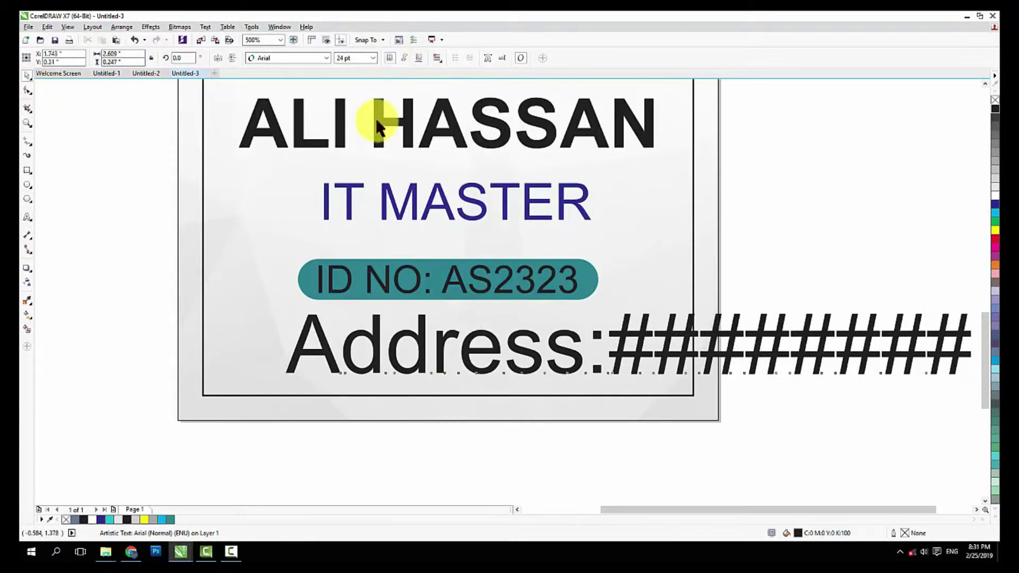
left_click(393, 57)
Scale the Address text down to about 11 pt and reposition it under the ID bar
scroll(345, 241, "down", 2)
left_click_drag(675, 273, 511, 279)
left_click_drag(451, 298, 434, 293)
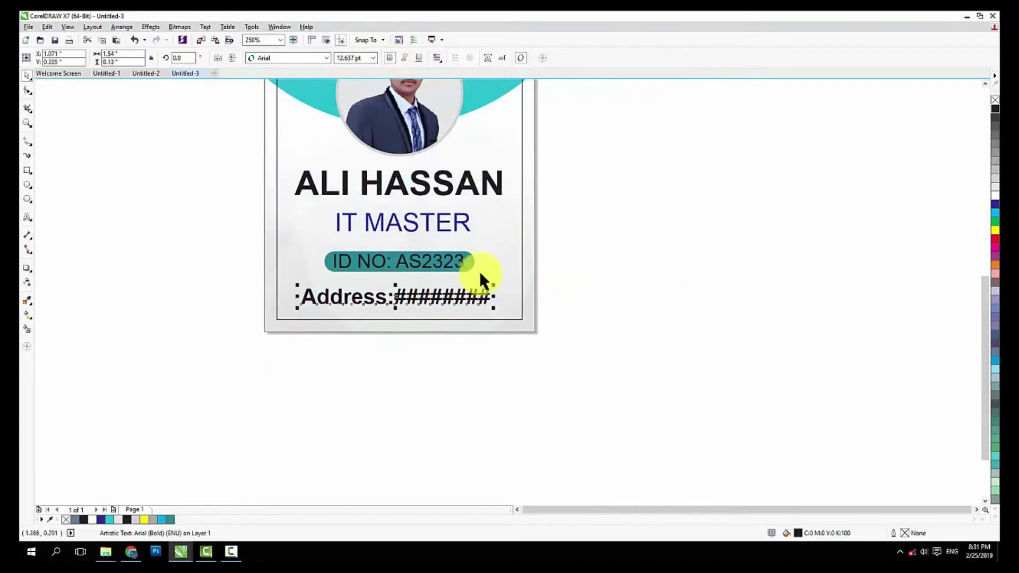
left_click(501, 248, "shift")
left_click(612, 296)
scroll(343, 413, "down", 2)
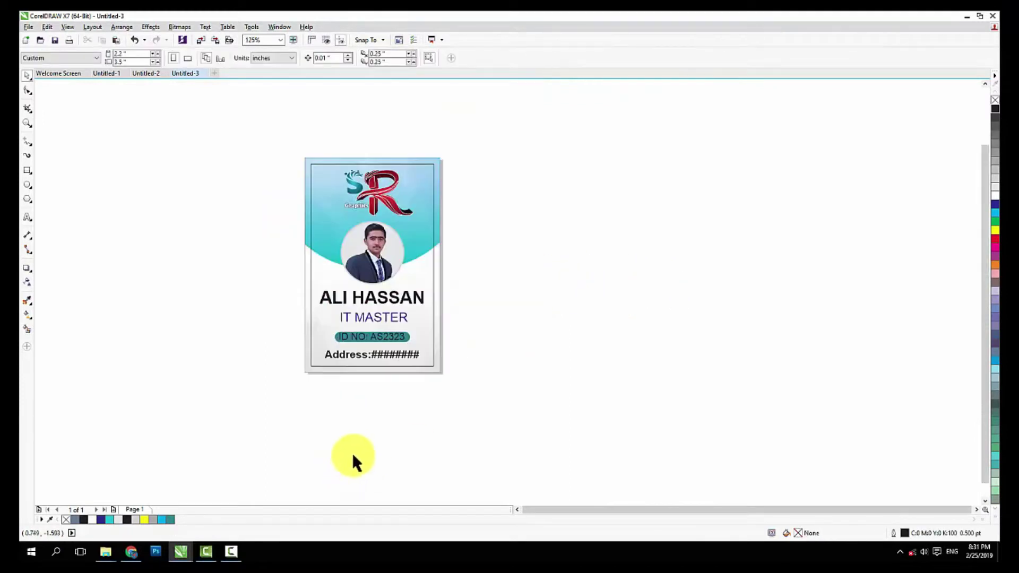
scroll(354, 363, "up", 2)
left_click(359, 354)
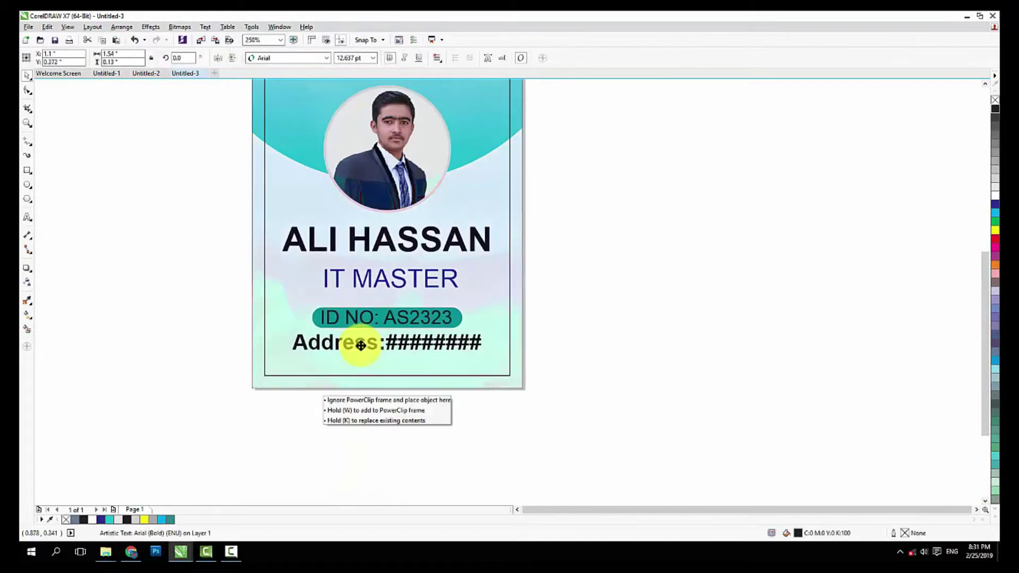
scroll(474, 338, "up", 2)
left_click_drag(519, 321, 476, 313)
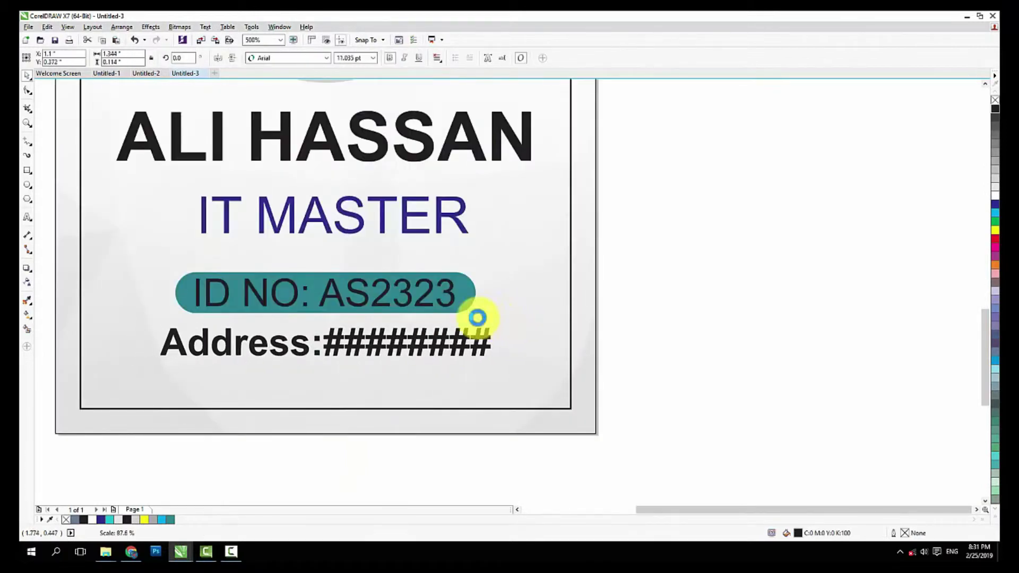
left_click(27, 221)
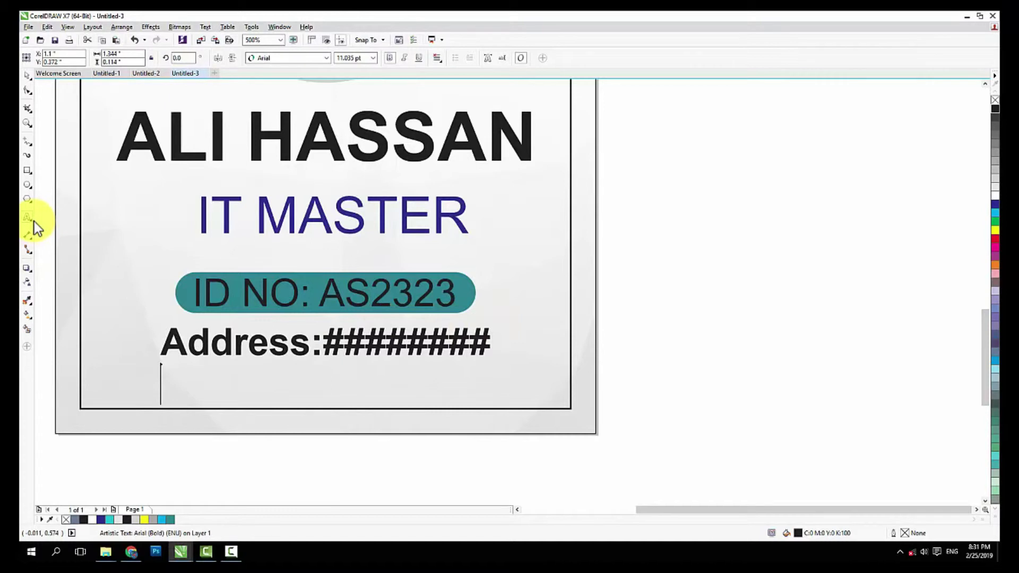
Add a 'Mob No:' line with a placeholder mobile number beneath the address
key("Return")
type("Mo")
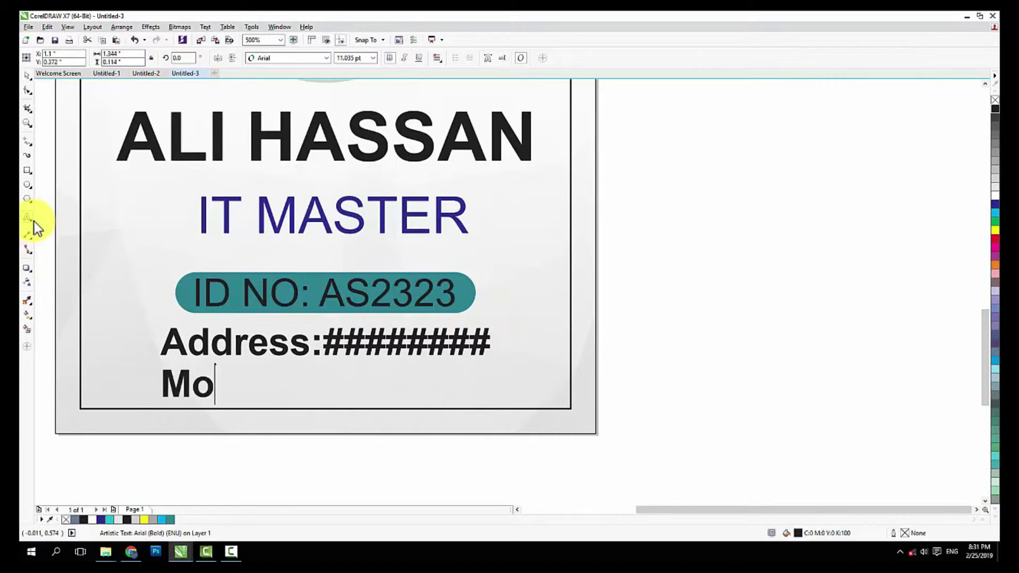
type("B N")
key("BackSpace")
key("BackSpace")
key("BackSpace")
type("b N")
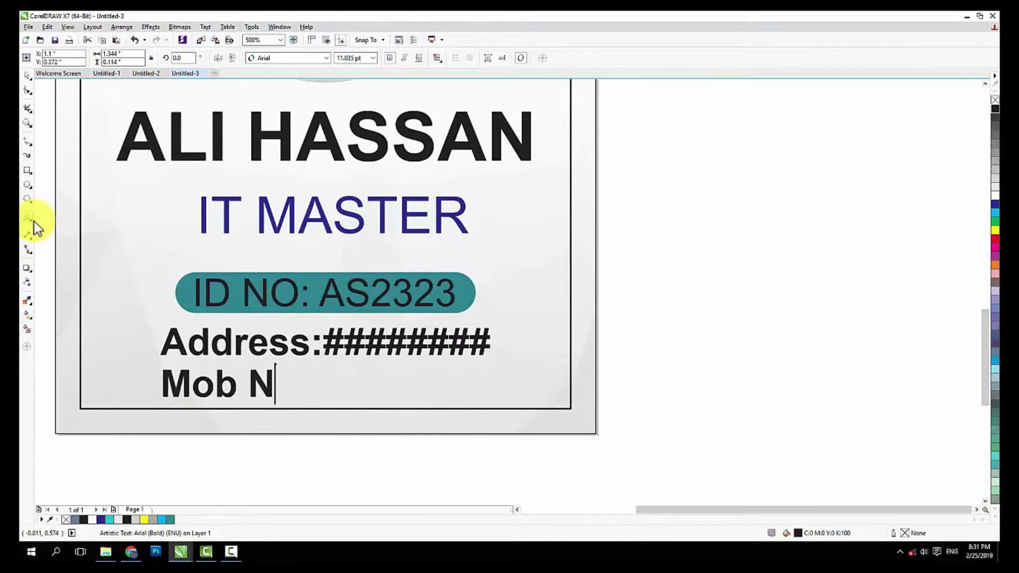
type("o: 030")
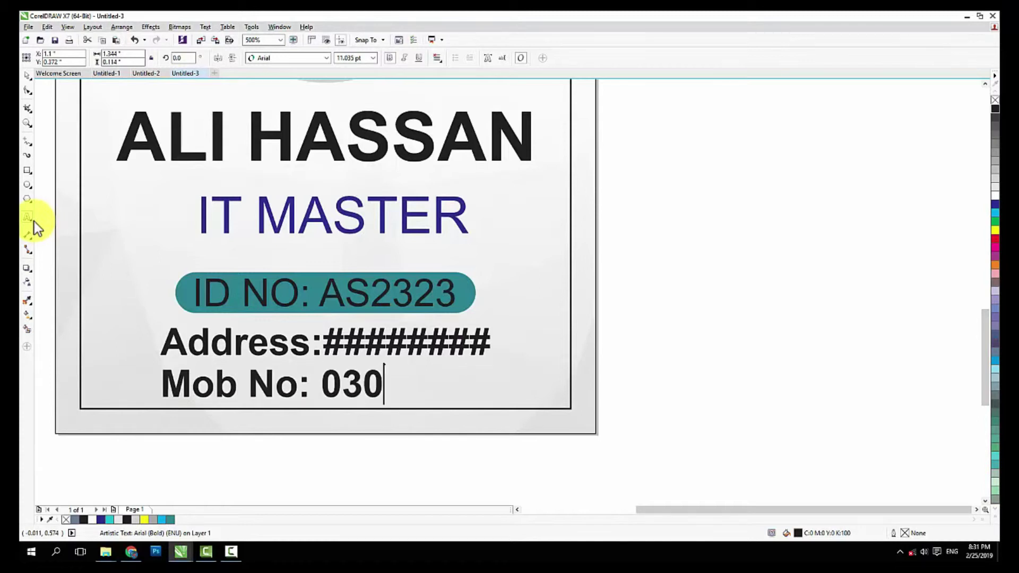
type("0-#####")
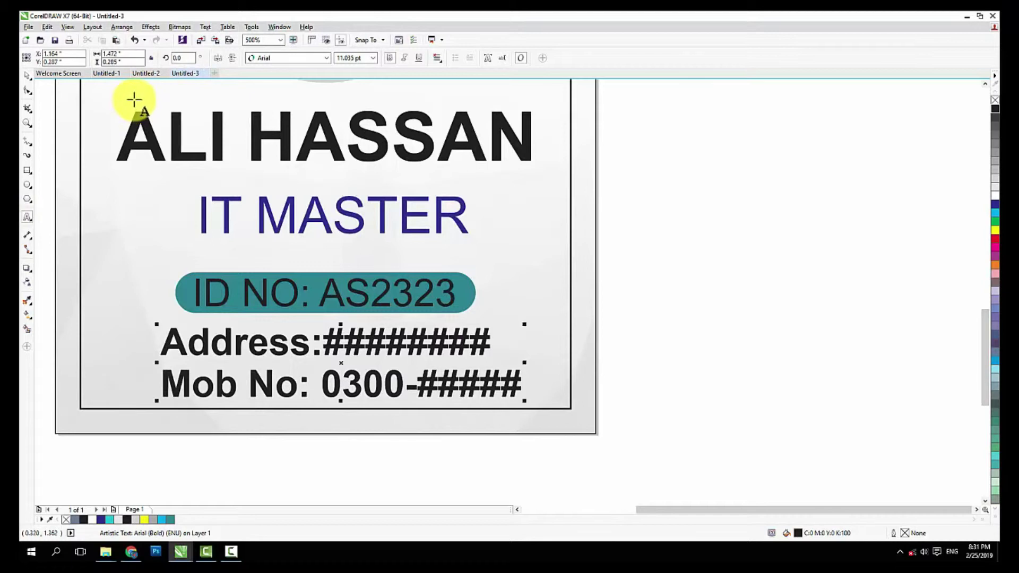
type("#")
Set the address and mobile lines to regular-weight Arial with centre alignment
left_click(28, 77)
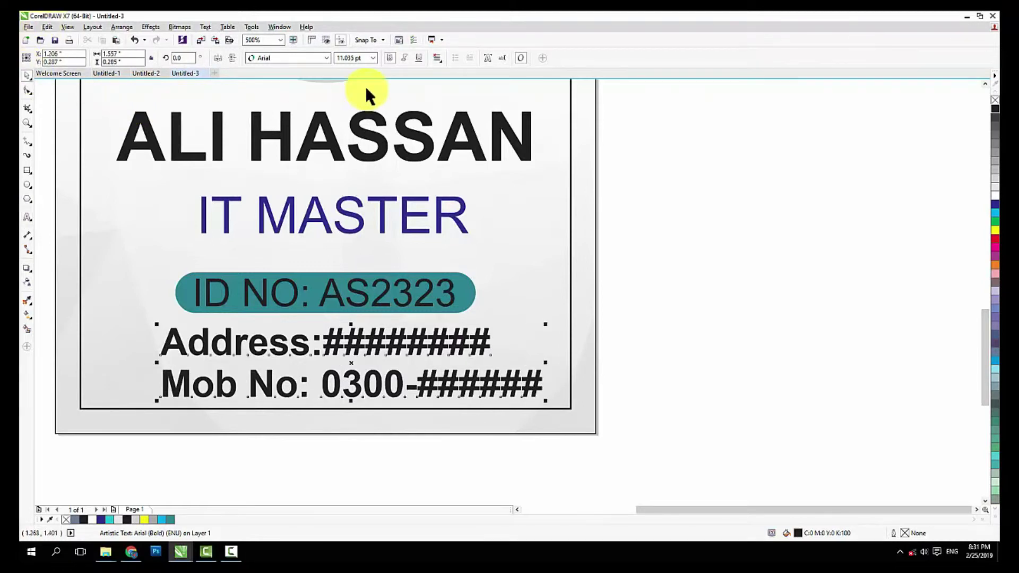
left_click(389, 57)
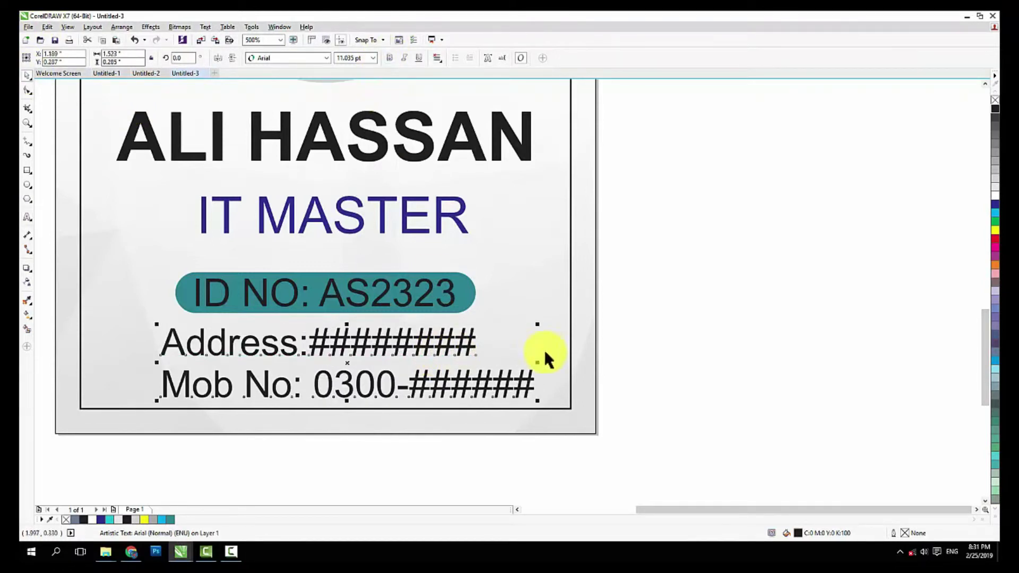
left_click(436, 61)
left_click(451, 102)
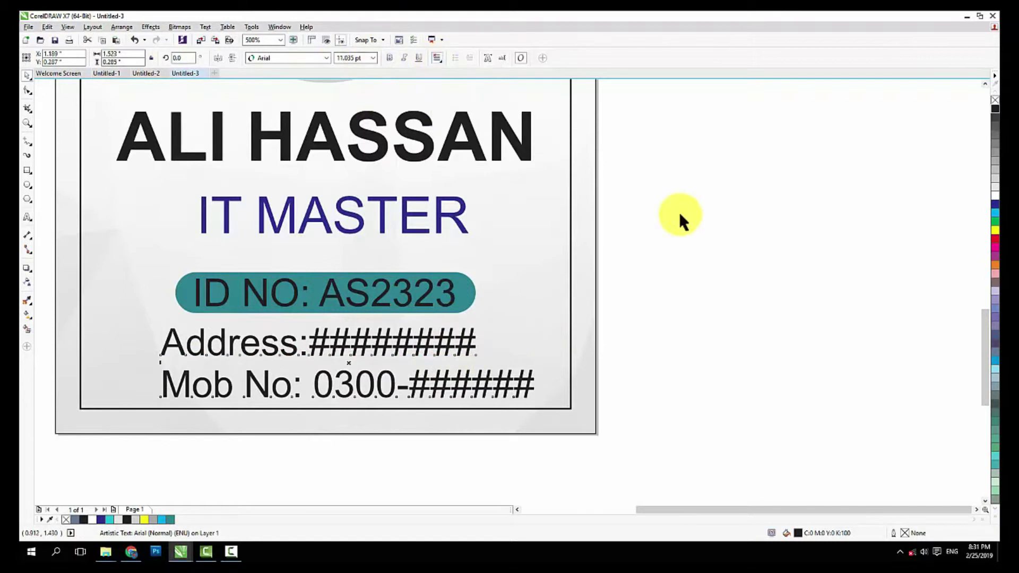
left_click(684, 217)
scroll(366, 349, "down", 5)
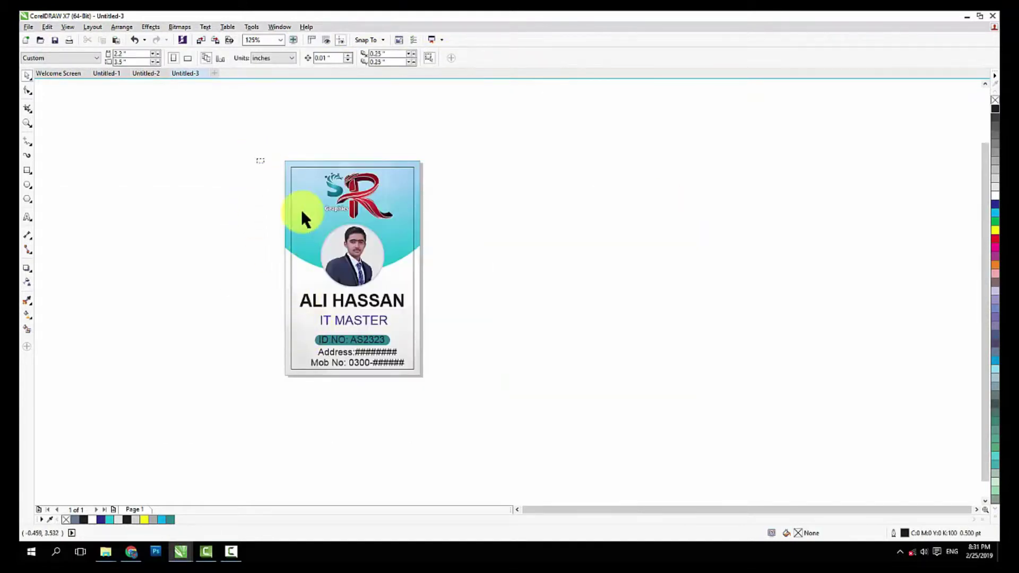
Marquee-select the three SR logo parts and group them with Ctrl+G
left_click_drag(260, 159, 454, 399)
left_click_drag(316, 143, 404, 221)
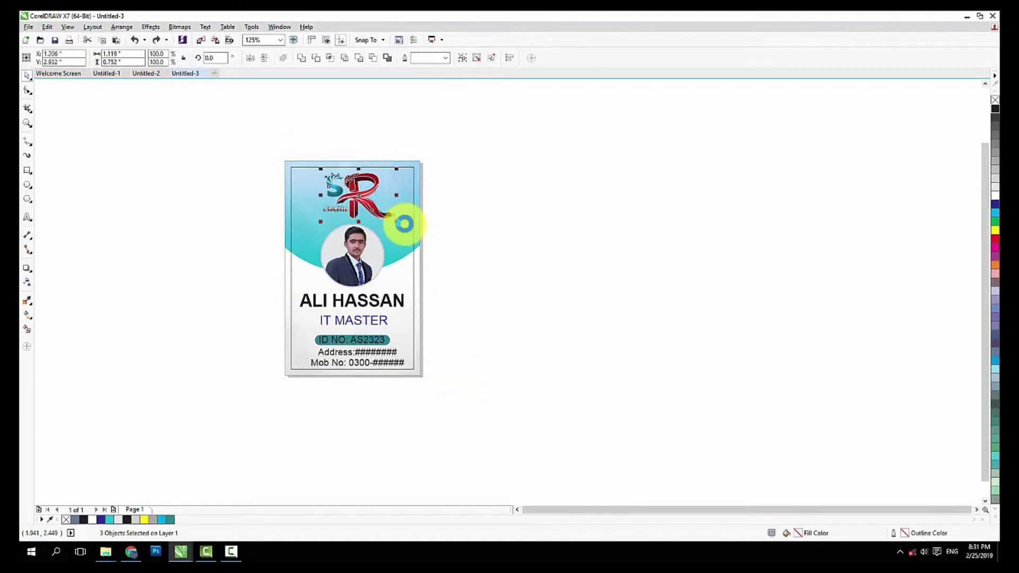
key("ctrl+g")
left_click(491, 434)
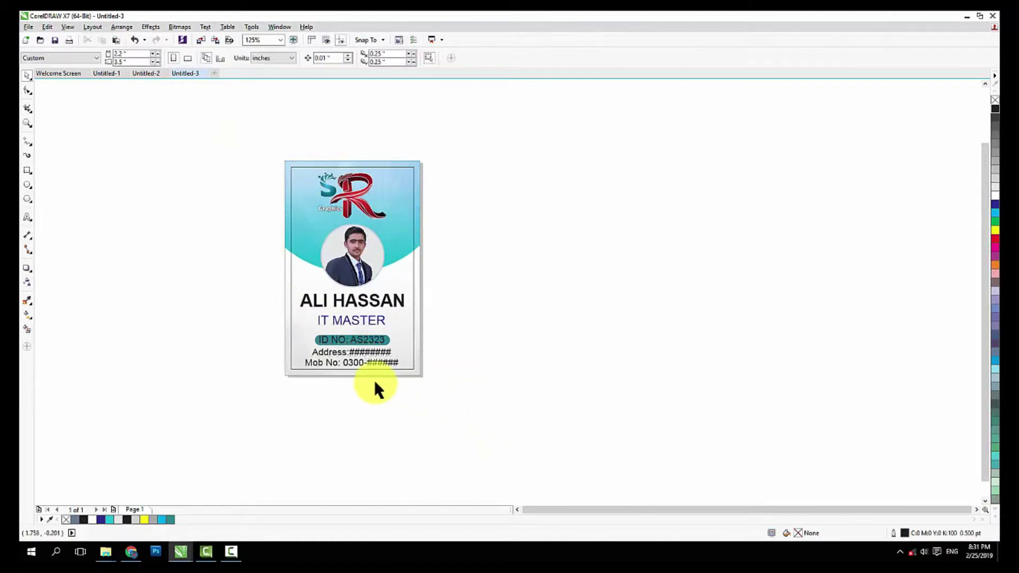
left_click_drag(250, 137, 561, 416)
left_click(494, 404)
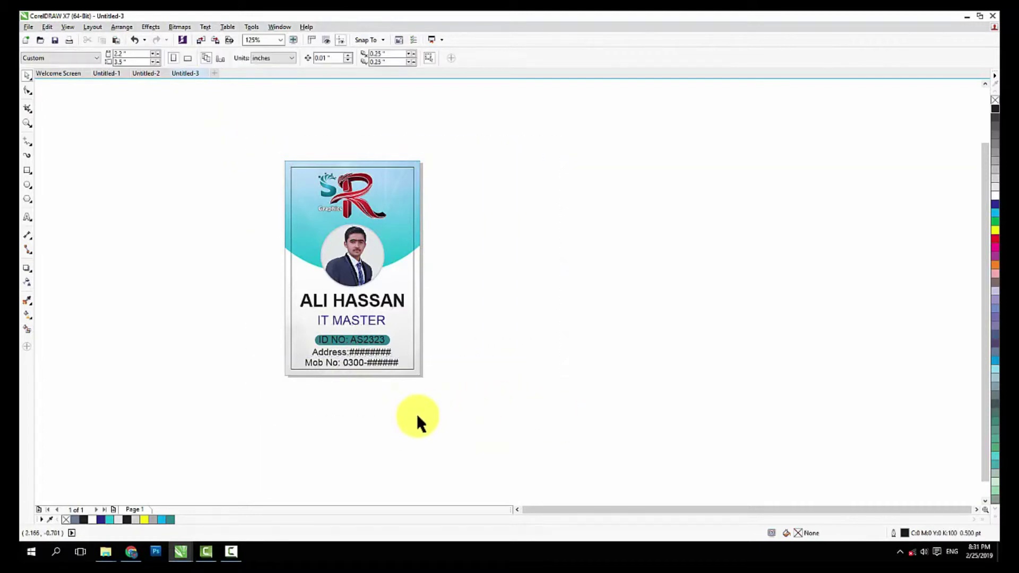
scroll(396, 244, "up", 2)
scroll(319, 299, "down", 2)
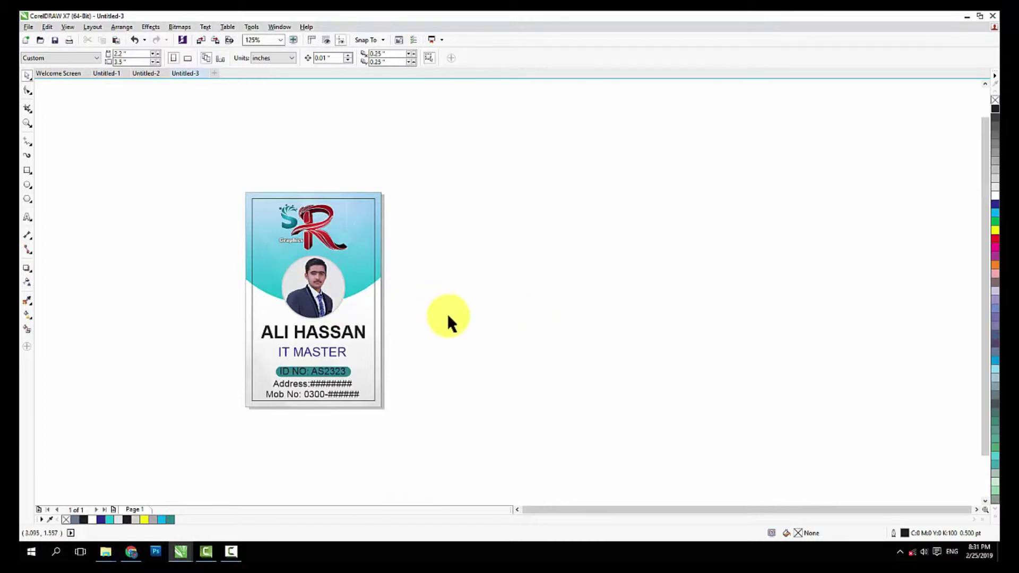
left_click(25, 170)
Draw a rectangle beside the card and size it to 3.5 × 2.2 inches
left_click_drag(424, 245, 603, 357)
left_click_drag(130, 54, 20, 49)
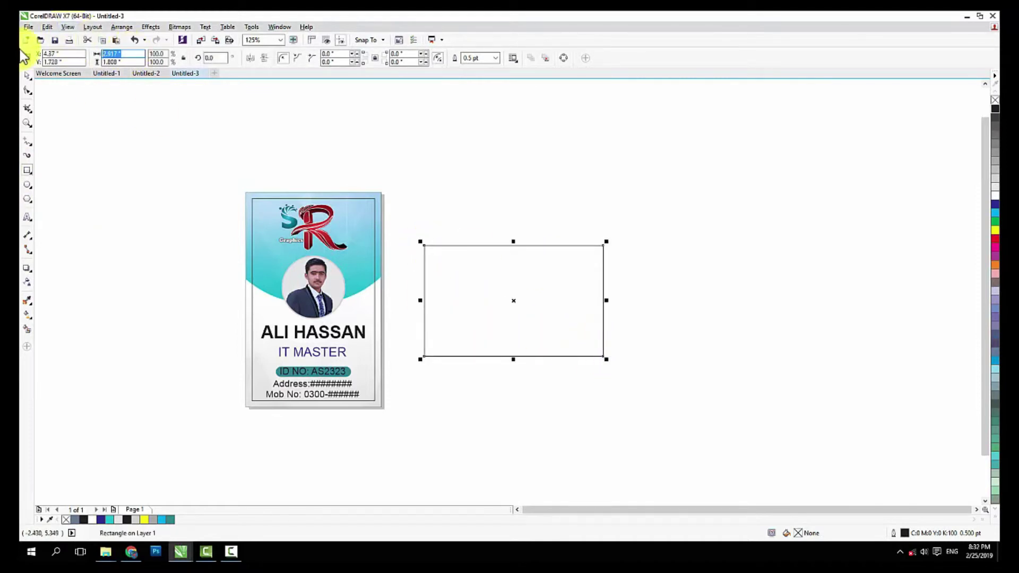
type("3.5")
key("Tab")
type("2.2")
key("Return")
left_click(124, 193)
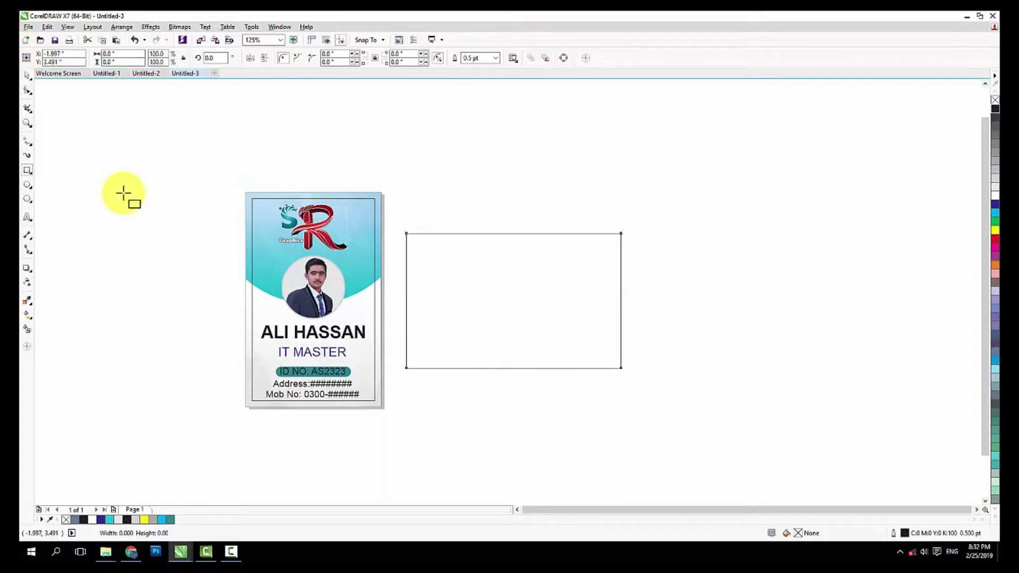
Make a smaller scaled copy of the rectangle and move it off to the right
scroll(594, 322, "up", 2)
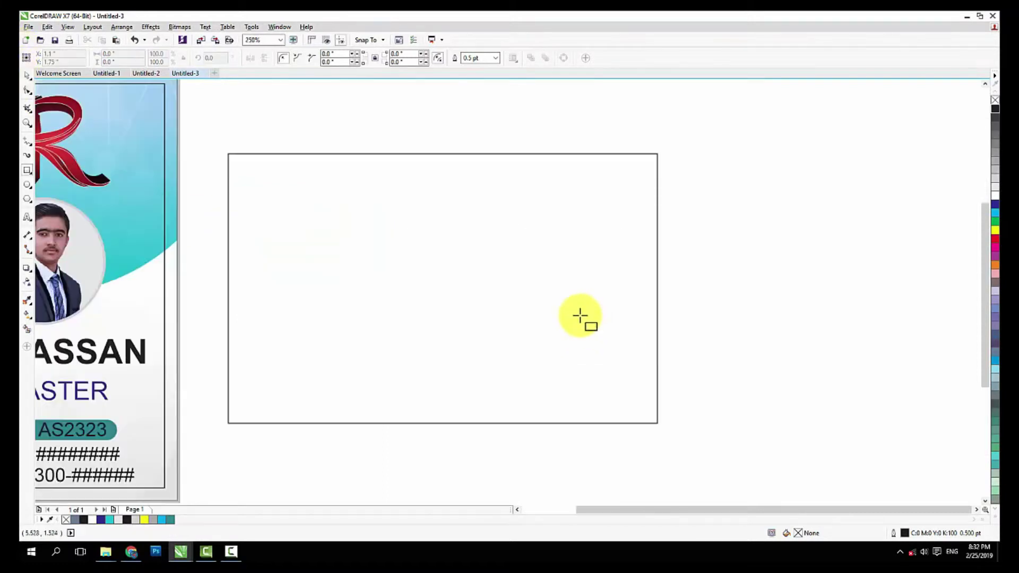
left_click(27, 77)
scroll(439, 217, "down", 1)
left_click(439, 218)
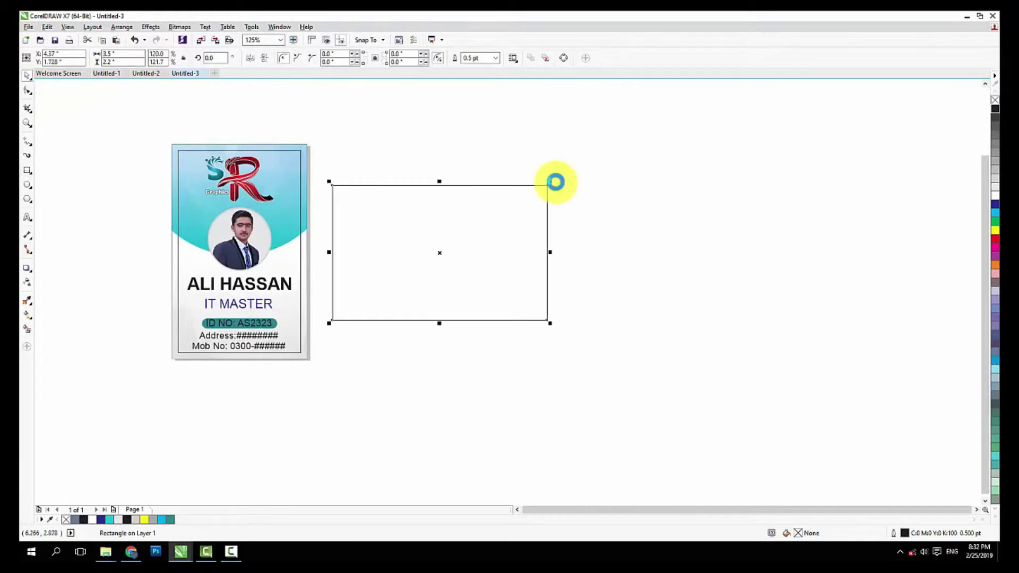
left_click_drag(550, 181, 543, 190)
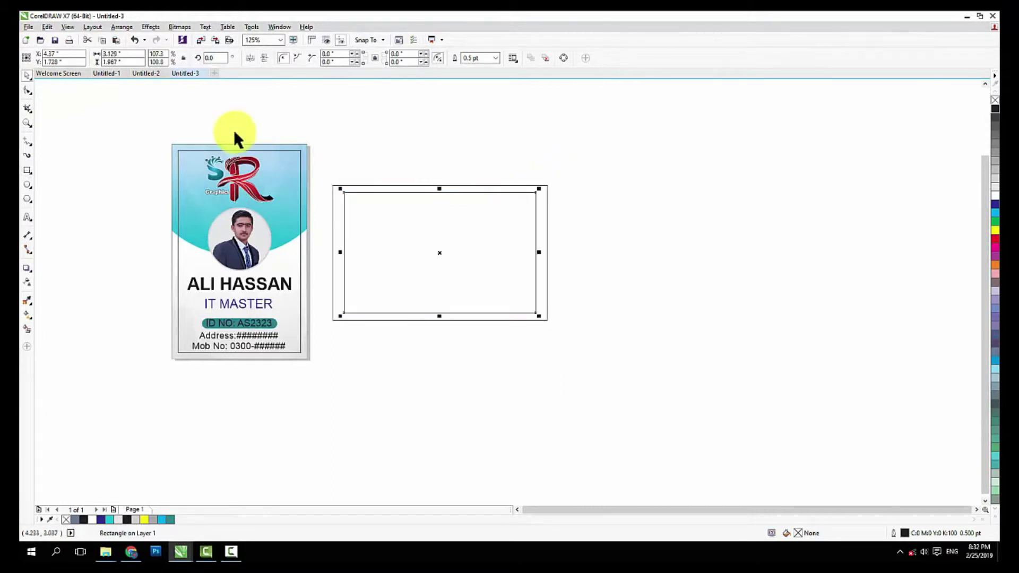
type("3")
key("Return")
left_click_drag(385, 228, 685, 228)
left_click(410, 251)
Draw a strip across the top of the 3.5 × 2.2 inch card rectangle
scroll(479, 198, "up", 1)
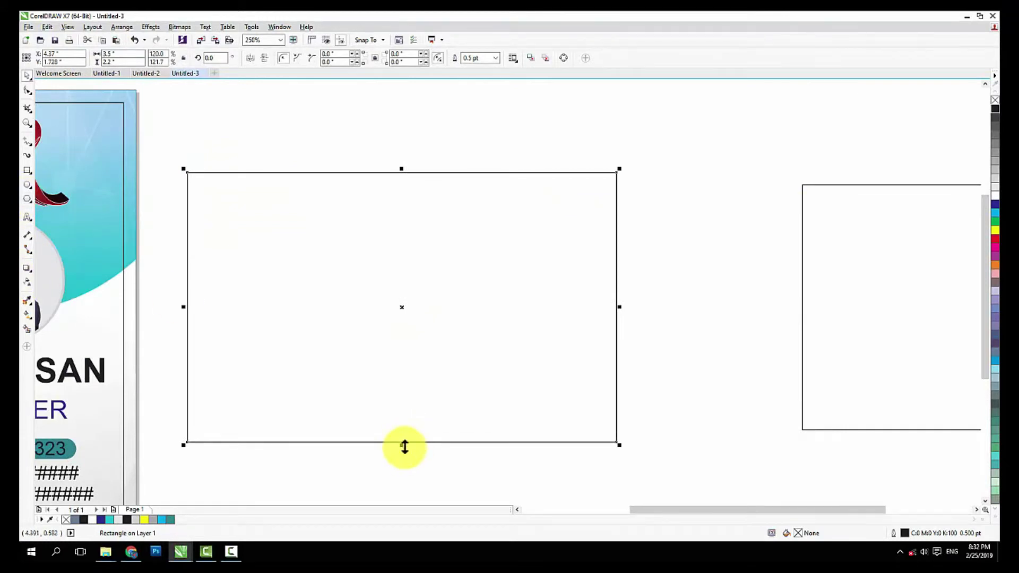
left_click(27, 170)
left_click_drag(187, 171, 615, 231)
Set the top strip's height to 0.5 inch
left_click_drag(62, 63, 21, 70)
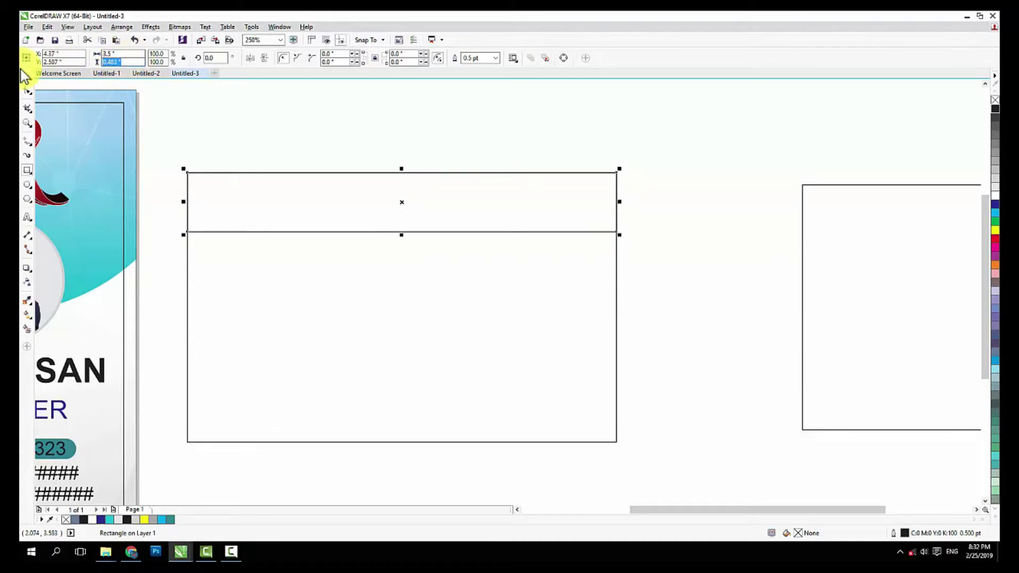
type(".5")
key("Return")
left_click(423, 345, "shift")
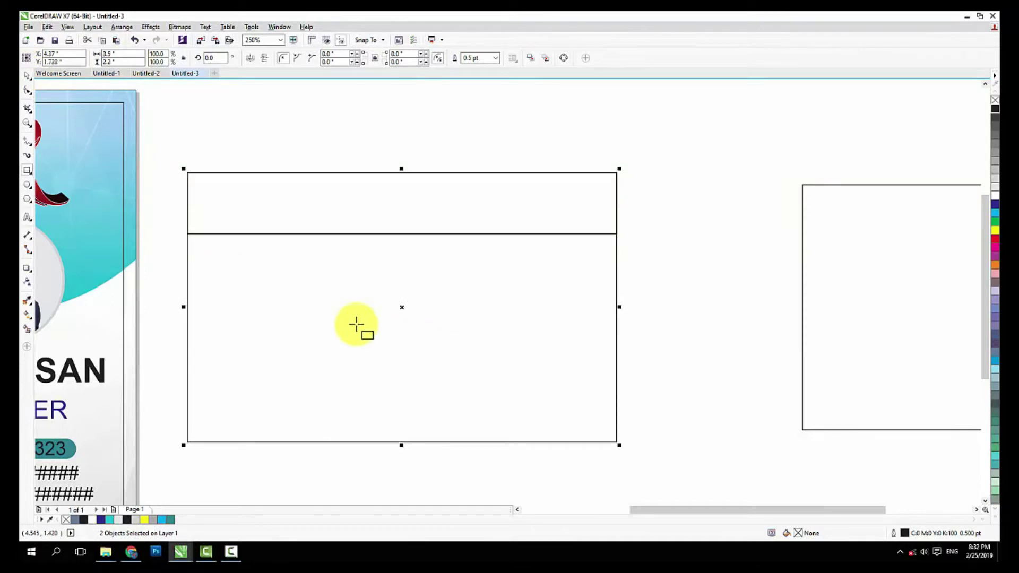
left_click(27, 76)
left_click(394, 185)
Copy the top strip down to the card's bottom and set its height to 0.25 inch
left_click(410, 215)
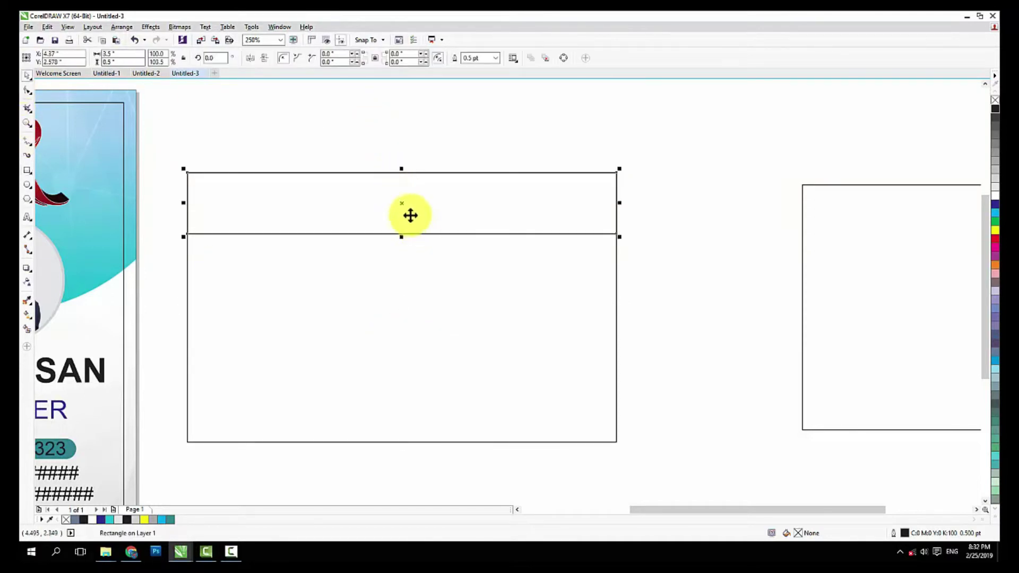
left_click_drag(402, 203, 403, 210)
left_click_drag(403, 212, 412, 409)
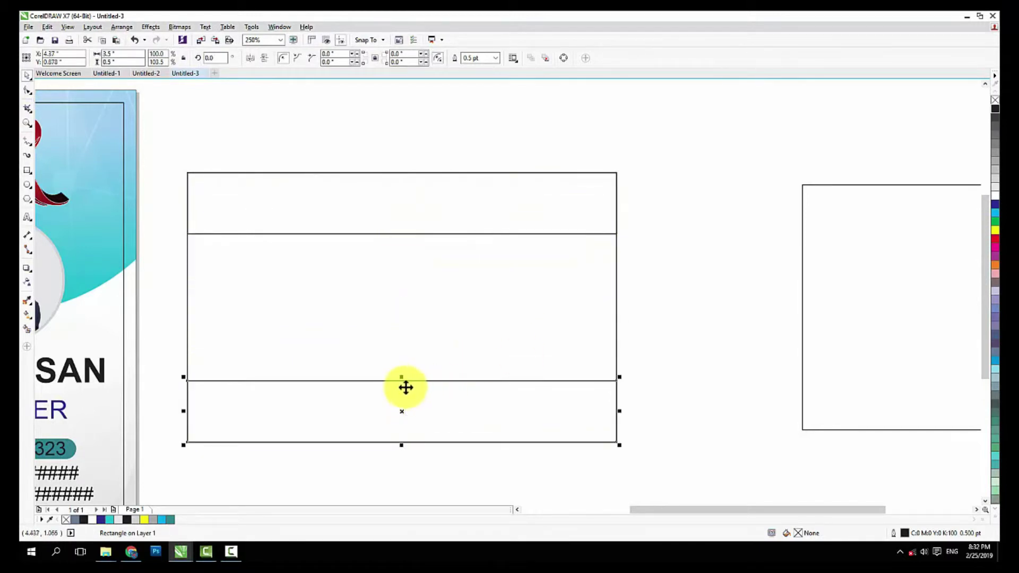
double_click(114, 61)
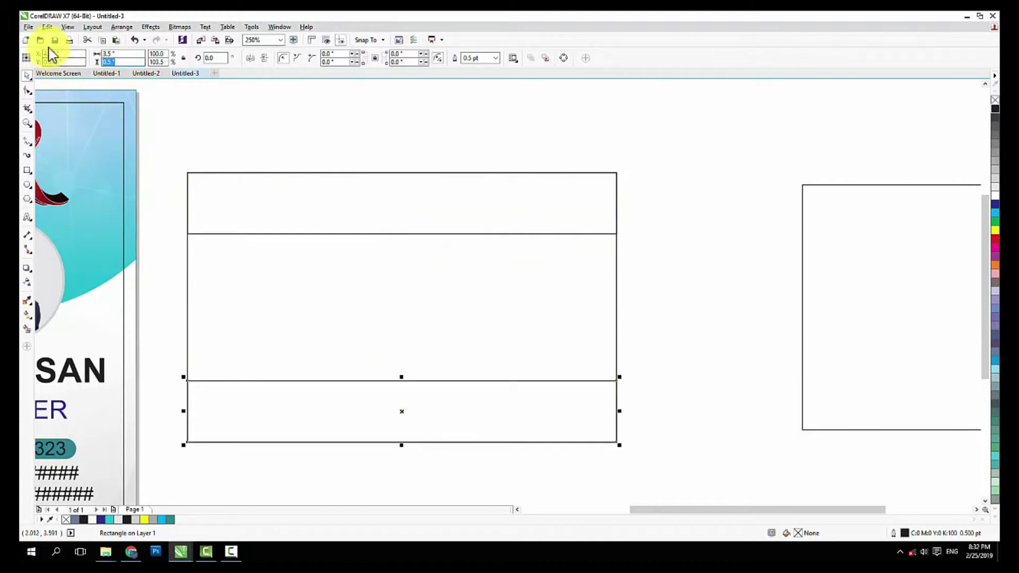
type("0.25")
key("Return")
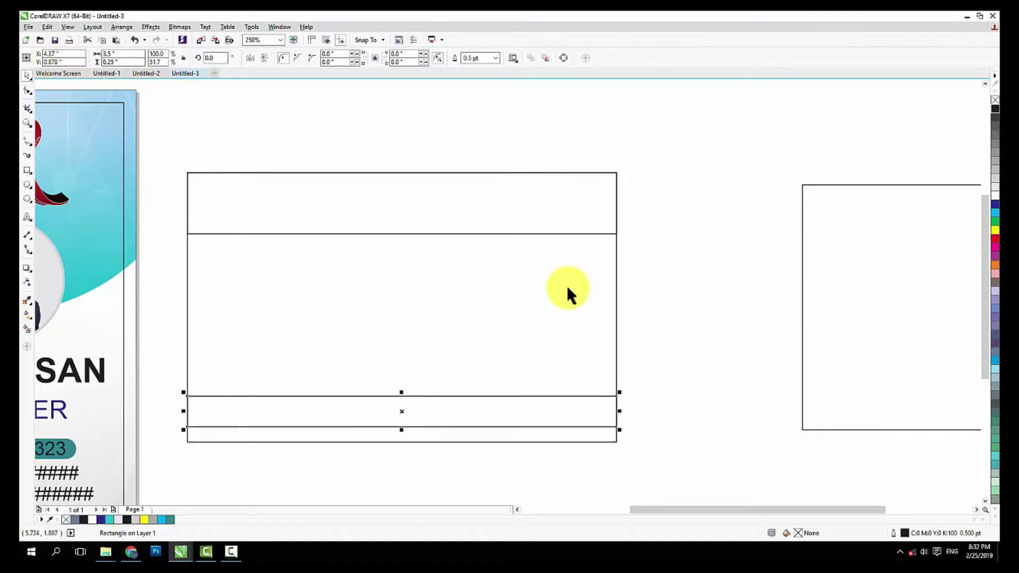
Align the 0.25 inch strip flush with the card rectangle's bottom edge
left_click(567, 288, "shift")
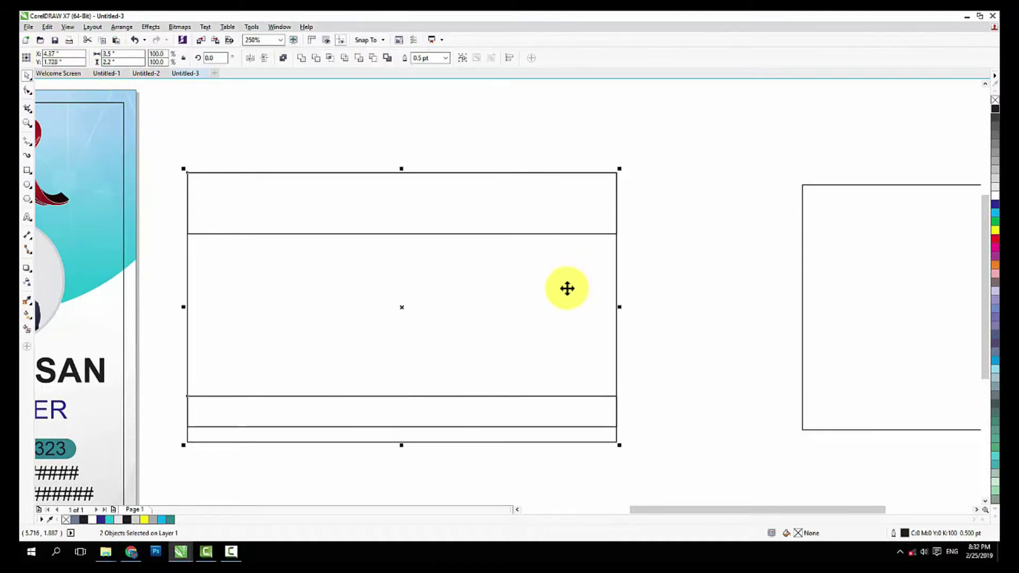
key("b")
left_click(319, 326)
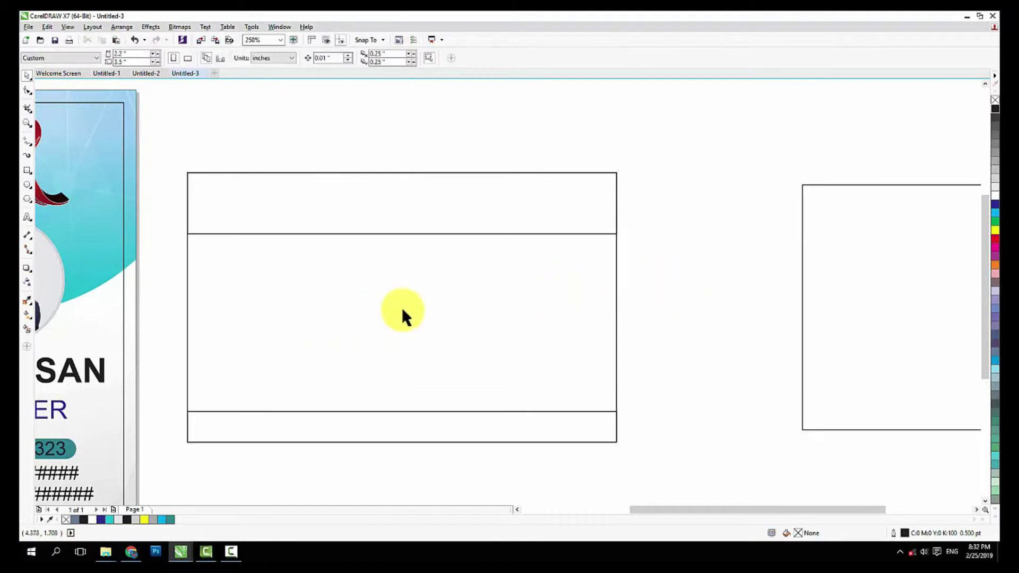
scroll(402, 313, "down", 2)
scroll(292, 257, "up", 2)
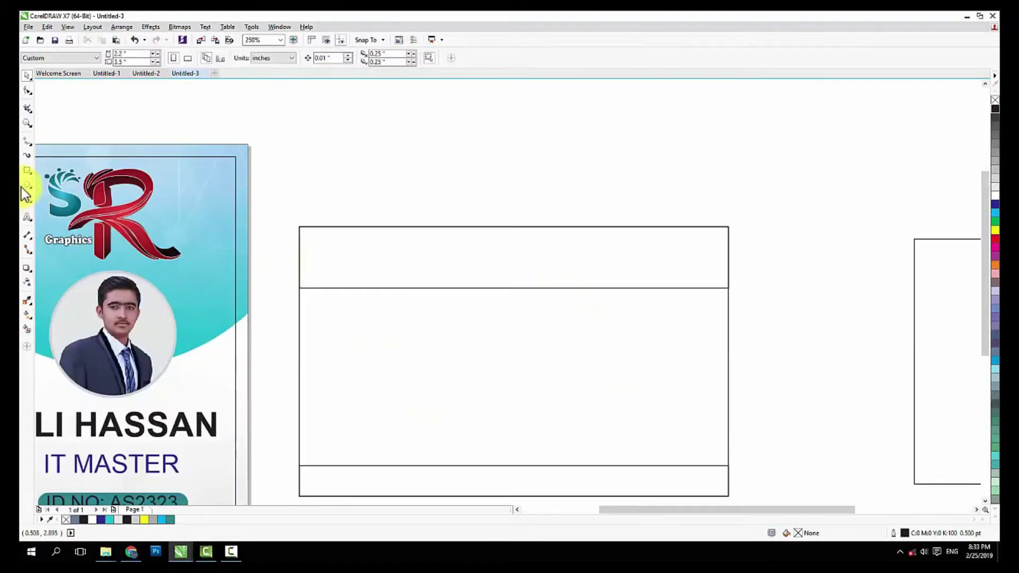
Draw a small rectangle at the card's top-left corner and set its width to 1 inch
left_click(27, 169)
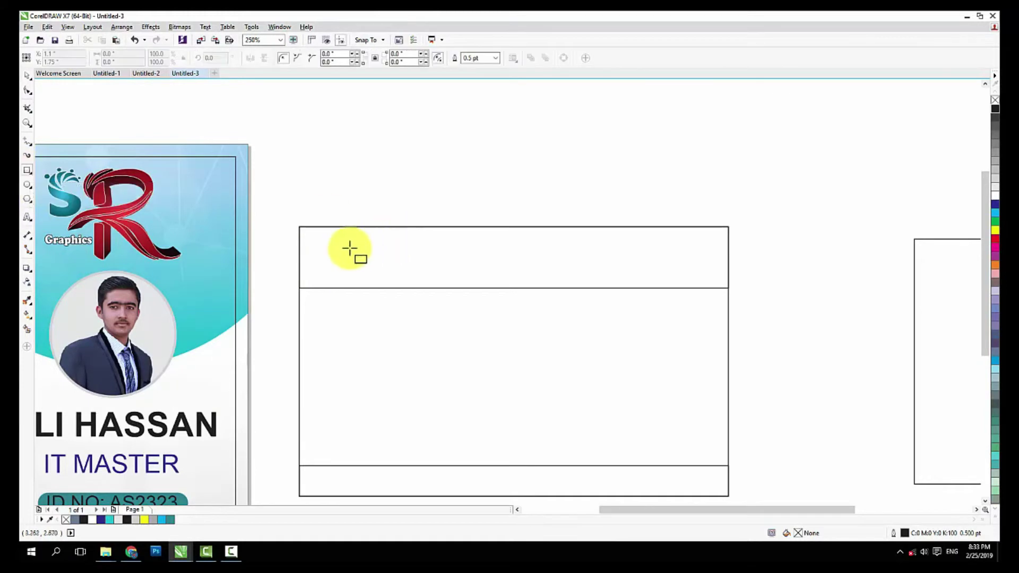
left_click_drag(298, 227, 418, 326)
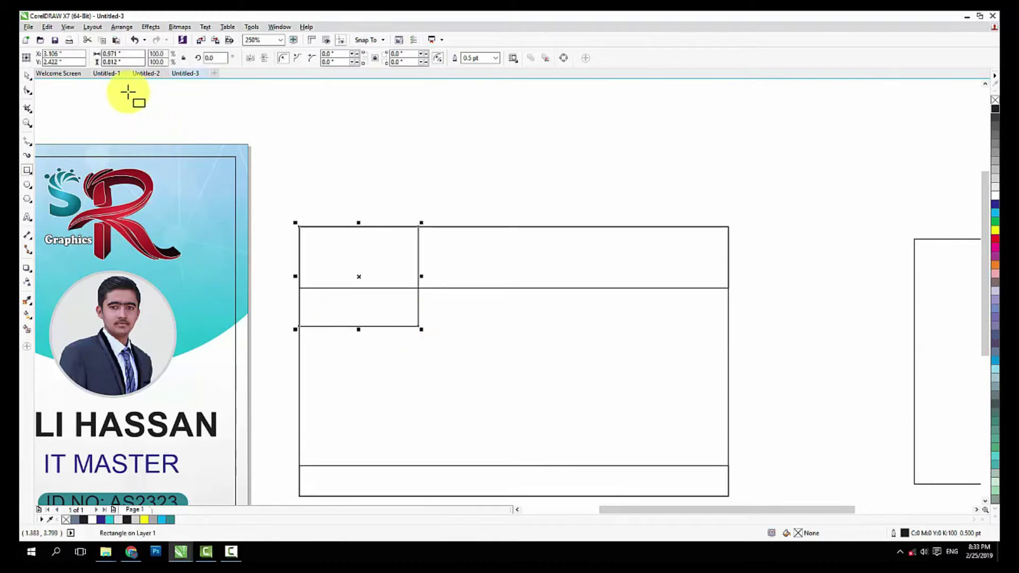
left_click(122, 62)
left_click(121, 54)
type("1")
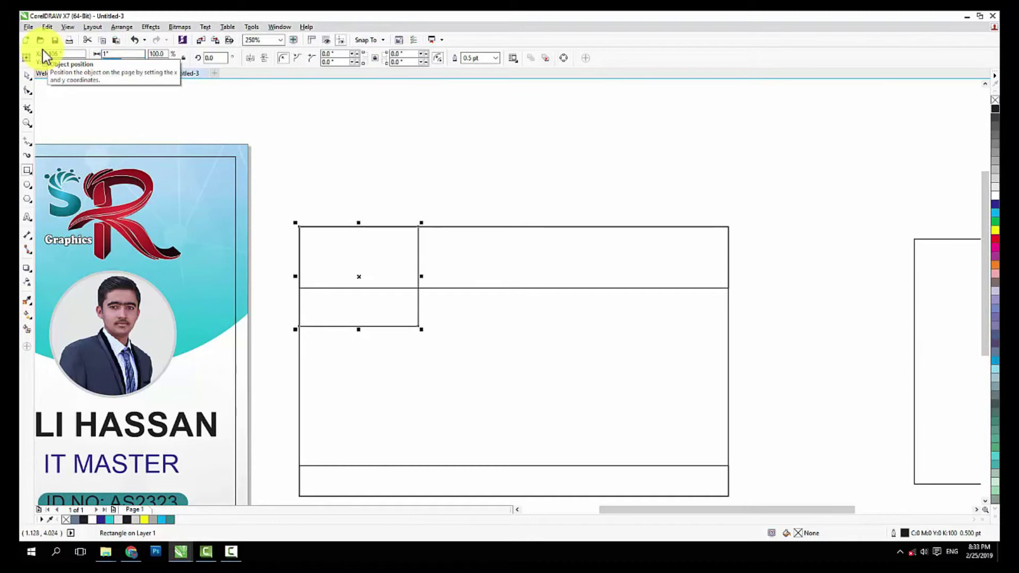
key("Return")
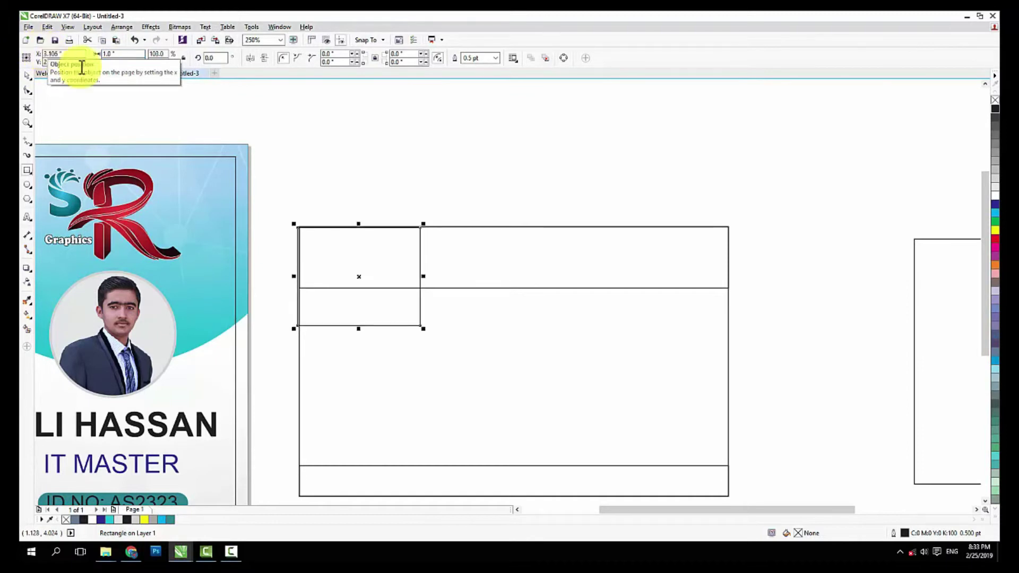
left_click(396, 343, "shift")
Try rounding the small rectangle's corner with the Shape tool, undoing the unsatisfactory results
left_click(421, 177)
left_click_drag(282, 182, 441, 355)
left_click(28, 92)
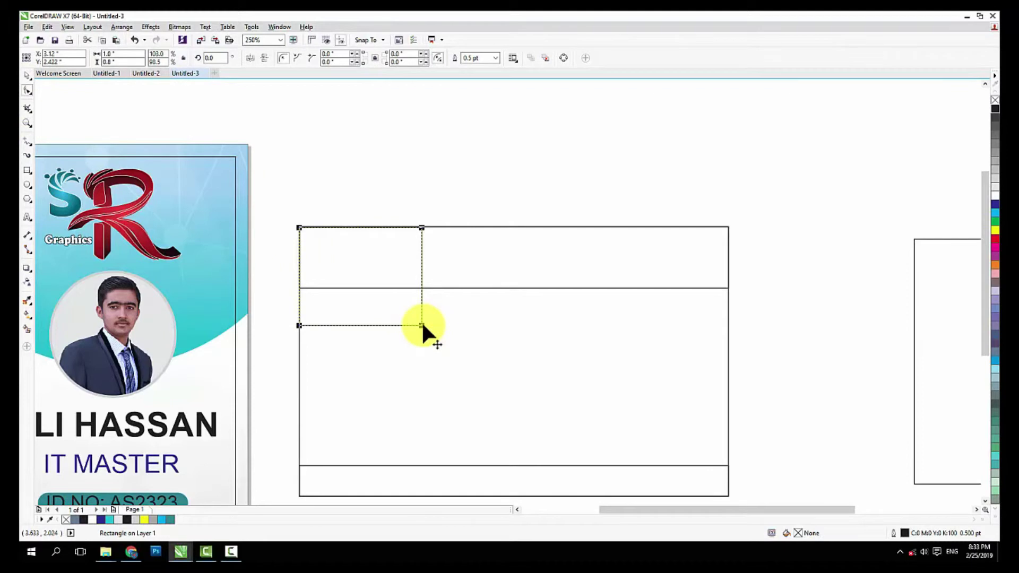
left_click_drag(422, 326, 384, 337)
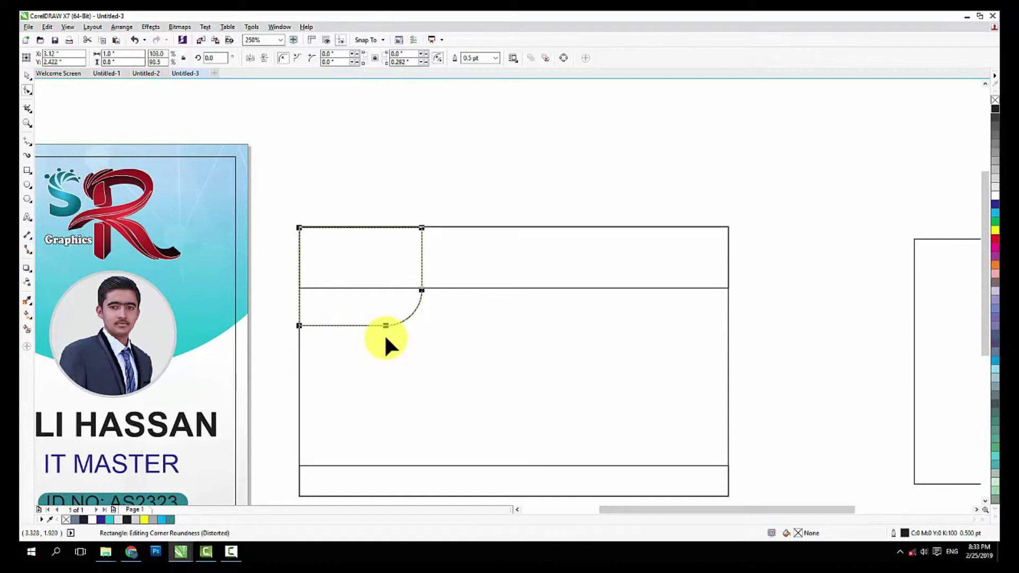
key("ctrl+z")
left_click(25, 73)
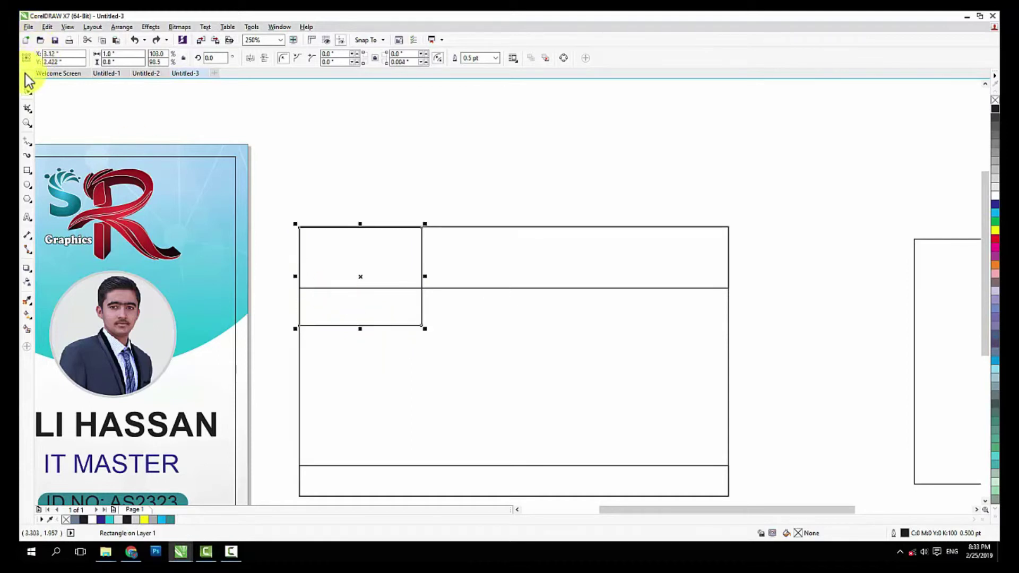
left_click(27, 88)
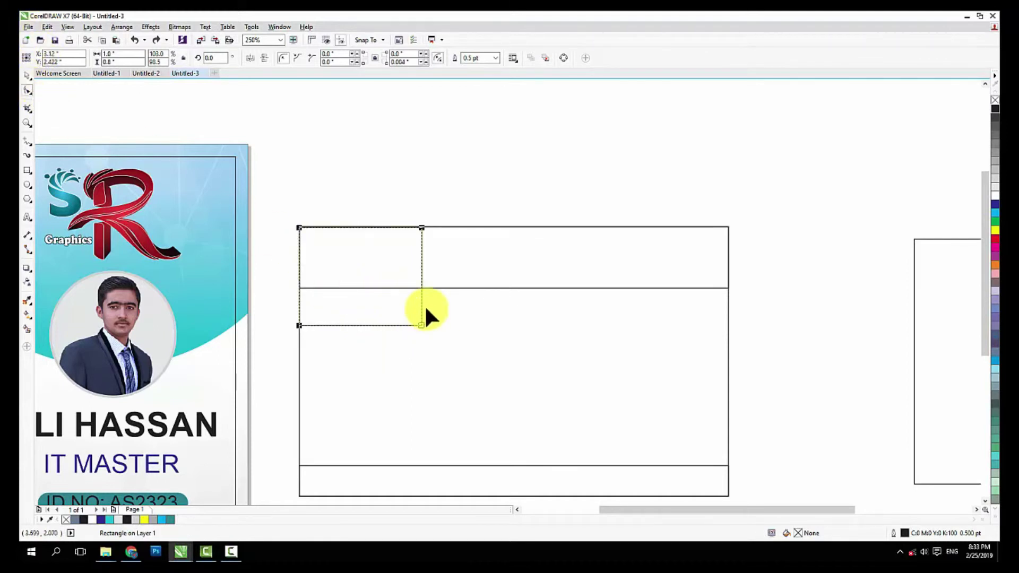
scroll(421, 325, "up", 1)
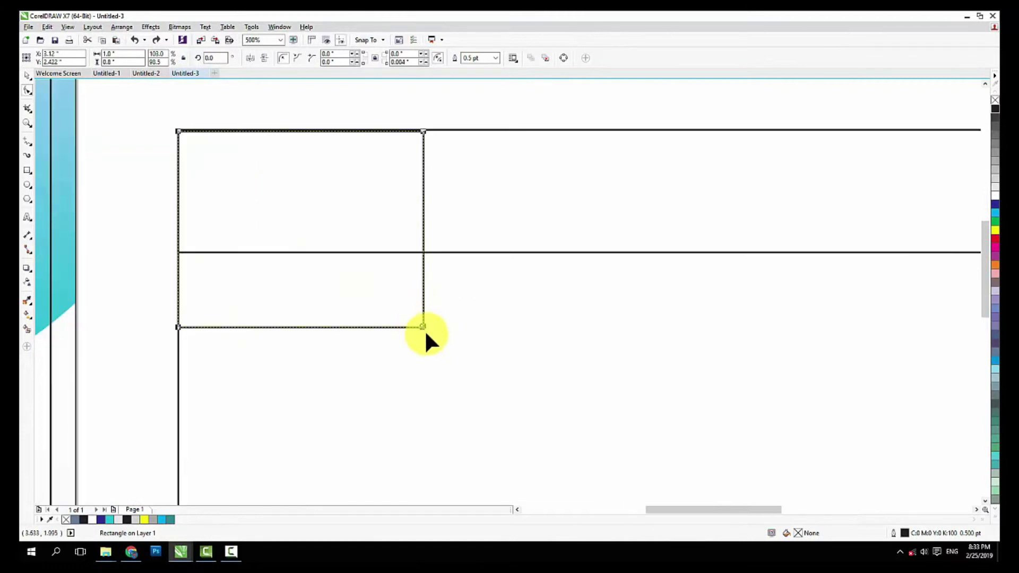
left_click_drag(424, 331, 337, 332)
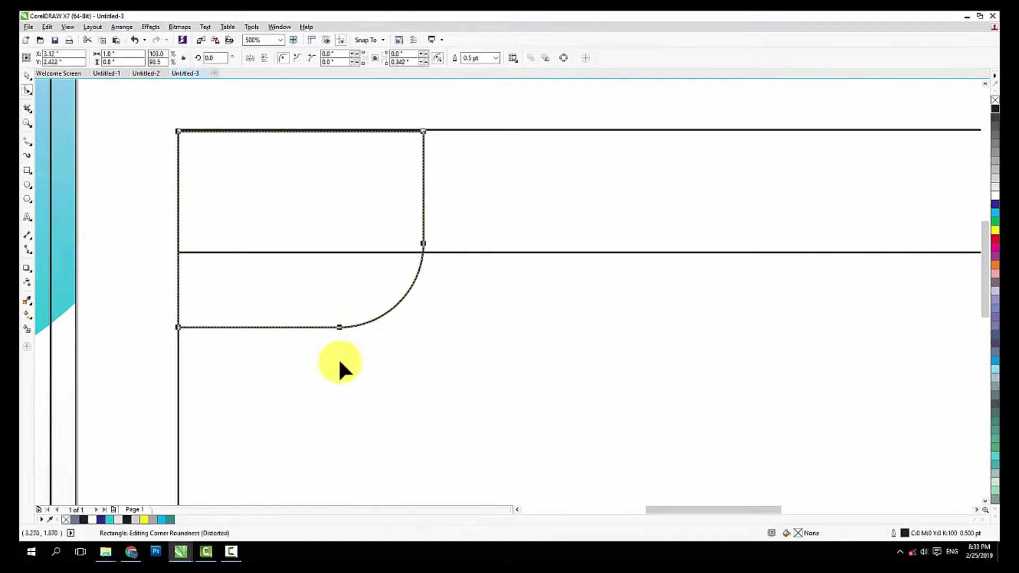
left_click(29, 76)
left_click(259, 209)
key("ctrl+z")
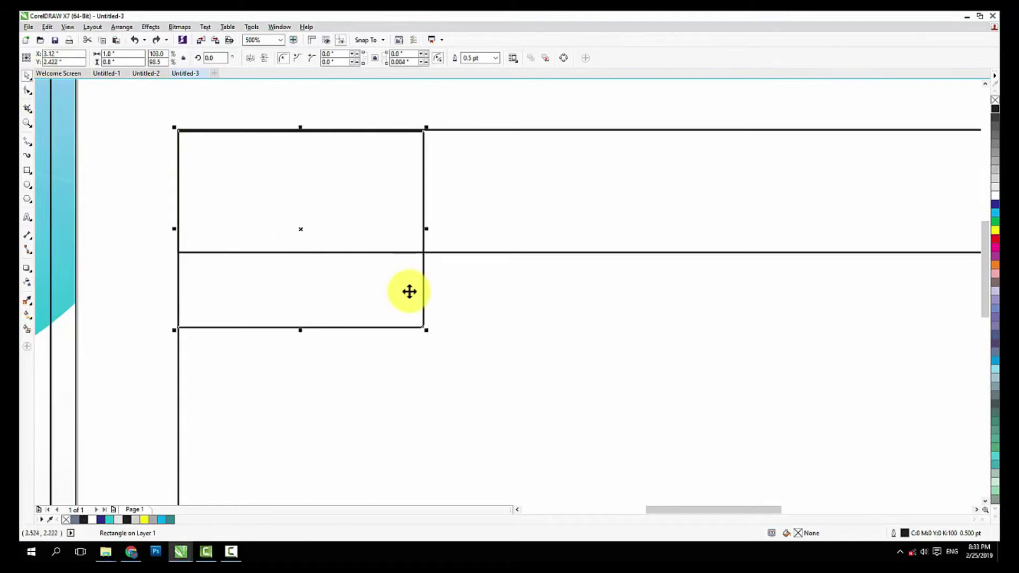
Round only the rectangle's bottom-right corner to 0.4 inch
left_click(28, 90)
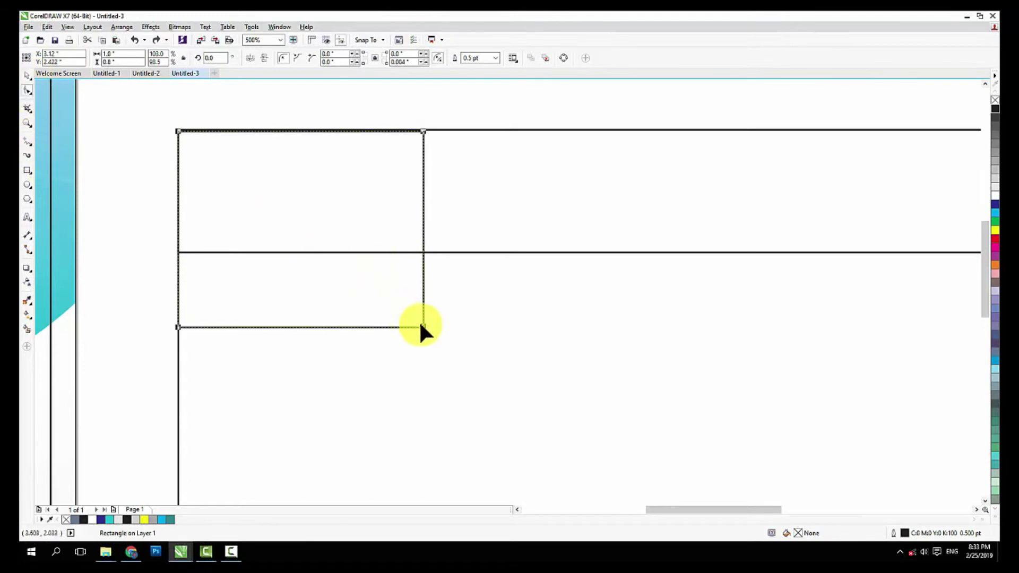
left_click_drag(421, 323, 251, 340)
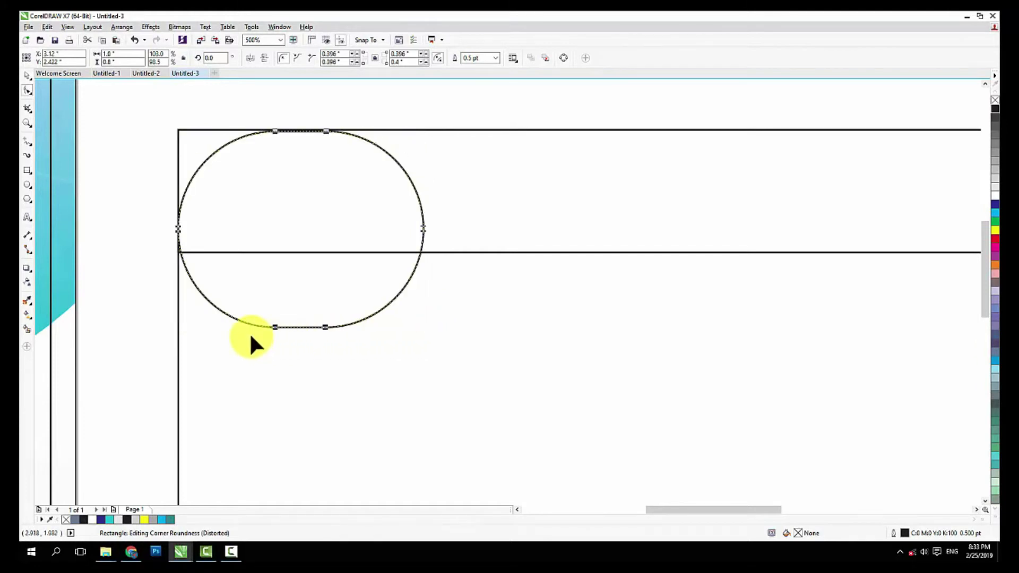
key("ctrl+z")
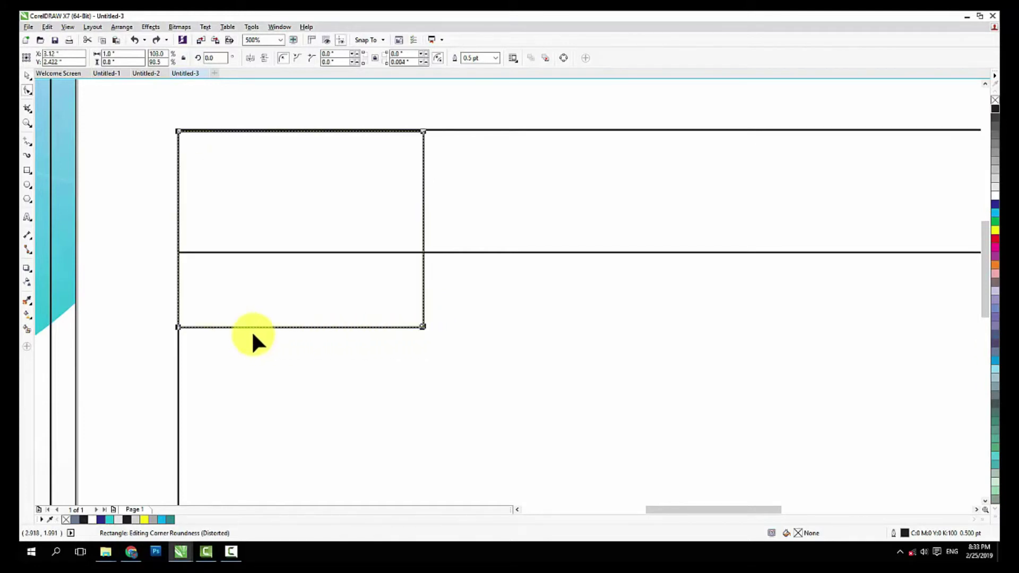
left_click_drag(422, 327, 308, 349)
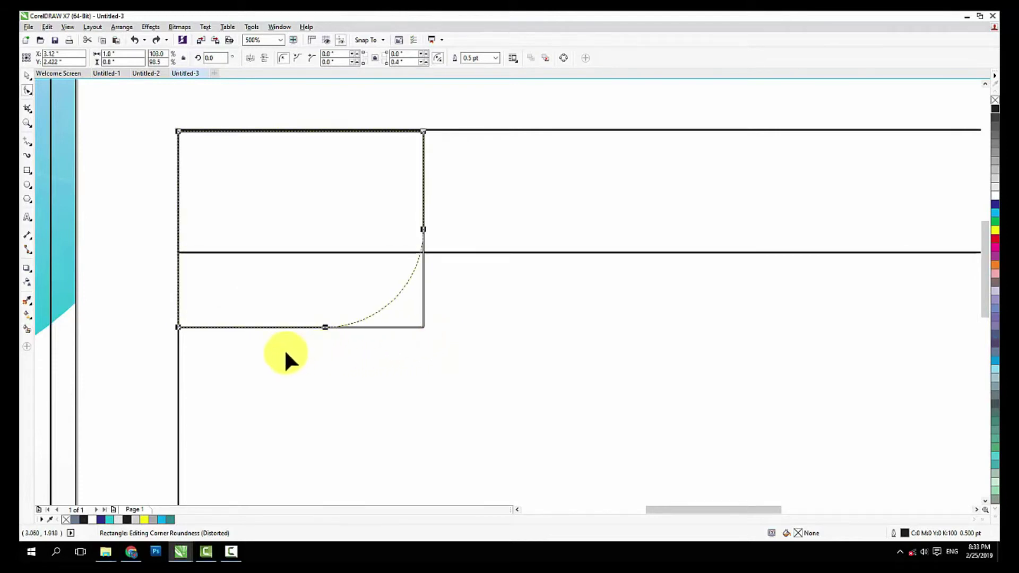
left_click(26, 76)
scroll(266, 196, "down", 2)
left_click(325, 130)
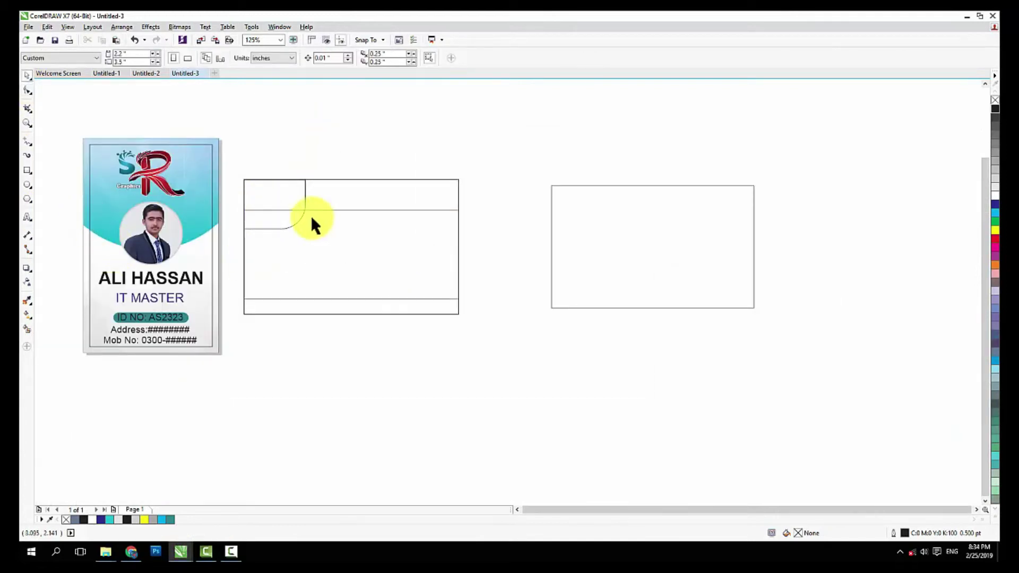
Fill the card's top strip with dark blue
scroll(290, 212, "up", 1)
left_click(379, 210)
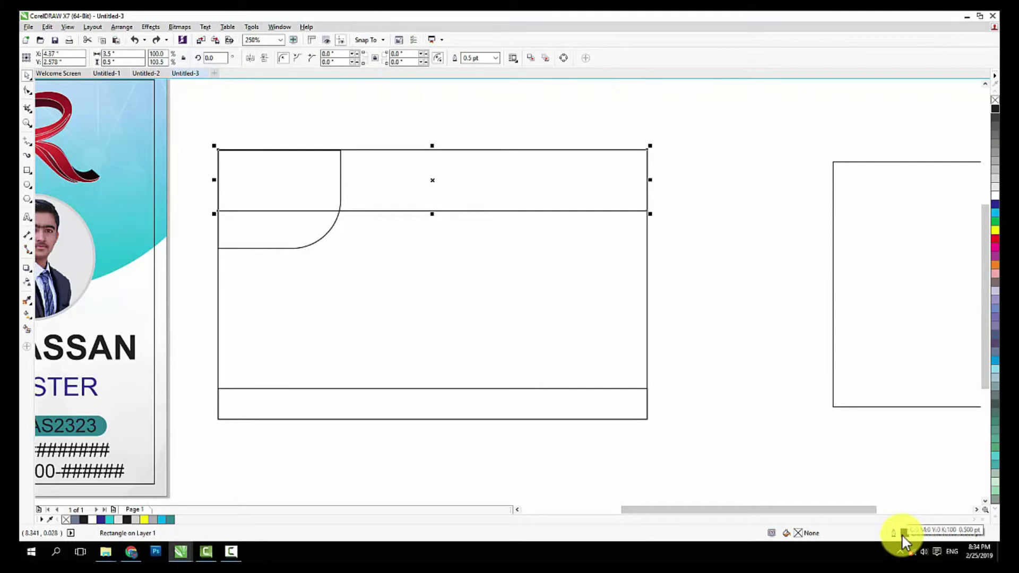
left_click(728, 377)
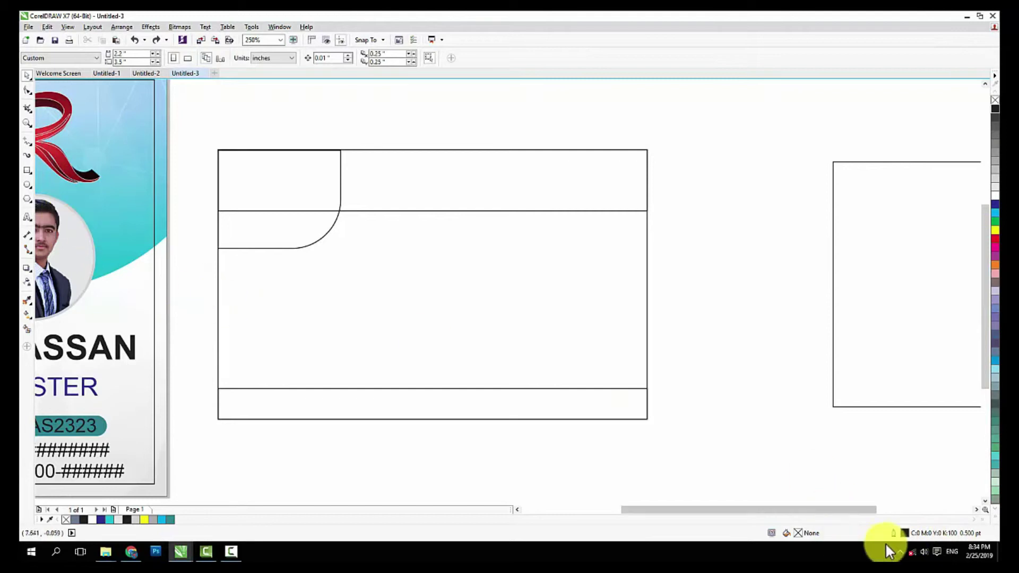
left_click(444, 207)
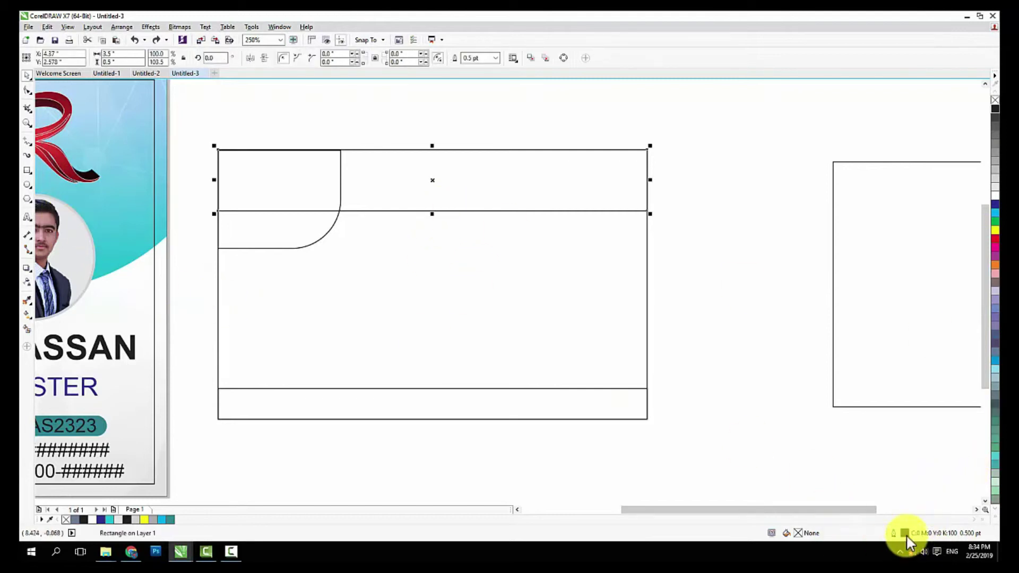
left_click(995, 205)
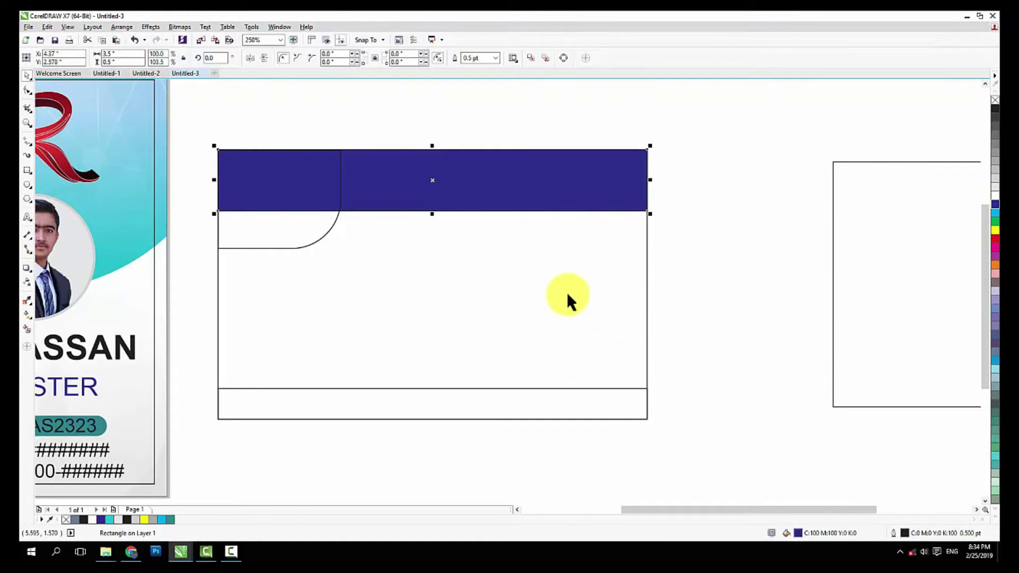
Change the strip's fill to an elliptical fountain gradient with a light blue stop
double_click(798, 533)
left_click_drag(689, 143, 538, 131)
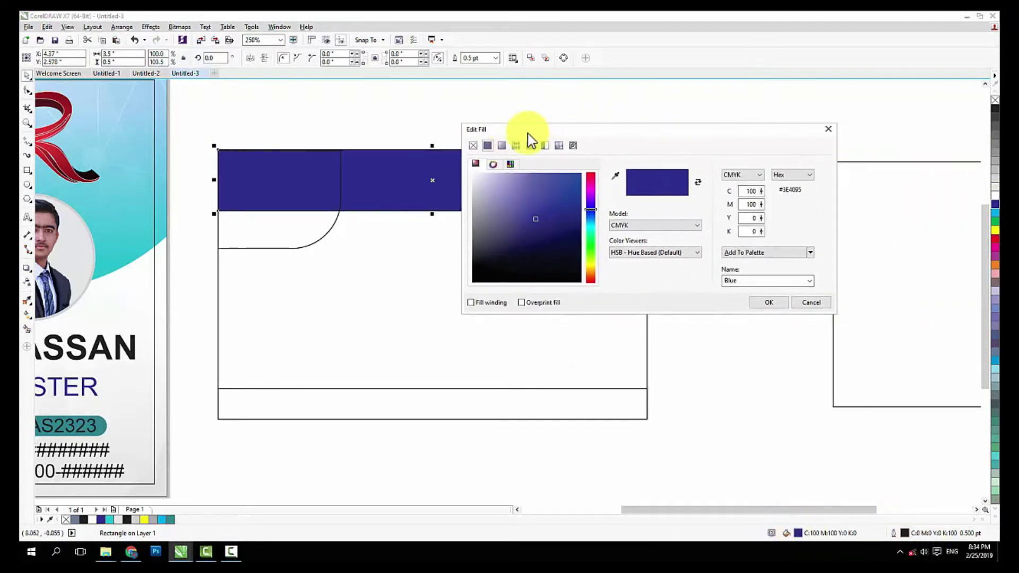
left_click(500, 147)
left_click_drag(618, 132, 749, 123)
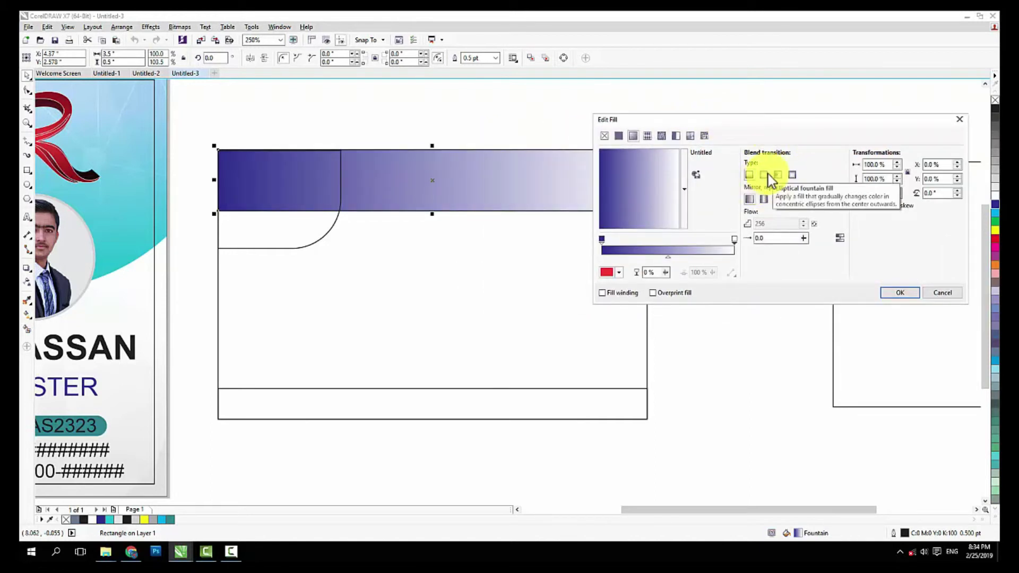
left_click(768, 174)
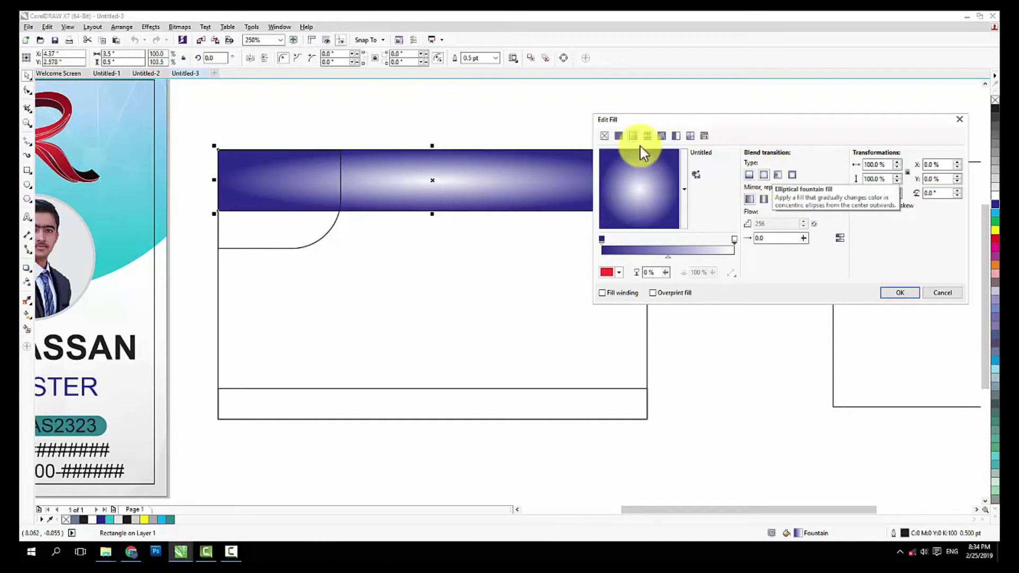
left_click(617, 273)
left_click(670, 342)
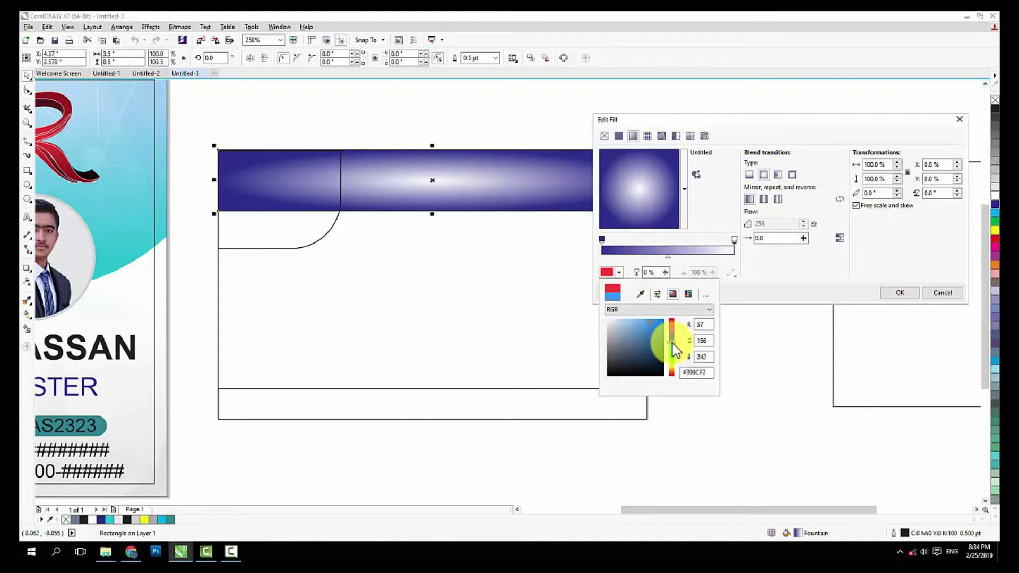
left_click(655, 332)
left_click_drag(656, 332, 654, 321)
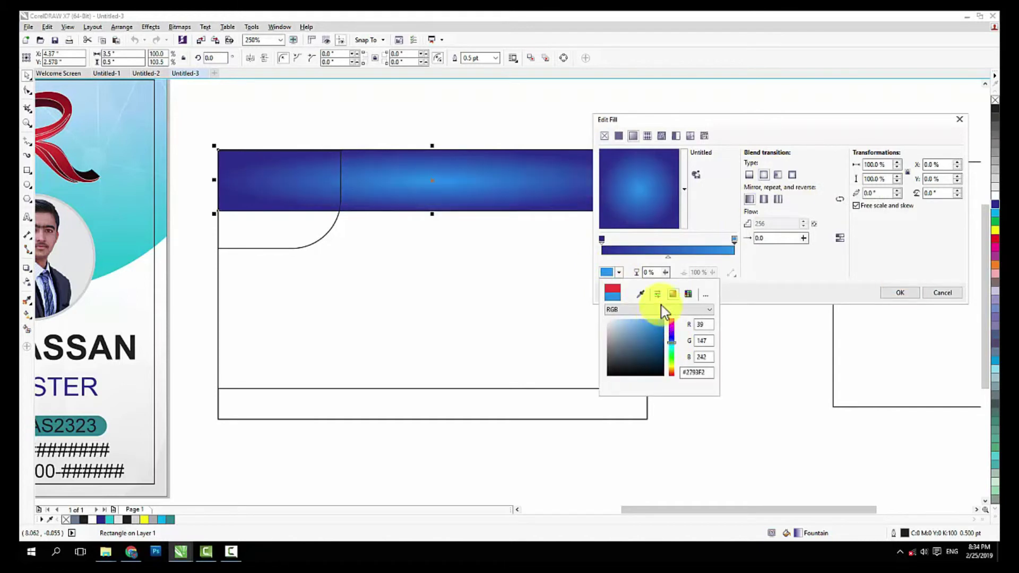
left_click(728, 240)
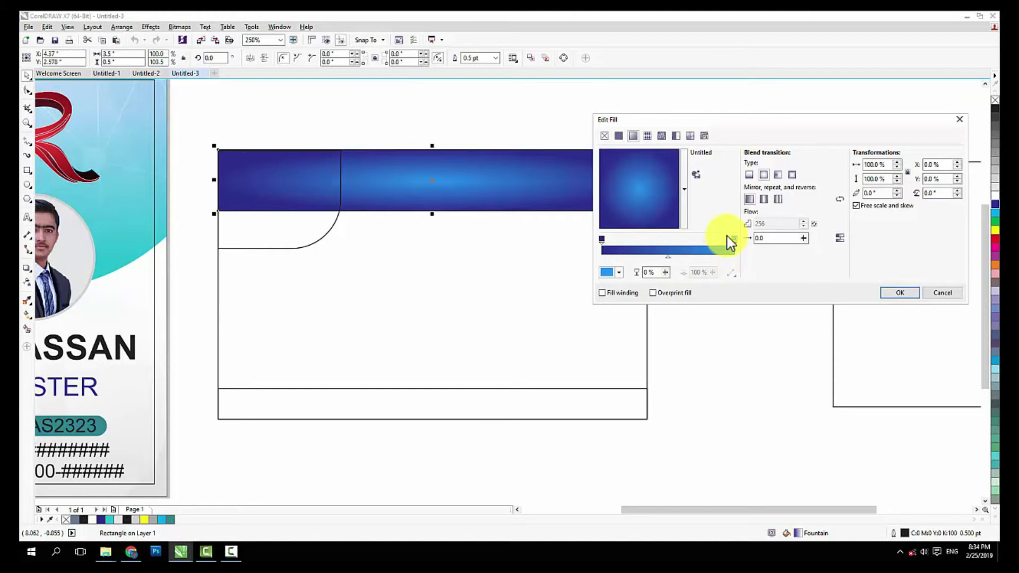
left_click(899, 294)
left_click(310, 233)
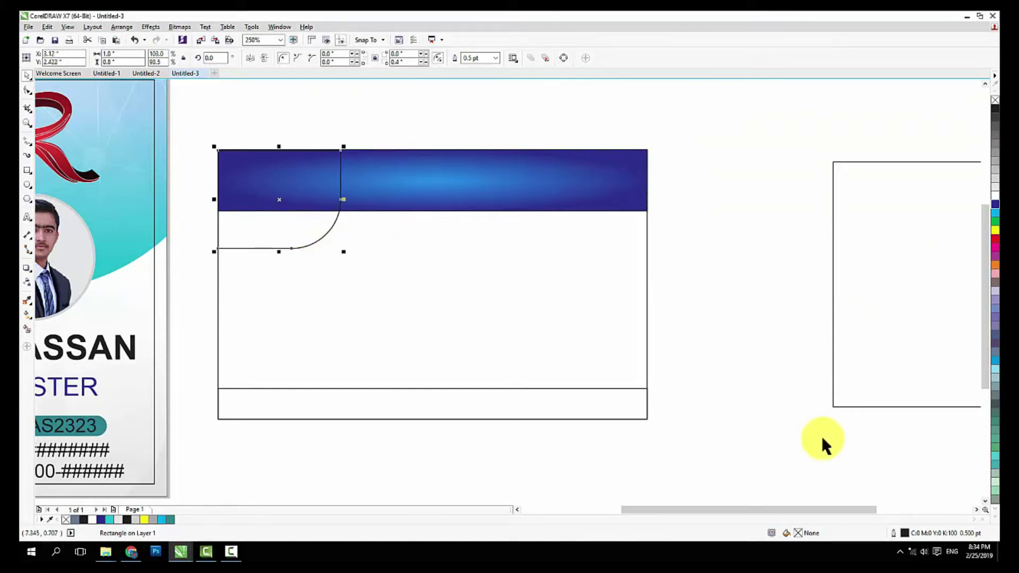
Fill the rounded corner shape white, remove its outline, and pull a drop shadow from it
double_click(797, 534)
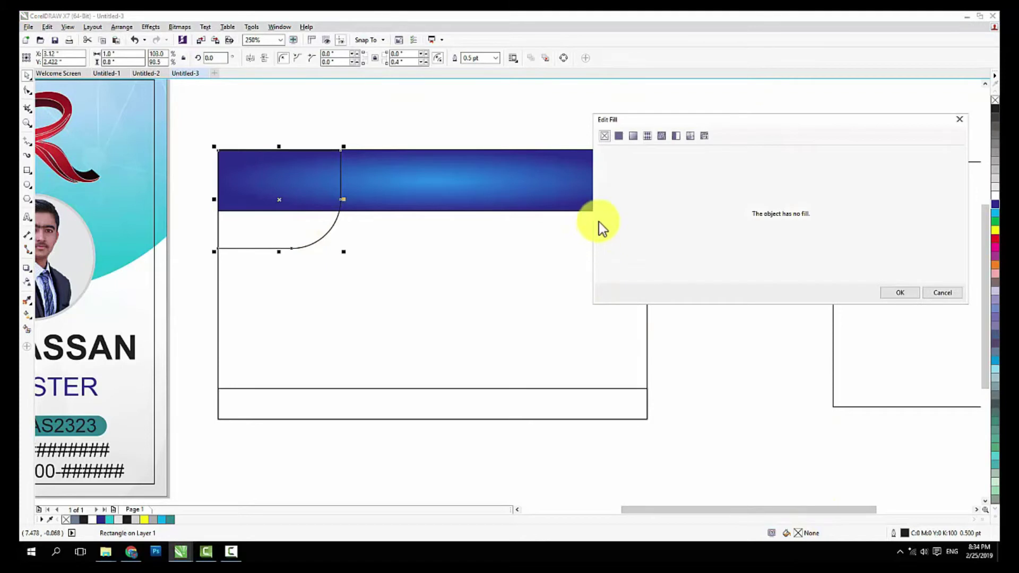
left_click(940, 292)
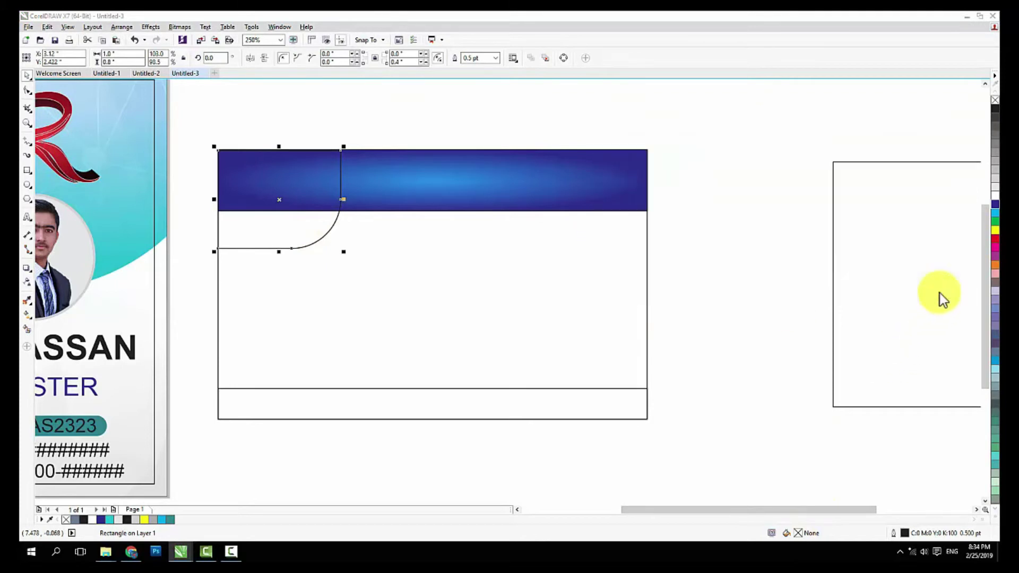
left_click(993, 193)
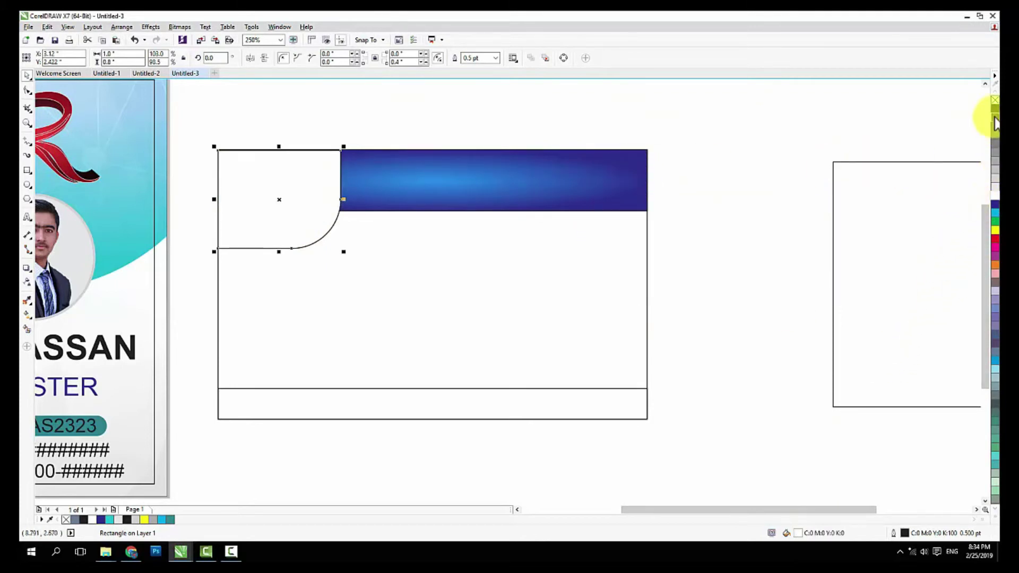
right_click(994, 100)
left_click(782, 148)
left_click(314, 206)
left_click_drag(271, 189, 325, 200)
key("ctrl+z")
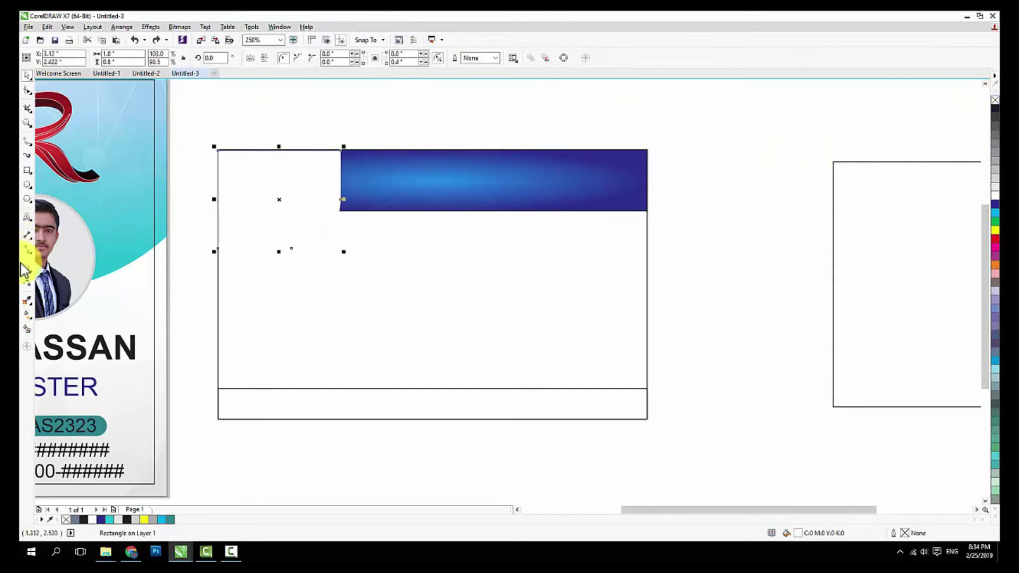
left_click(24, 265)
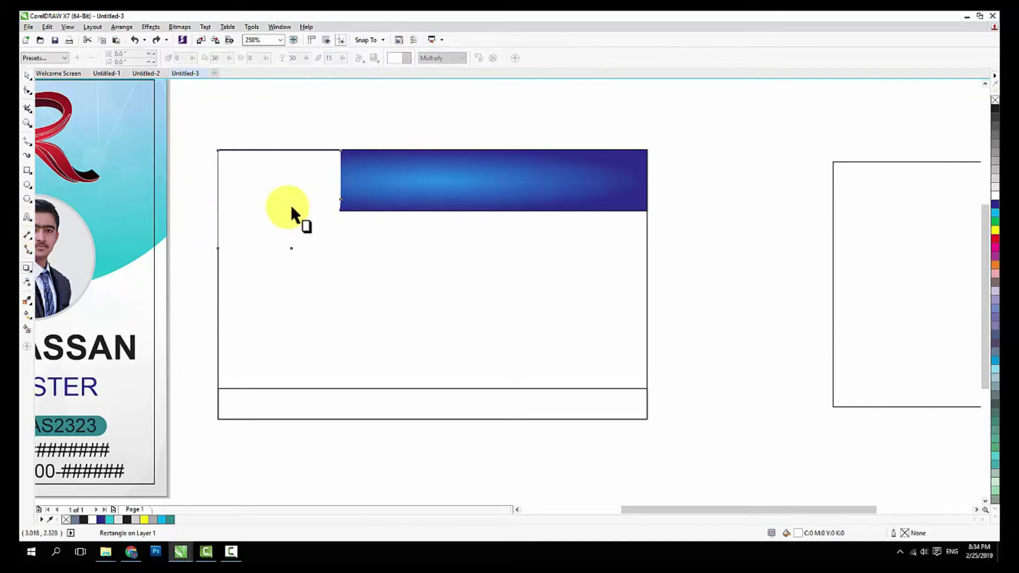
left_click_drag(294, 205, 349, 242)
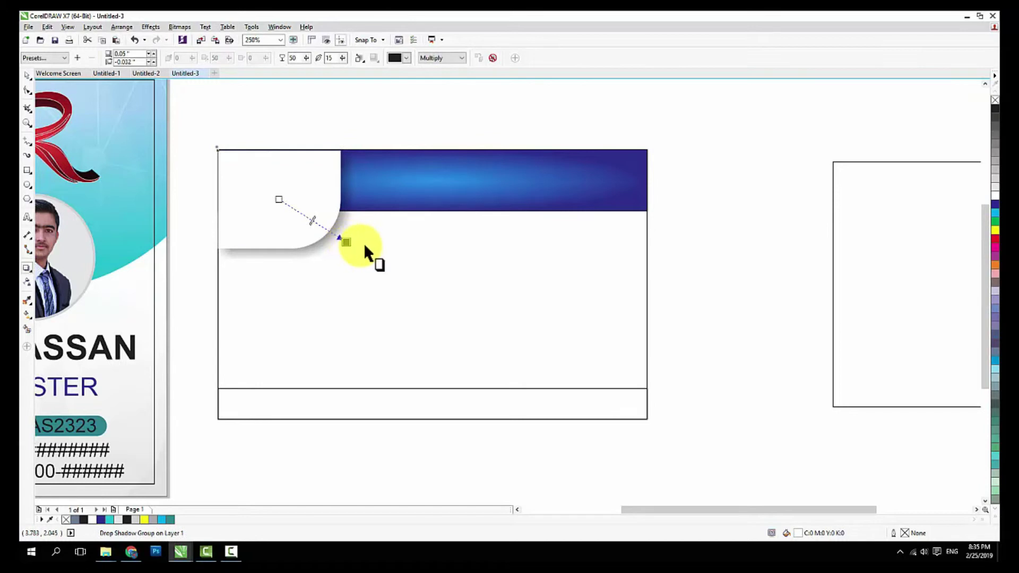
Set the shadow to black with Outside direction, feathering 4 and opacity about 28
left_click(399, 60)
left_click(392, 70)
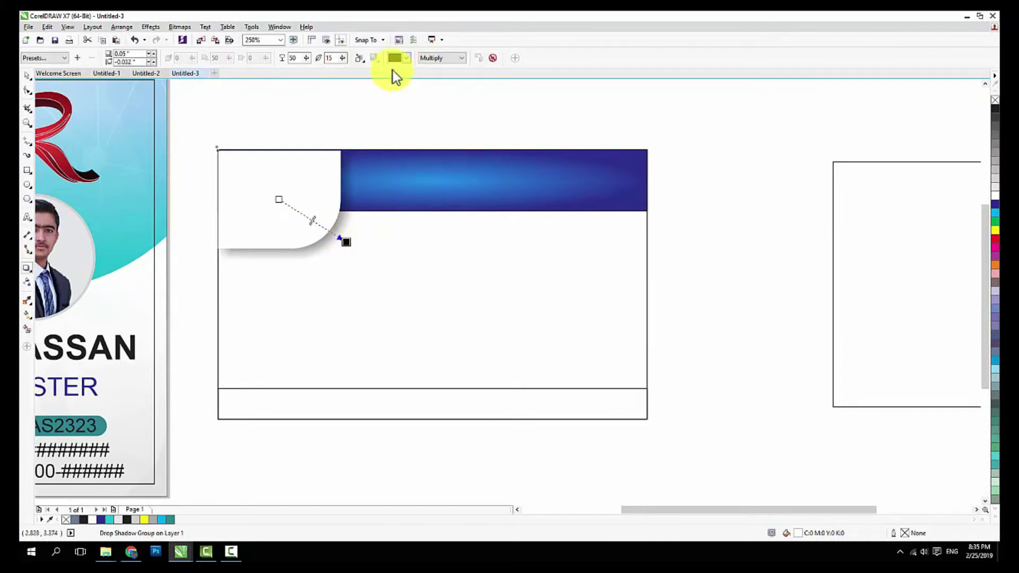
left_click(359, 58)
left_click(377, 93)
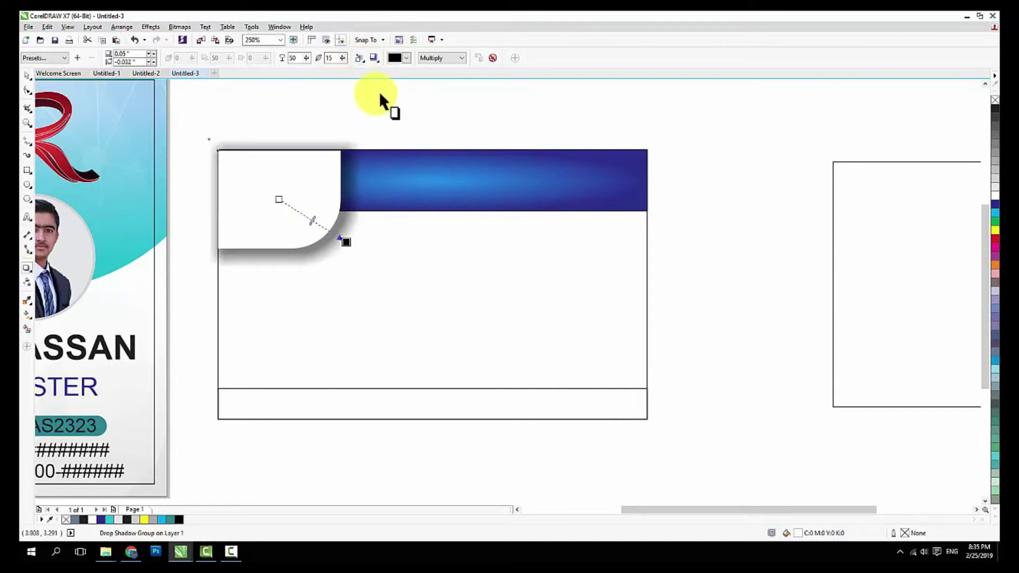
left_click_drag(343, 58, 339, 72)
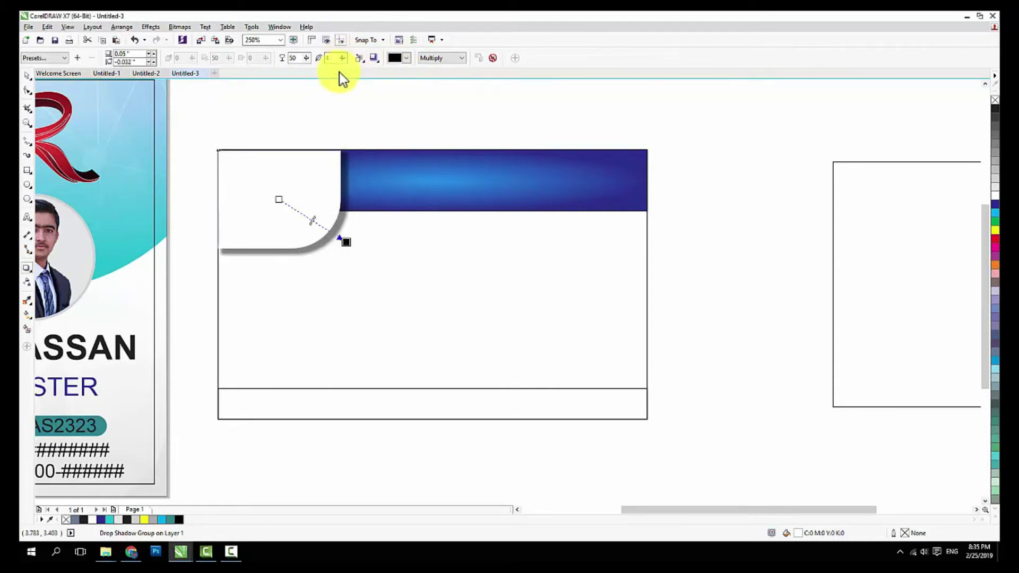
left_click_drag(309, 221, 297, 211)
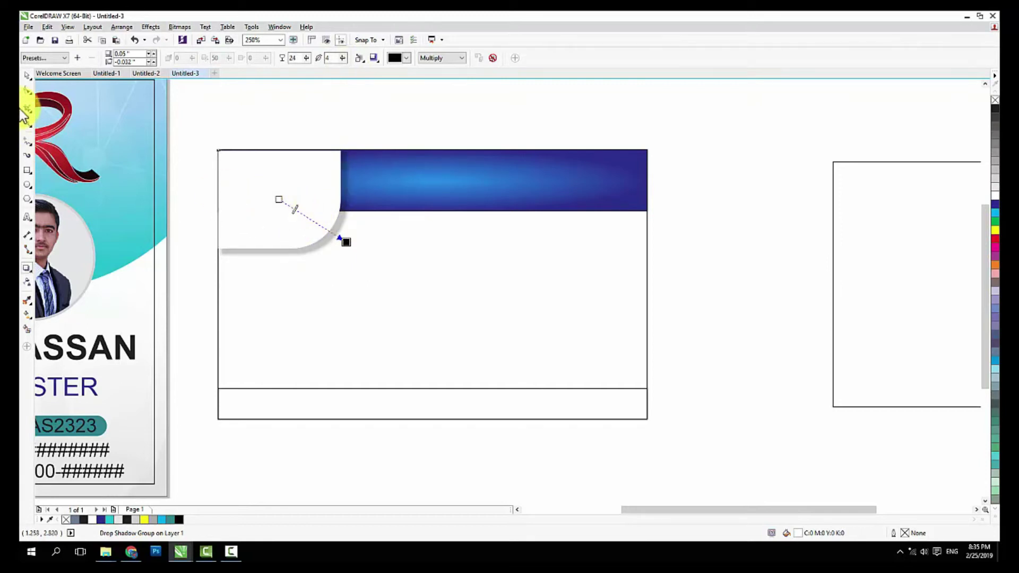
left_click(27, 75)
left_click(333, 231)
scroll(333, 232, "down", 2)
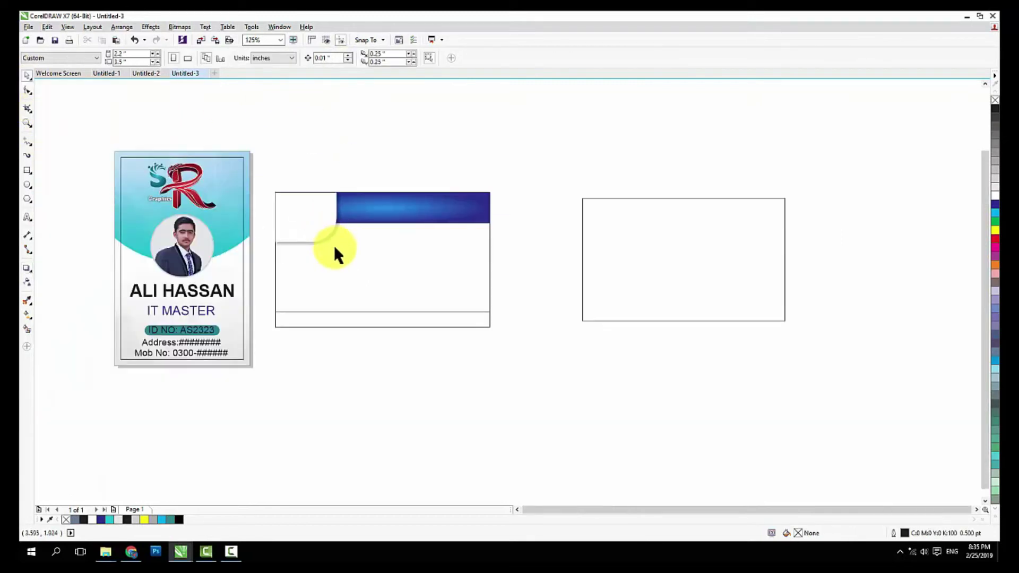
Drop a copy of the blue top banner at the bottom of the card
scroll(333, 246, "up", 2)
left_click(431, 390)
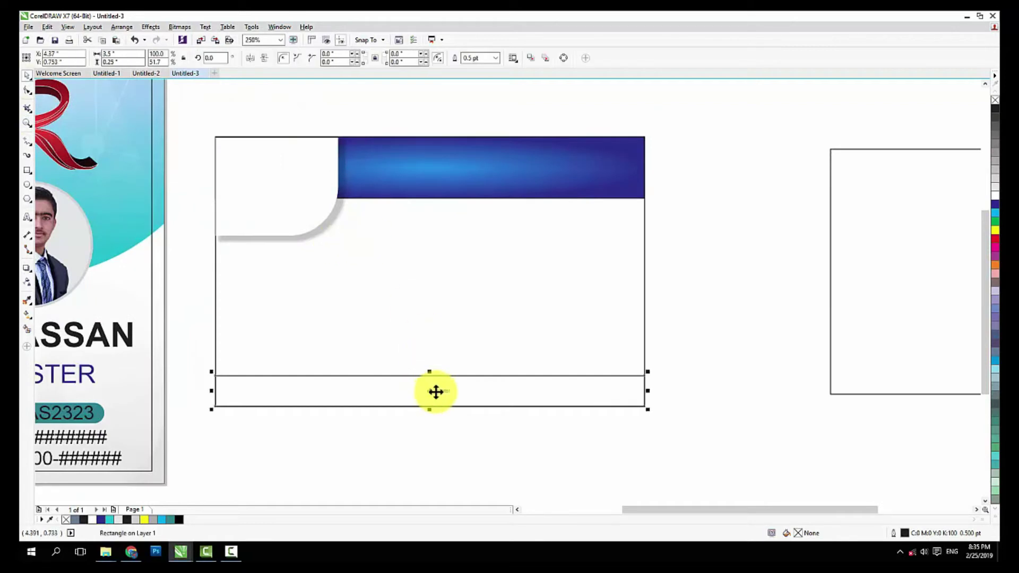
left_click(573, 301)
left_click_drag(483, 168, 479, 377)
right_click(480, 377)
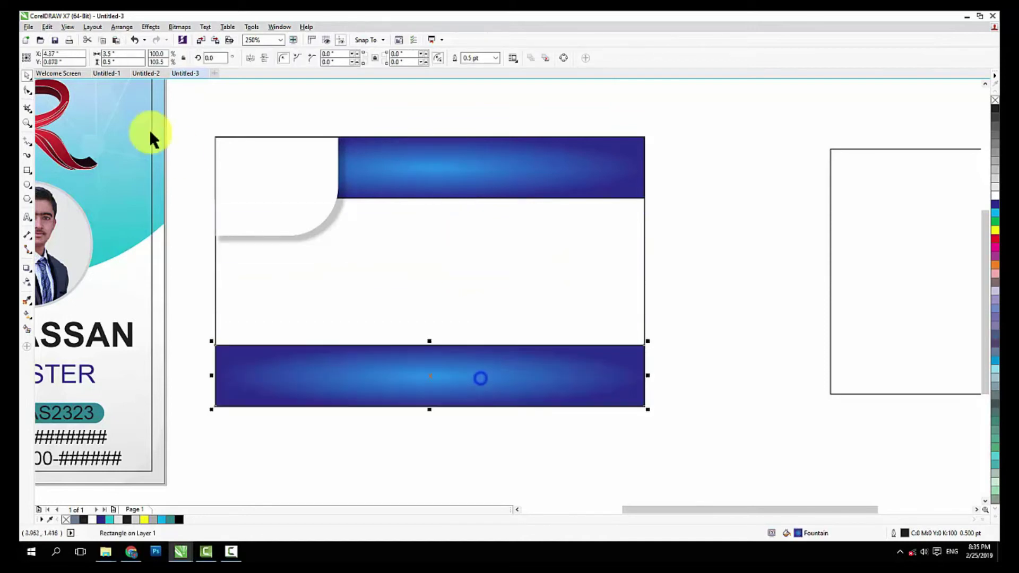
Set the copied bar's height to 0.25 inch and move it flush with the card's bottom edge
left_click(122, 62)
type(".25")
key("Return")
left_click_drag(470, 383, 455, 389)
left_click(529, 312, "shift")
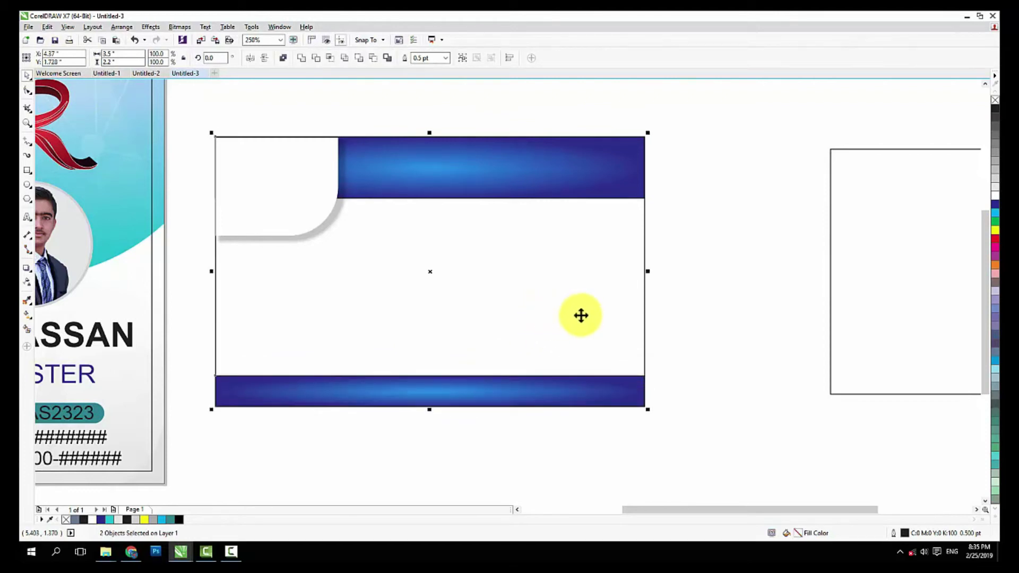
key("Escape")
scroll(441, 333, "down", 2)
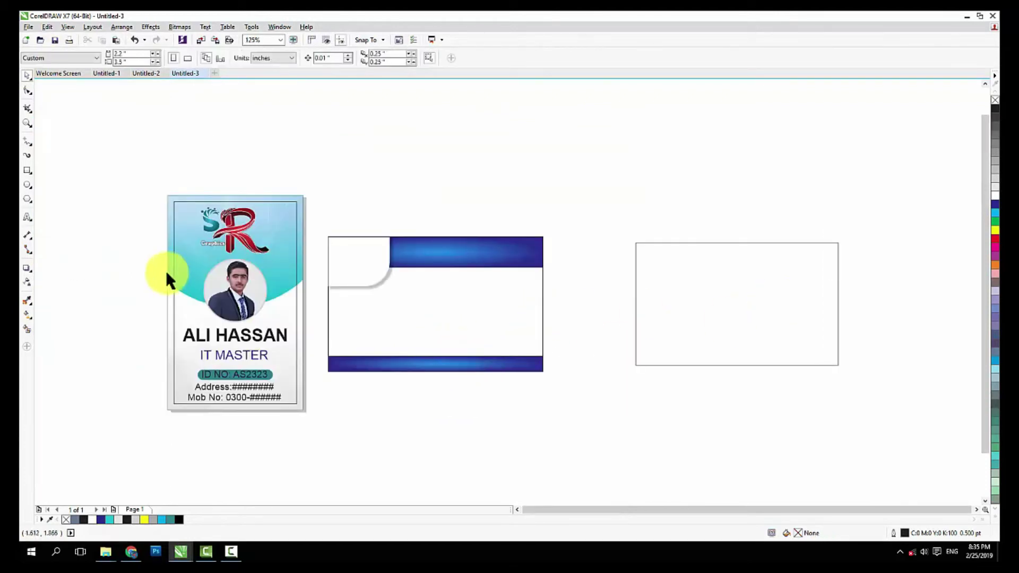
left_click(26, 172)
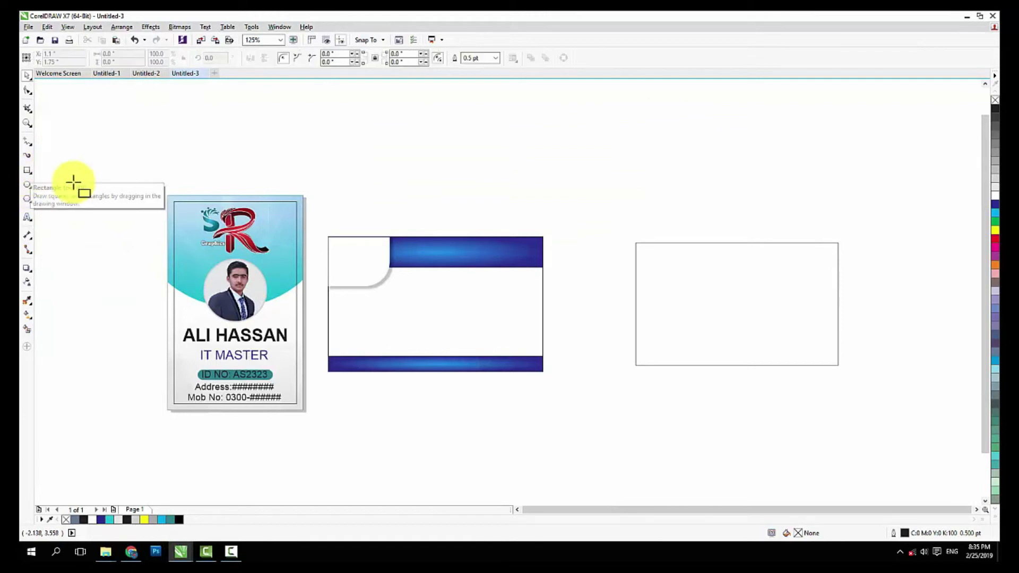
Draw a rectangle on the card's right side sized 1 by 1.1 inches
scroll(484, 302, "up", 2)
left_click_drag(460, 261, 577, 388)
left_click(123, 54)
type("1")
key("Tab")
key("Return")
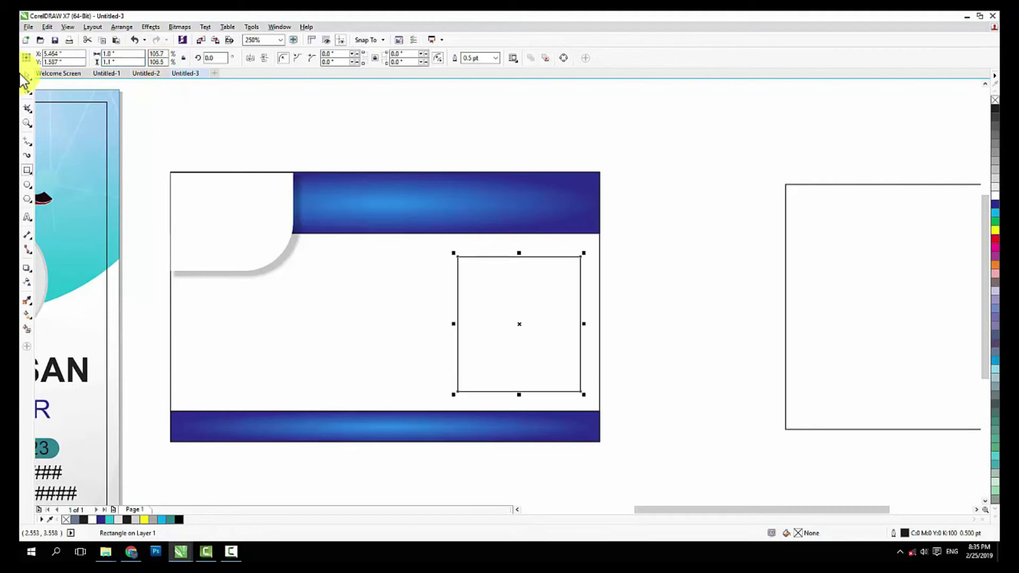
Nudge the rectangle right and give it subtly rounded corners with the Shape tool
left_click(25, 75)
left_click(543, 314)
left_click_drag(461, 293, 464, 293)
left_click(27, 91)
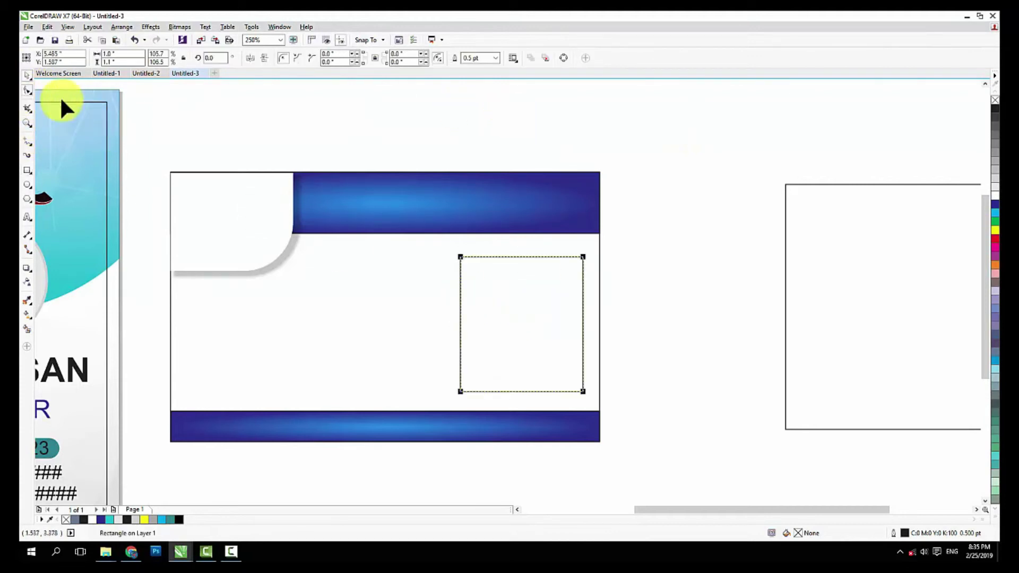
left_click_drag(460, 255, 477, 270)
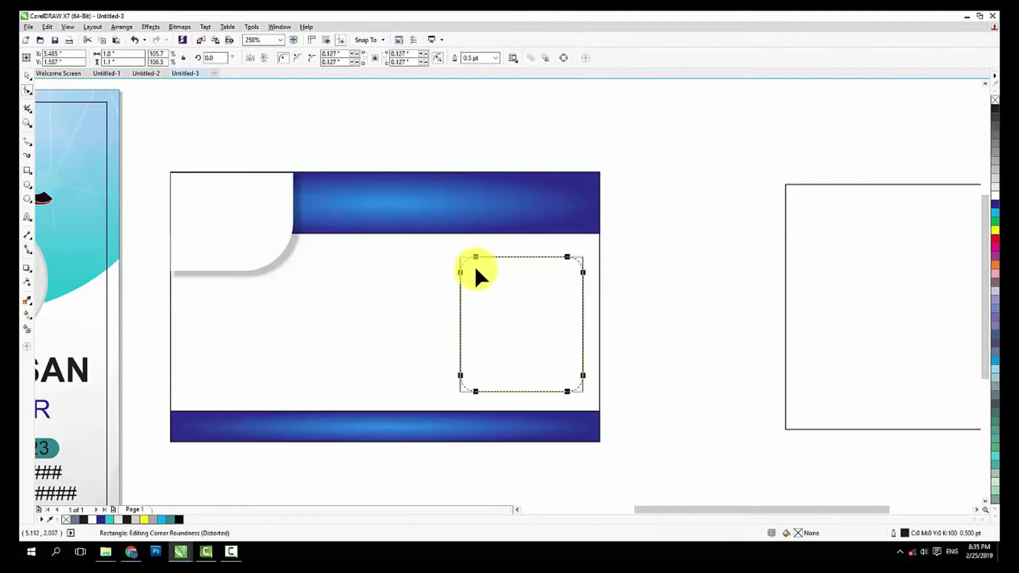
left_click_drag(460, 270, 464, 261)
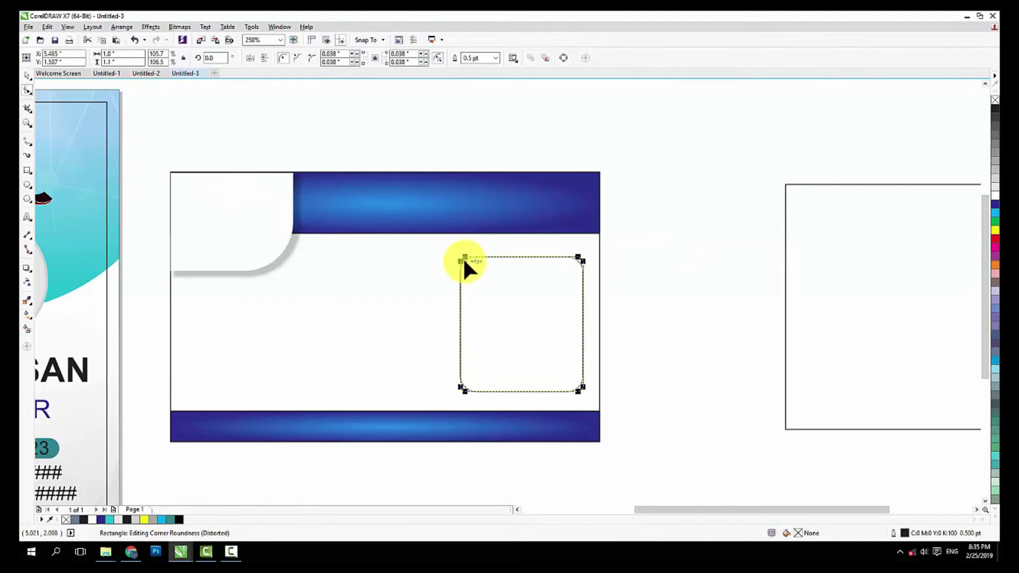
left_click(27, 76)
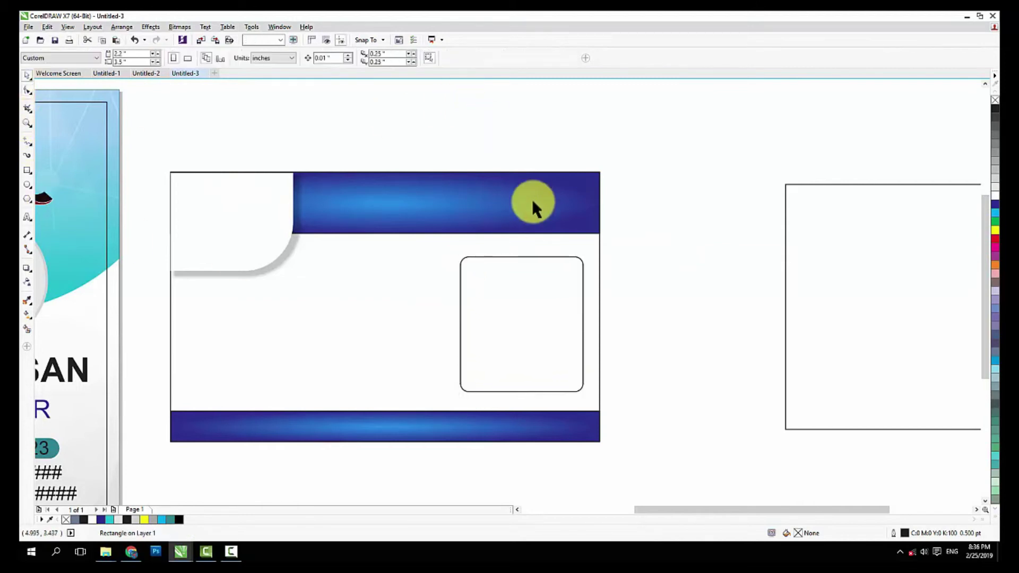
Copy the SR logo into the landscape card's white corner and shrink it to about 0.84 by 0.56 inches
scroll(531, 199, "down", 2)
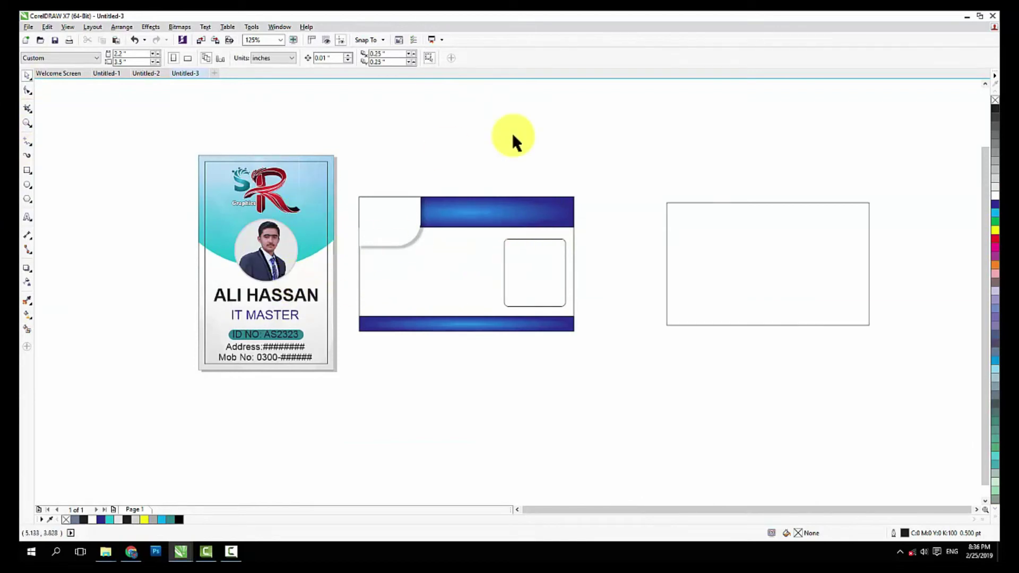
scroll(471, 170, "up", 2)
scroll(458, 177, "down", 2)
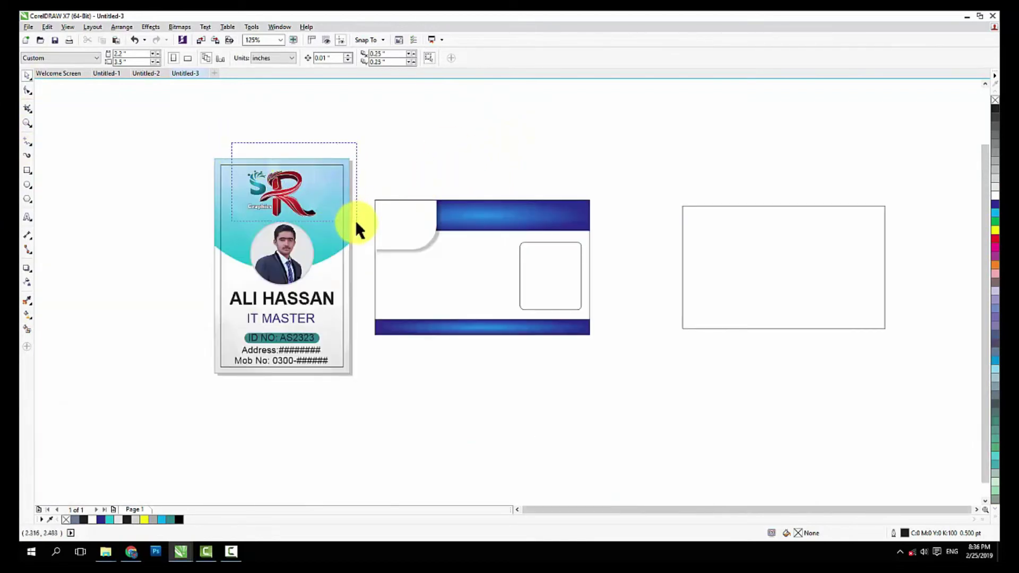
left_click_drag(356, 221, 356, 221)
left_click_drag(272, 194, 405, 228)
scroll(406, 227, "up", 2)
left_click_drag(450, 268, 444, 262)
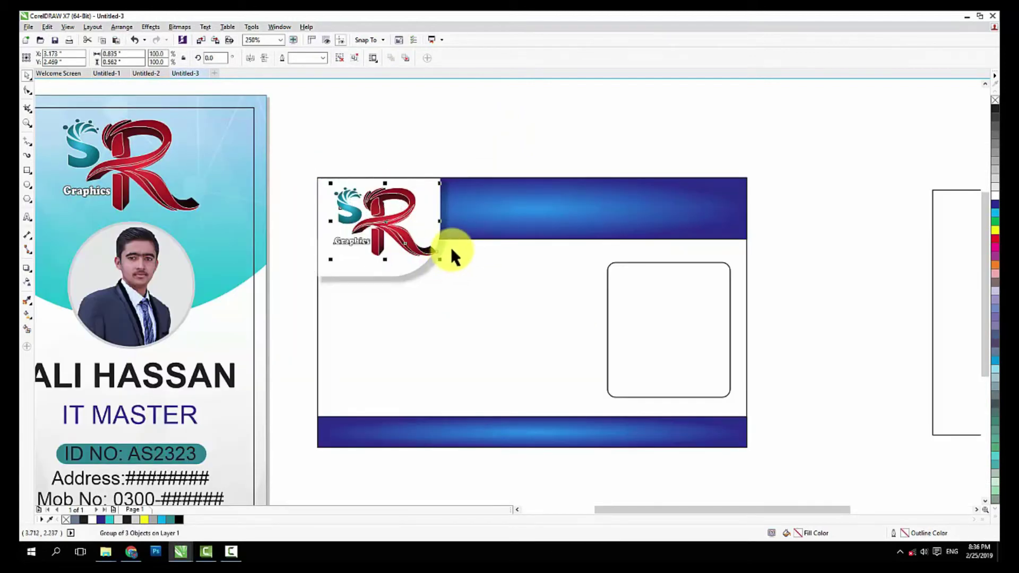
left_click(459, 139)
Type the title 'SR Graphics' in the blue top bar
left_click(28, 218)
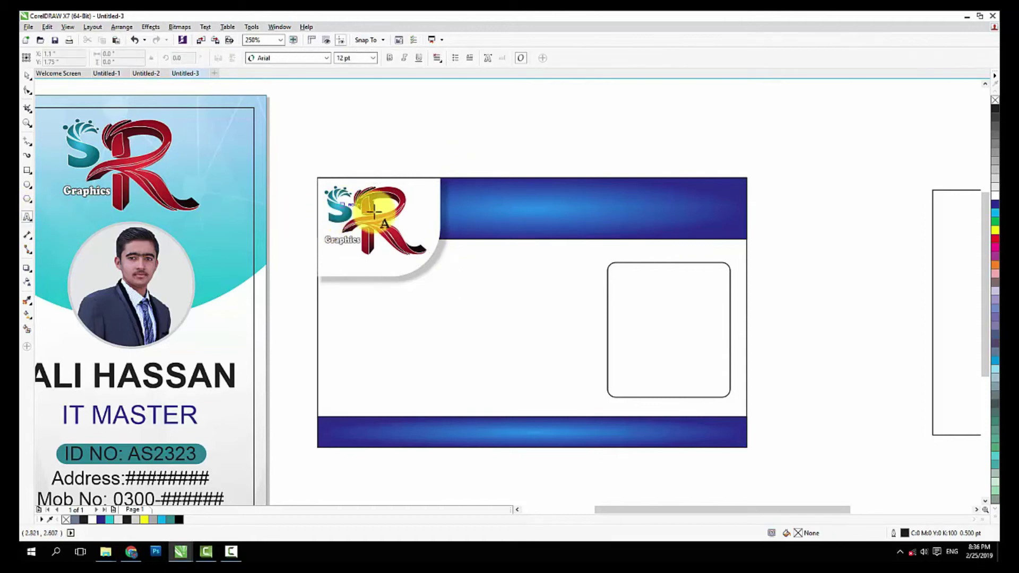
scroll(527, 200, "up", 2)
left_click(441, 215)
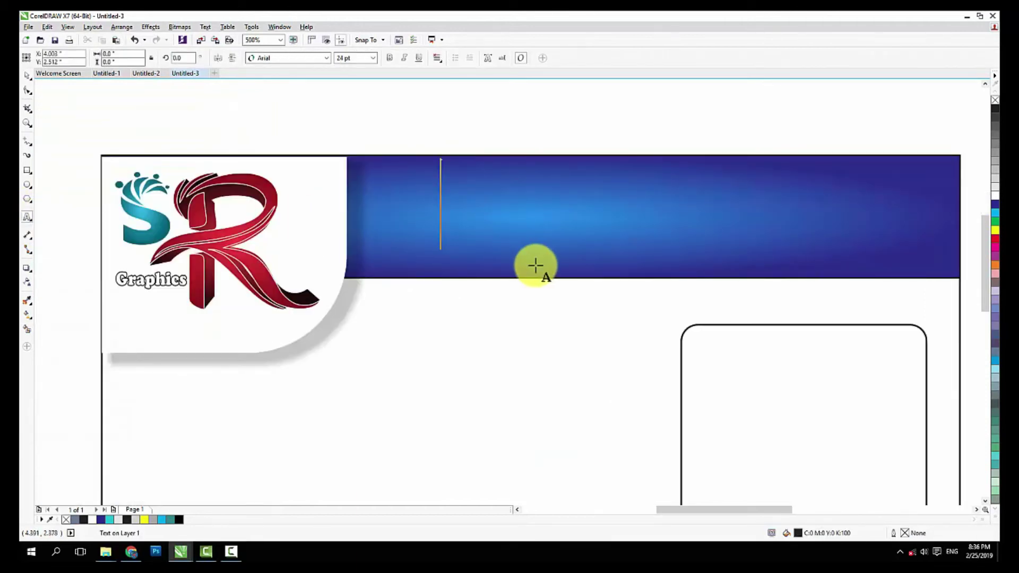
type("SR")
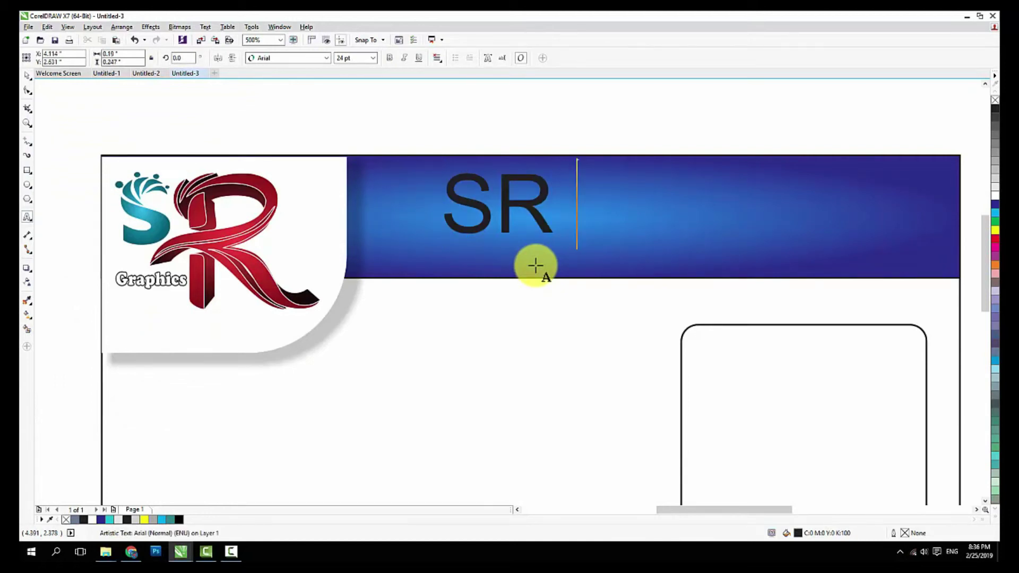
type(" Gra")
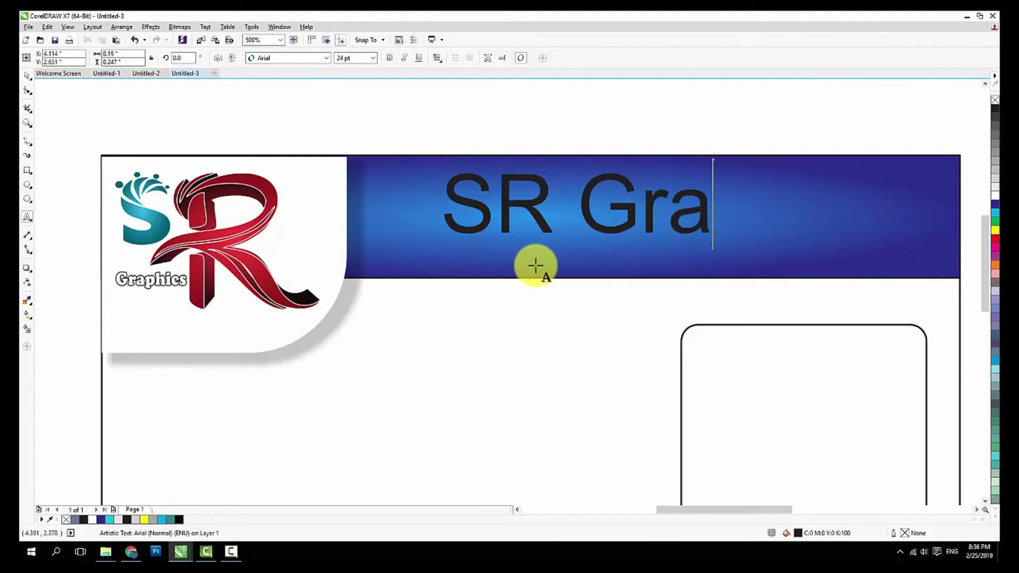
type("phoi")
key("BackSpace")
type("ics")
key("BackSpace")
key("BackSpace")
key("BackSpace")
type("i")
key("BackSpace")
key("BackSpace")
type("ics")
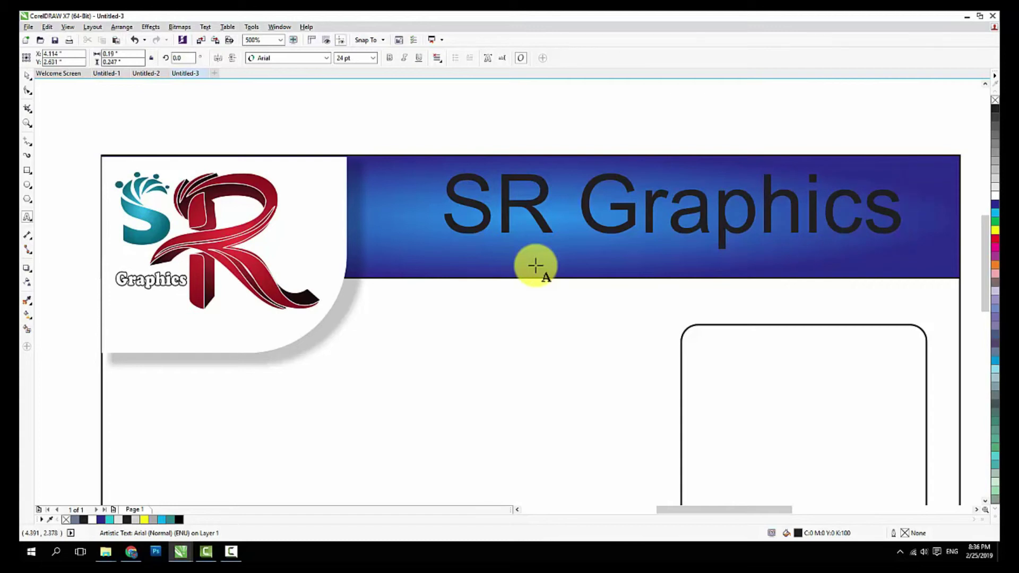
Set the title in the Ataxia BRK font and scale it to about 32 pt
left_click(27, 75)
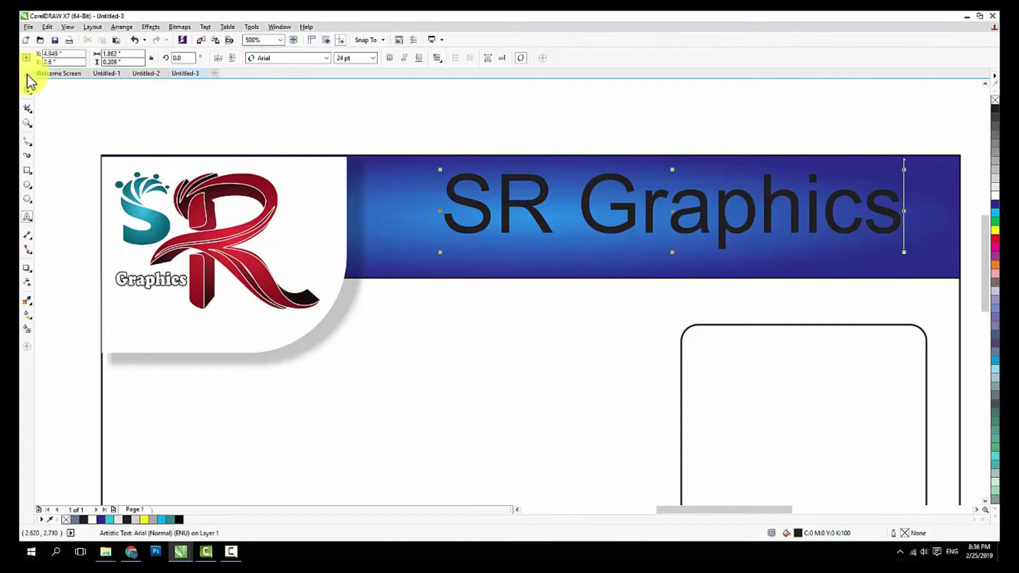
left_click(328, 58)
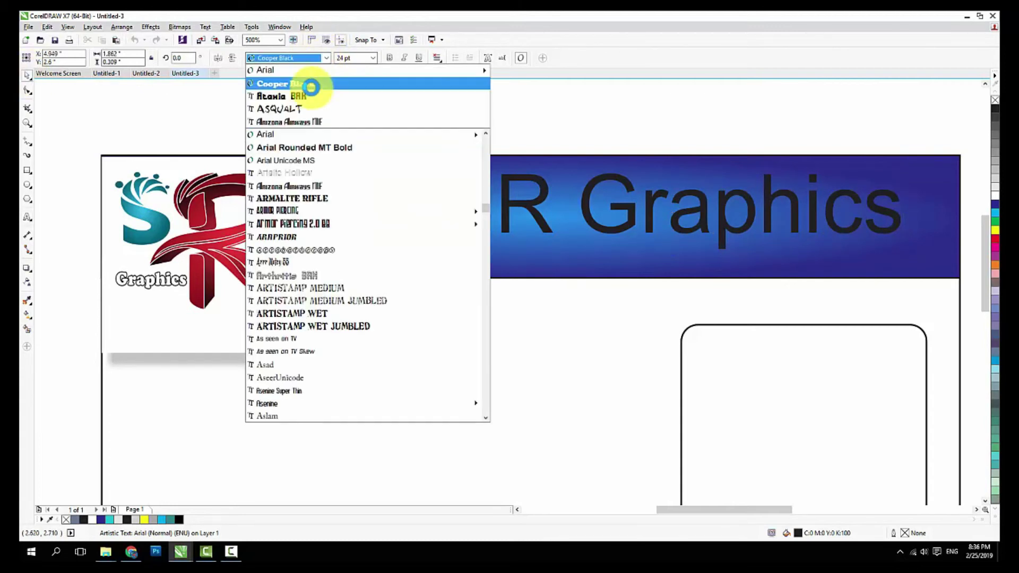
left_click(310, 96)
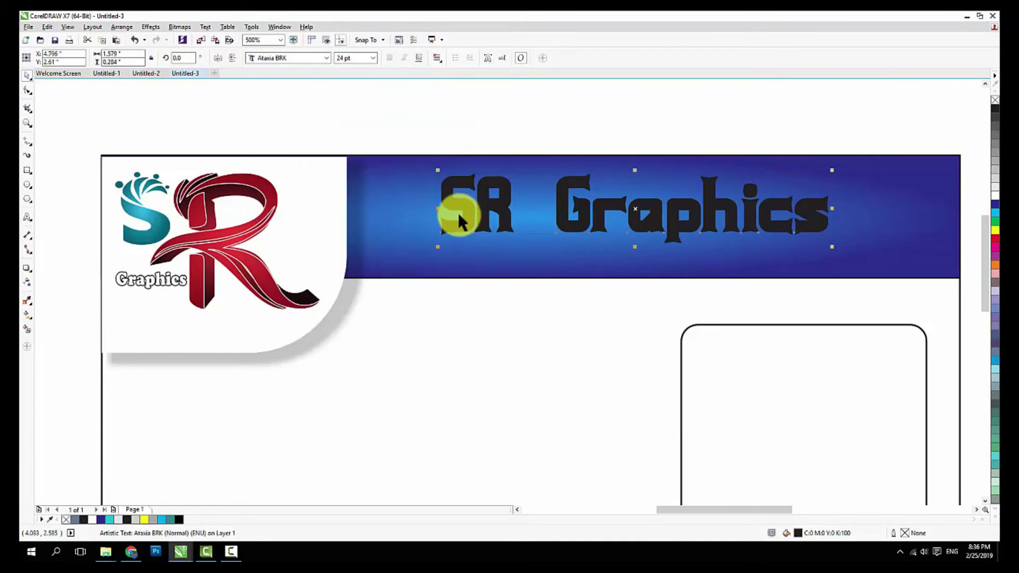
scroll(457, 212, "down", 2)
left_click_drag(657, 193, 677, 191)
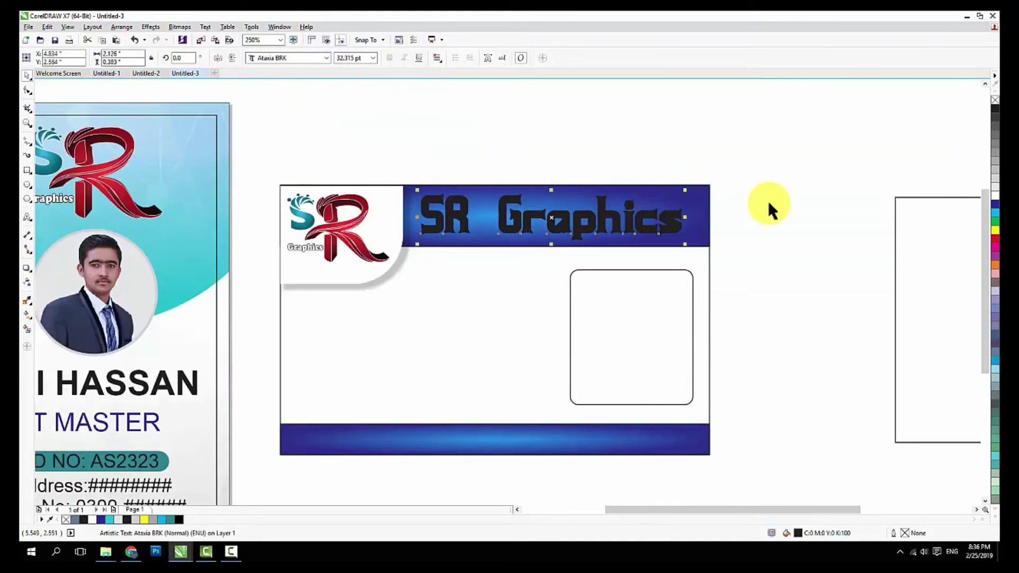
Make the title white Cooper Black, shrink it, and move it into the blue banner
left_click(995, 195)
left_click(746, 205)
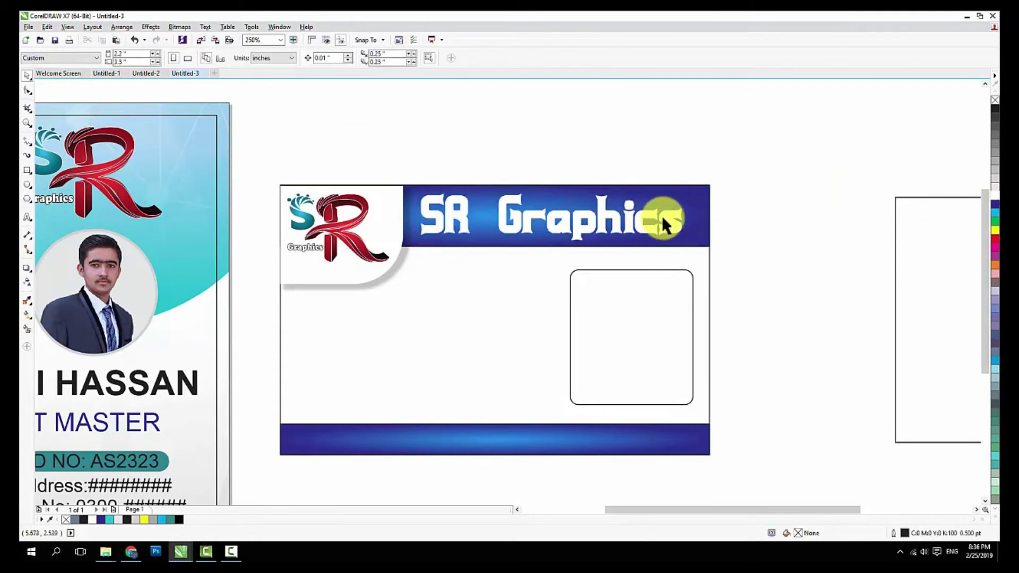
scroll(664, 223, "up", 2)
left_click(622, 237)
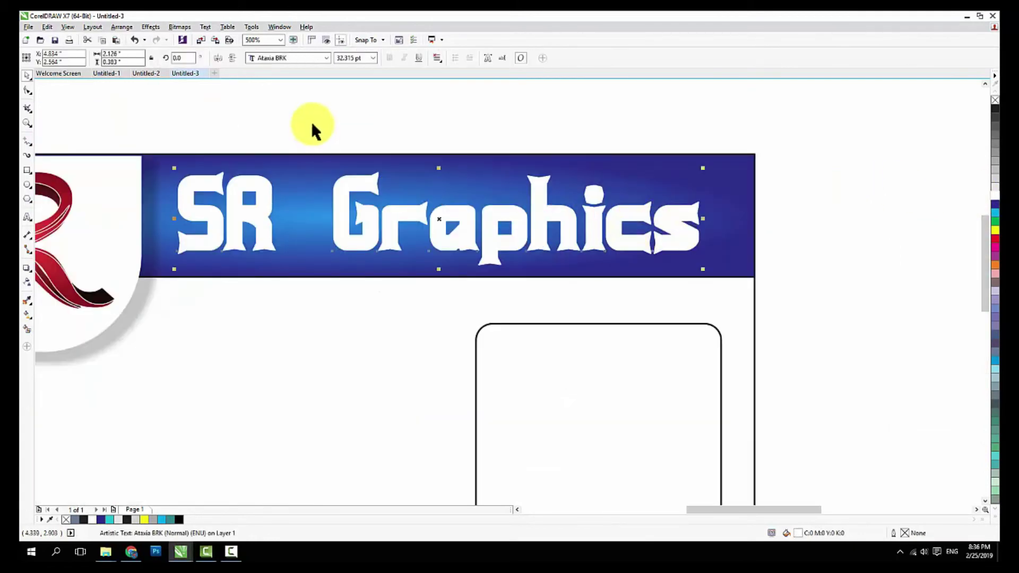
left_click(323, 61)
left_click(316, 94)
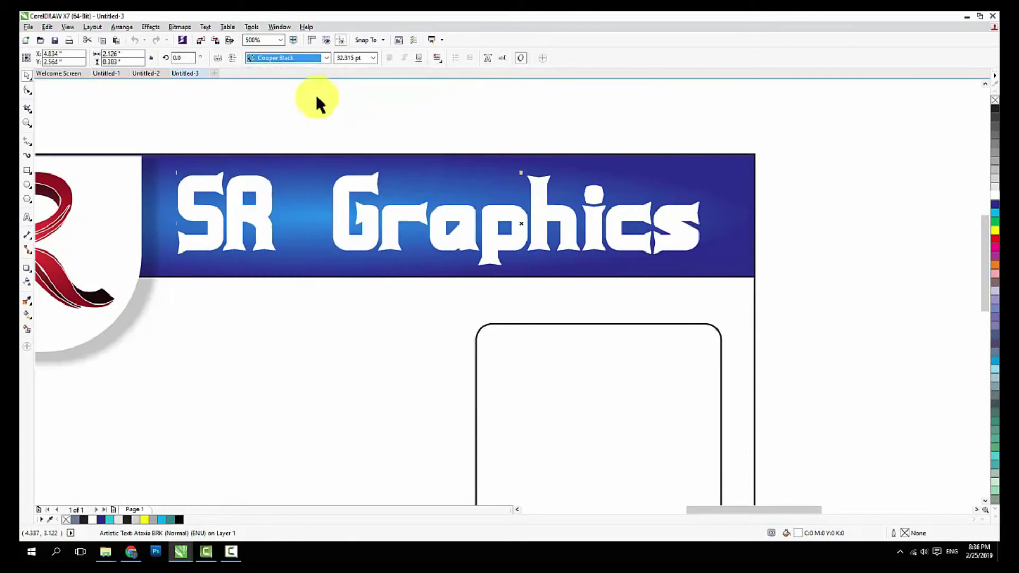
left_click_drag(868, 171, 744, 189)
left_click_drag(549, 234, 536, 223)
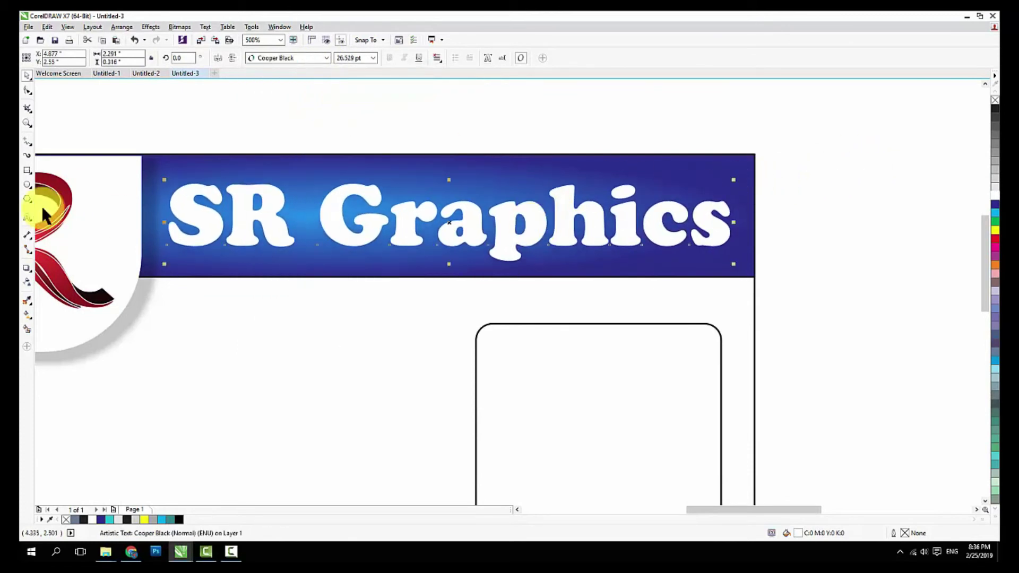
Change the title's capital R to lowercase so it reads 'Sr Graphics'
left_click(27, 217)
left_click(248, 222)
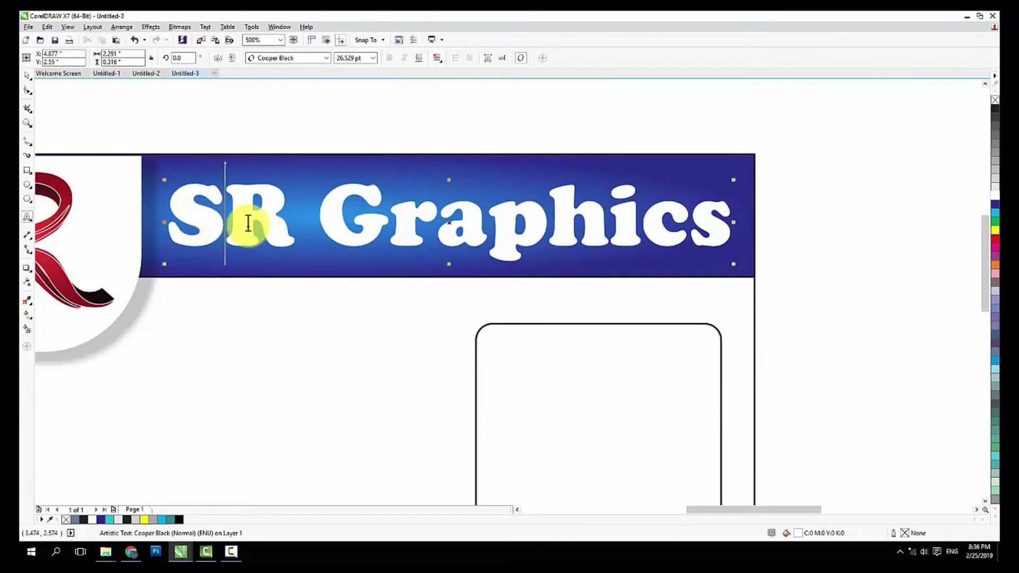
key("Delete")
type("r")
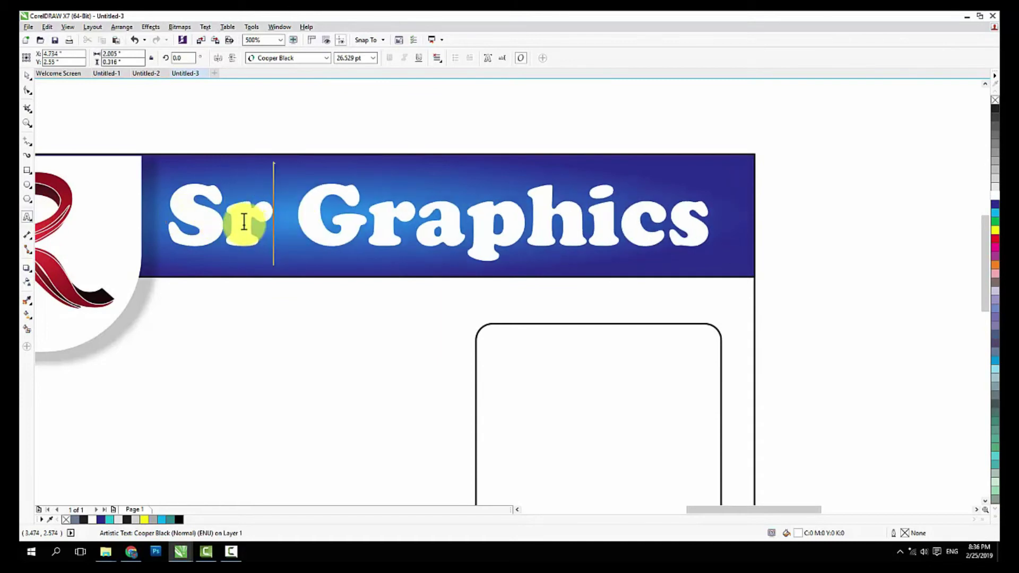
left_click(28, 77)
scroll(327, 153, "down", 4)
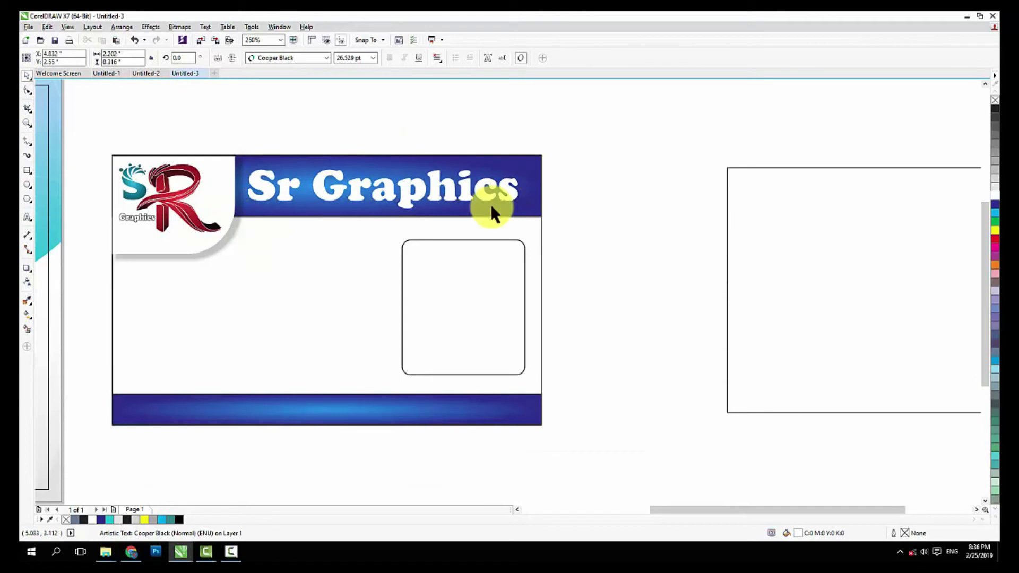
scroll(387, 311, "up", 2)
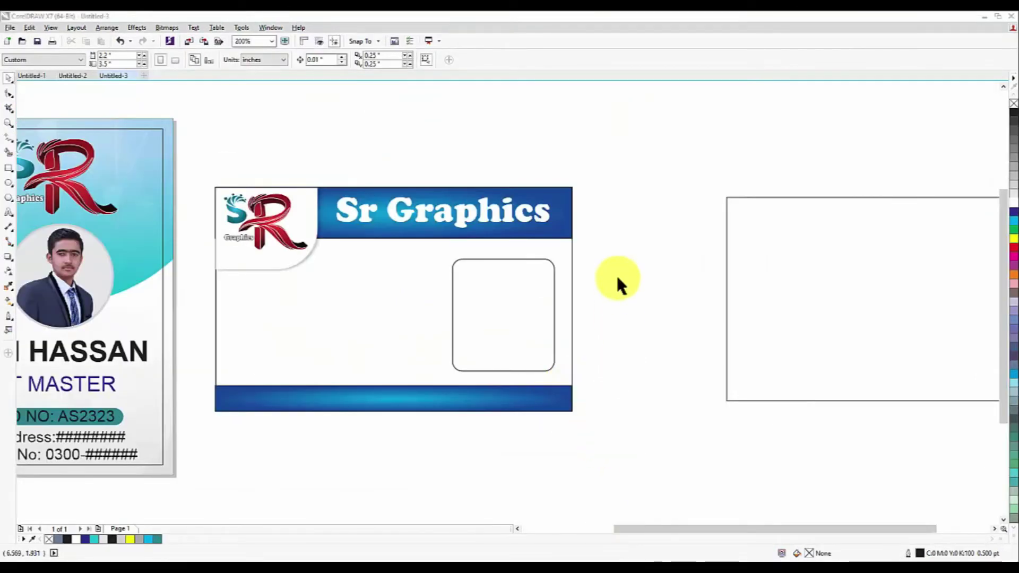
Import the IMG_9550 portrait photo onto the canvas and shrink it to 13.5%
left_click(526, 284)
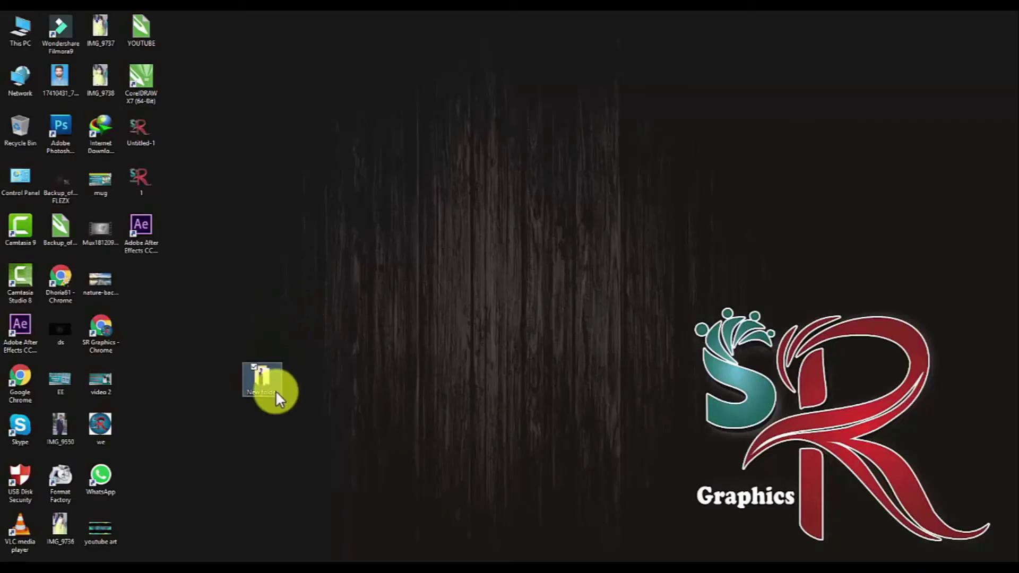
double_click(276, 393)
left_click_drag(255, 106, 455, 307)
key("shift+F2")
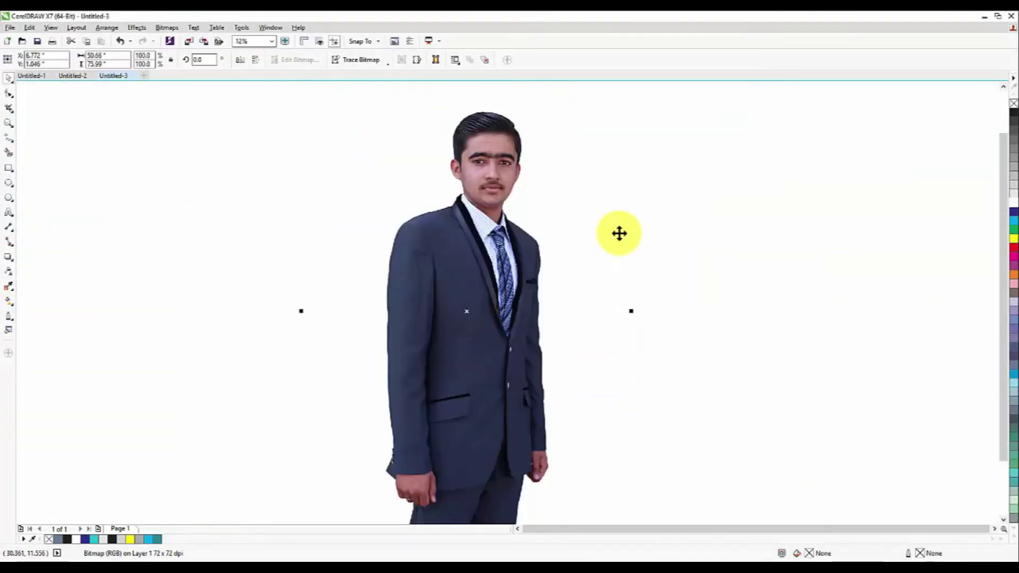
left_click_drag(560, 188, 519, 311)
scroll(466, 313, "up", 2)
scroll(518, 311, "up", 2)
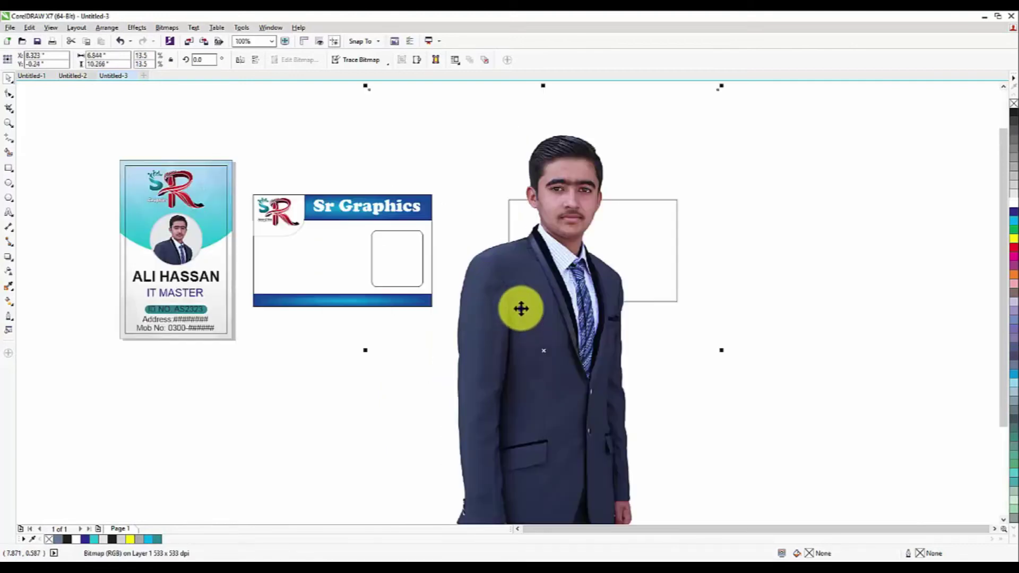
Try PowerClip Inside with the card's outer frame as container, then cancel the invalid choice
right_click(523, 308)
left_click(552, 28)
left_click(398, 260)
left_click(503, 310)
left_click(375, 264)
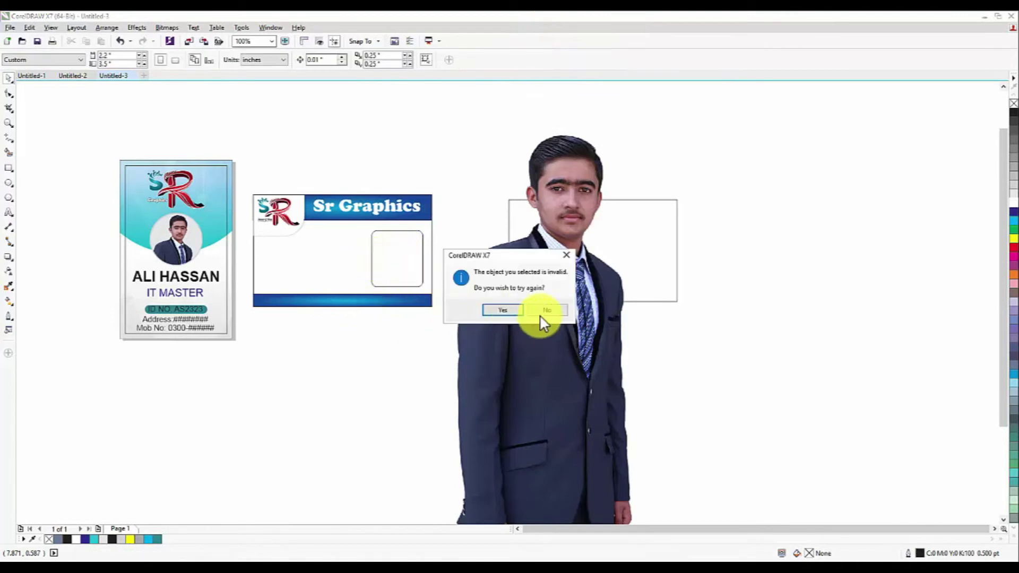
left_click(546, 310)
Shrink the photo to 6%, set it beside the rounded frame, and choose PowerClip Inside
left_click_drag(446, 384, 551, 332)
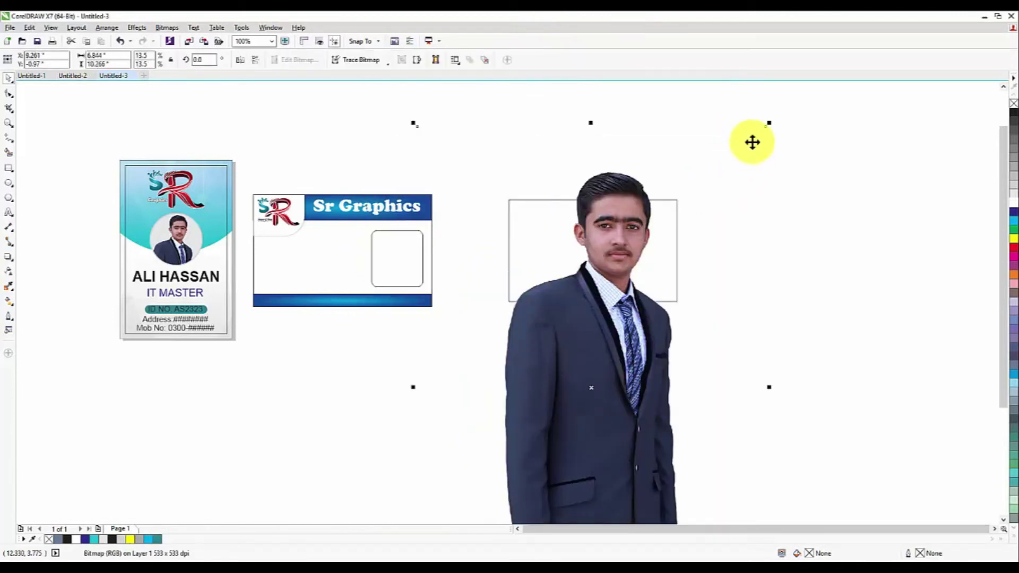
left_click_drag(767, 122, 671, 269)
left_click_drag(569, 412, 469, 233)
scroll(469, 233, "up", 1)
right_click(484, 240)
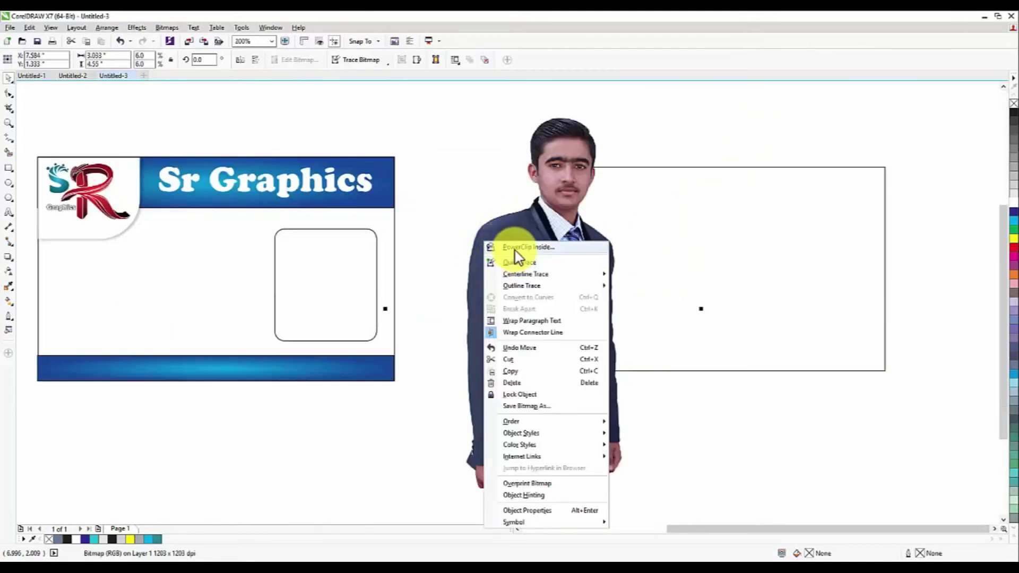
left_click(520, 247)
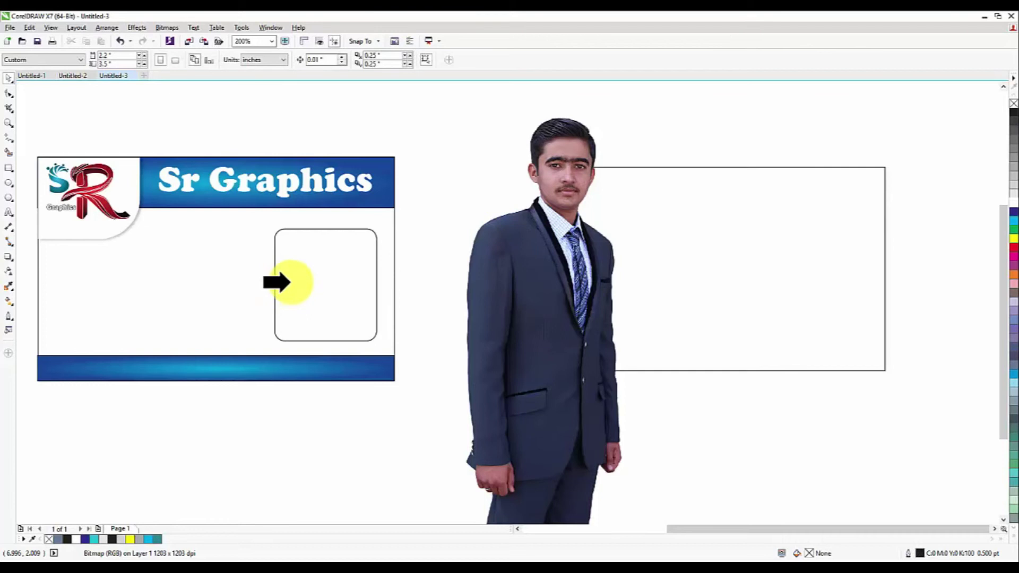
Clip the photo into the rounded frame and scale it to about 4%, cropped to head and shoulders
left_click(291, 281)
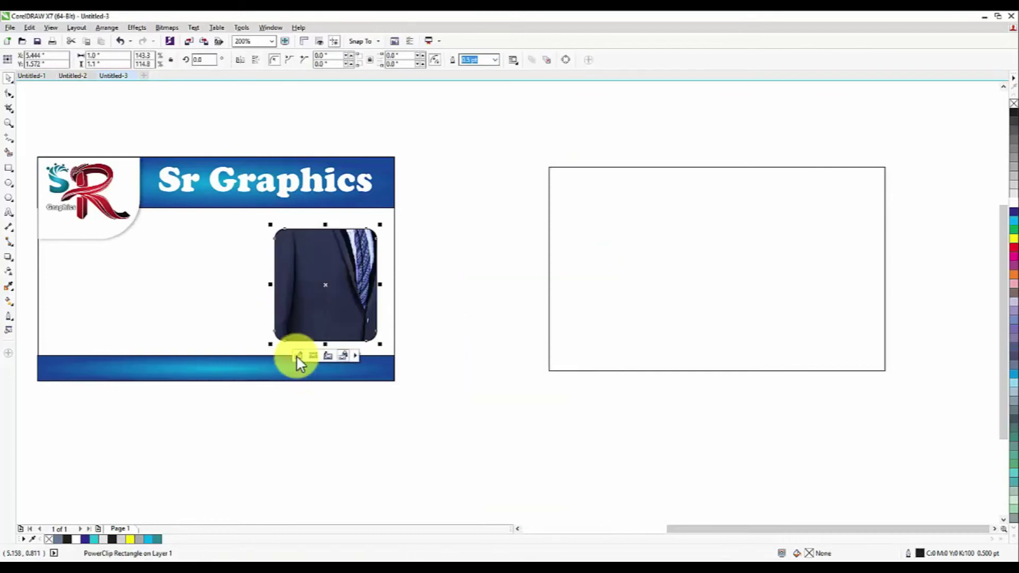
left_click(297, 355)
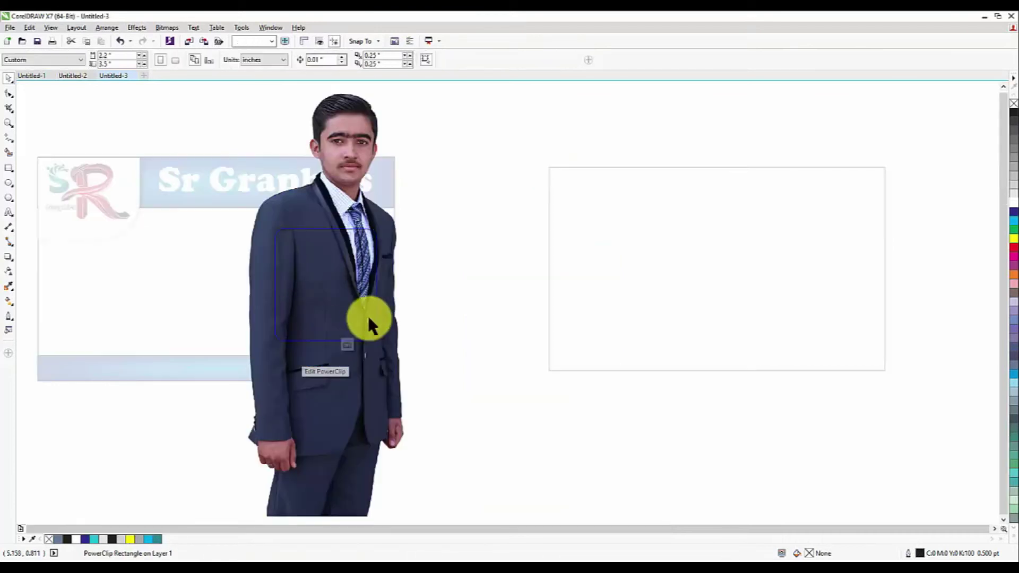
scroll(368, 318, "down", 2)
left_click_drag(428, 189, 375, 250)
scroll(357, 297, "up", 2)
left_click_drag(397, 284, 479, 216)
left_click_drag(427, 301, 427, 313)
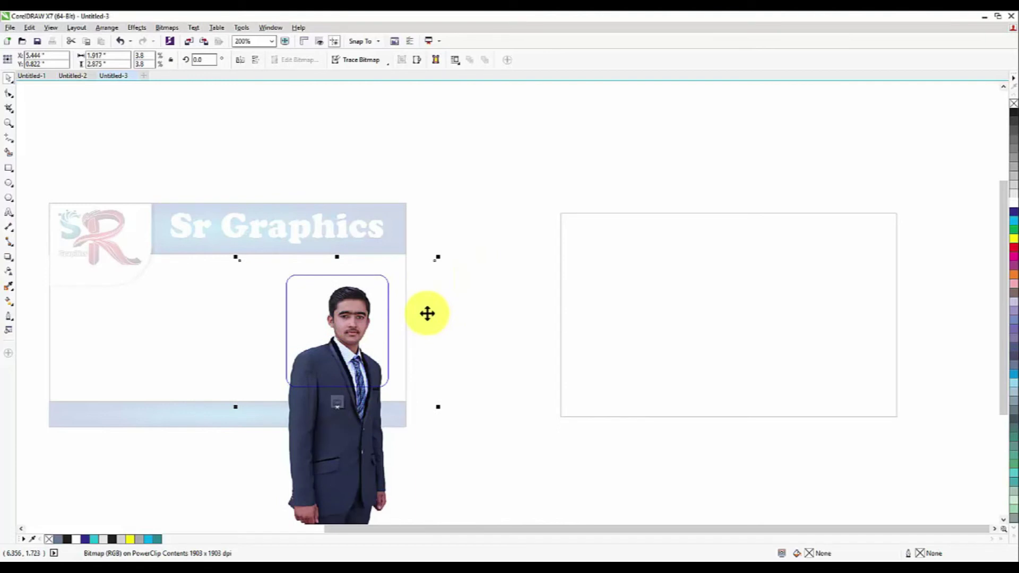
mouse_move(439, 257)
left_mouse_down()
mouse_move(444, 244)
mouse_move(441, 252)
left_mouse_up()
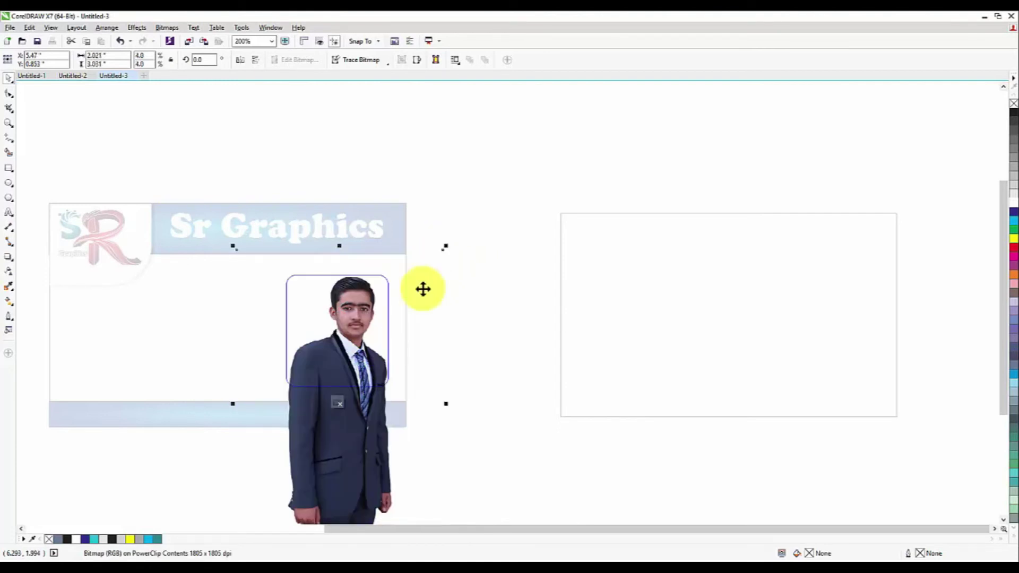
left_click(368, 355)
left_click(337, 402)
Give the photo frame a light grey fill and a faint grey hairline outline
scroll(444, 323, "down", 1)
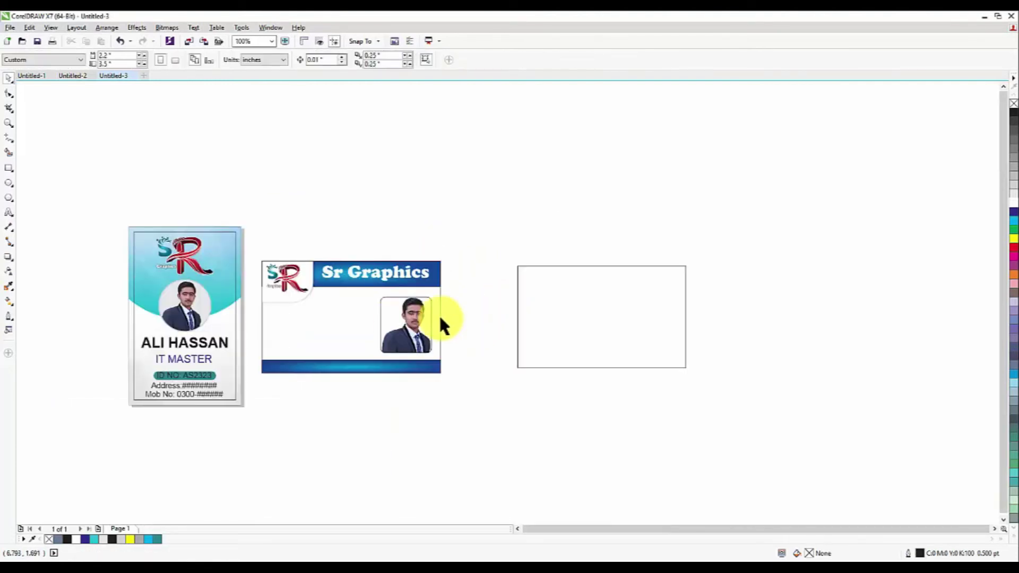
scroll(405, 325, "up", 1)
left_click(405, 326)
left_click(1012, 219)
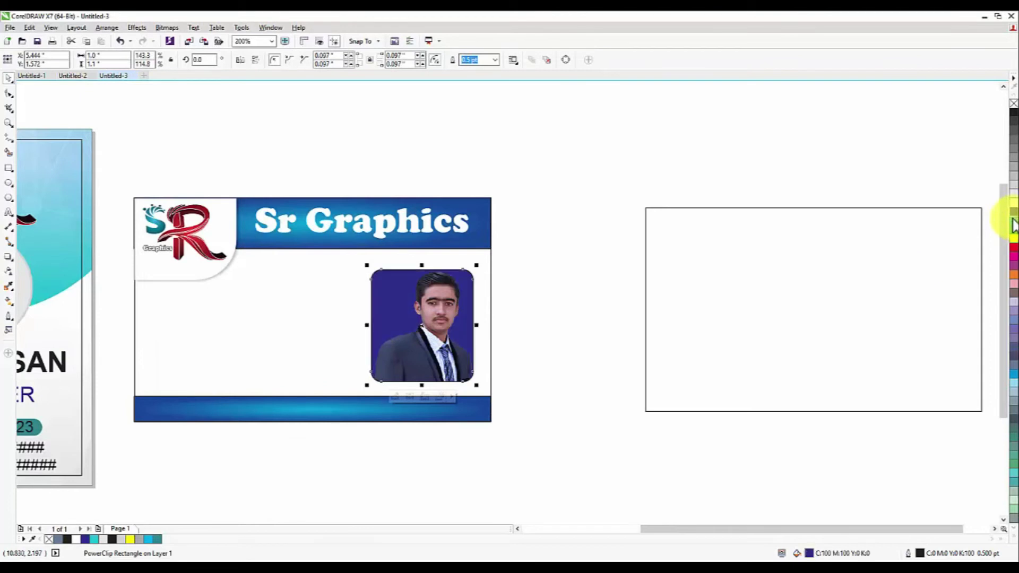
left_click(1011, 197)
left_click(1011, 170)
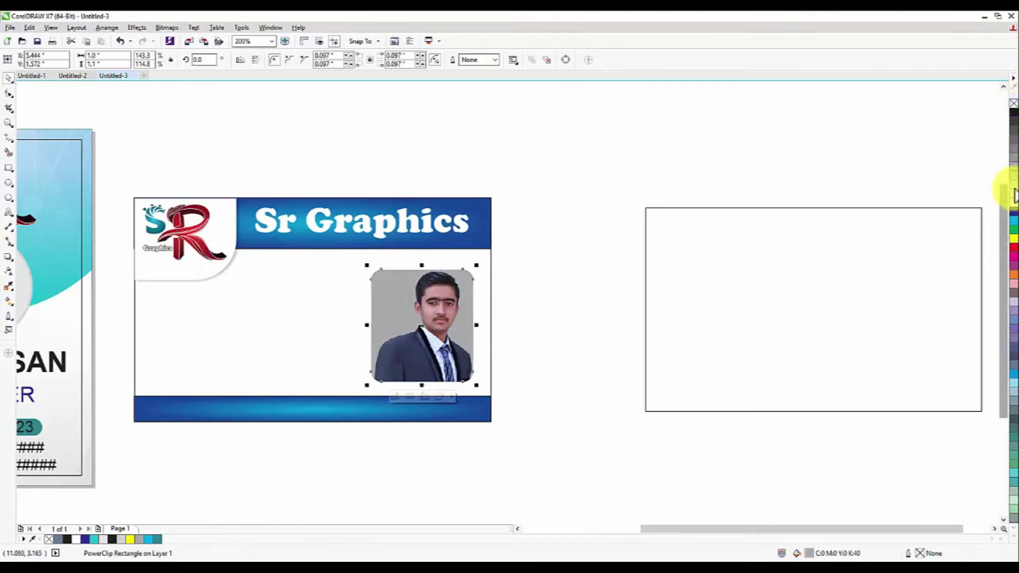
right_click(1014, 195)
left_click(1013, 195)
left_click(732, 181)
scroll(742, 198, "down", 1)
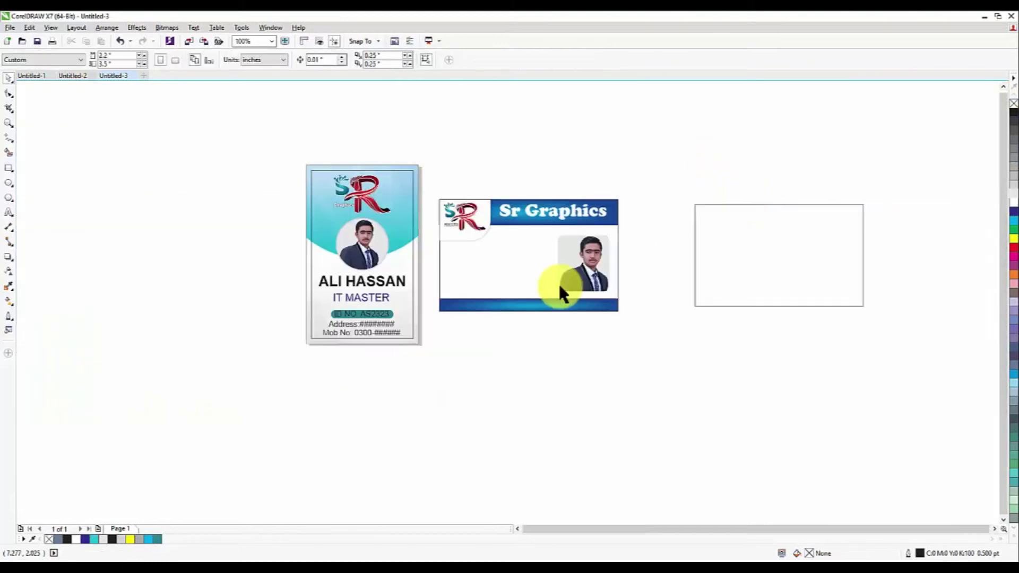
Copy the name and IT MASTER title onto the landscape card
scroll(582, 246, "up", 1)
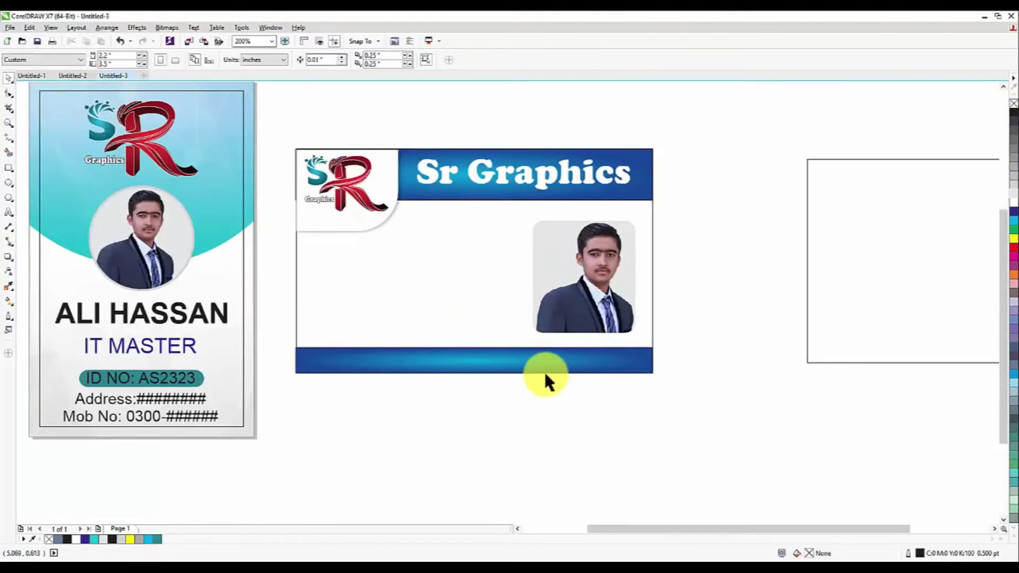
left_click(214, 317)
left_click(187, 342, "shift")
left_click_drag(144, 329, 434, 266)
left_click(403, 417)
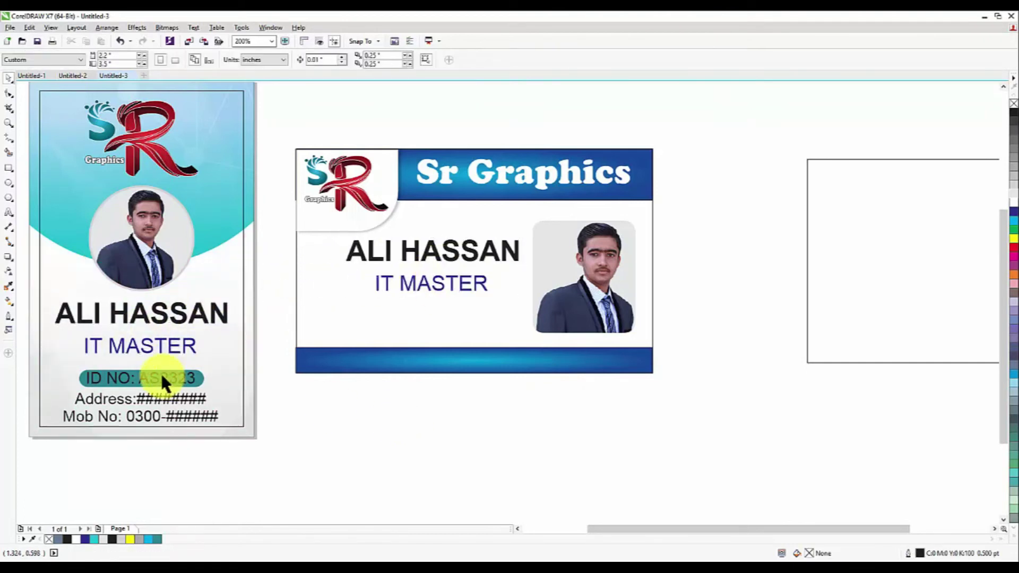
Copy the ID NO badge below IT MASTER and make its background dark blue
left_click_drag(67, 391, 68, 392)
left_click_drag(141, 382, 432, 314)
left_click(429, 426)
left_click(426, 319)
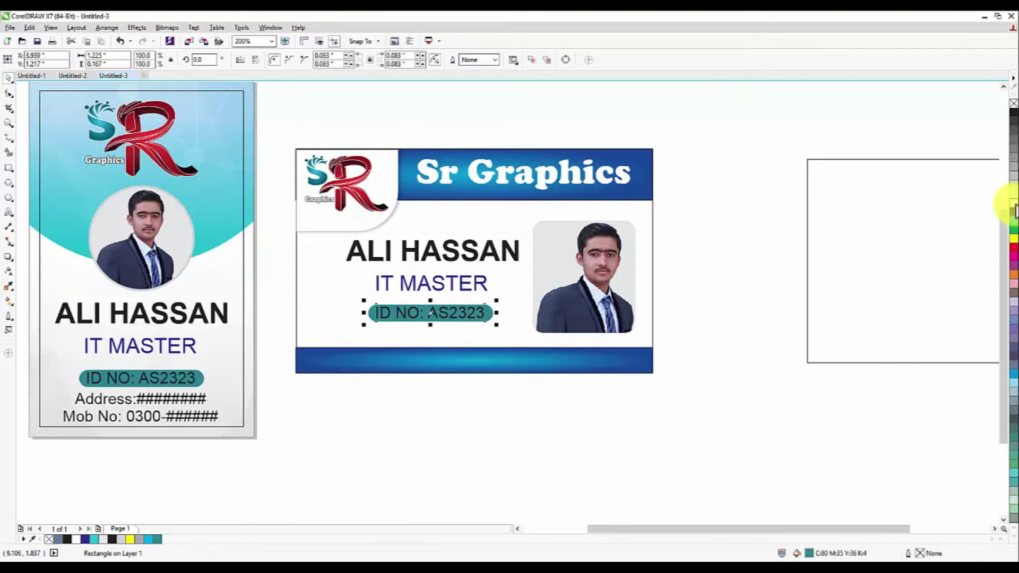
left_click(1015, 213)
left_click(504, 379)
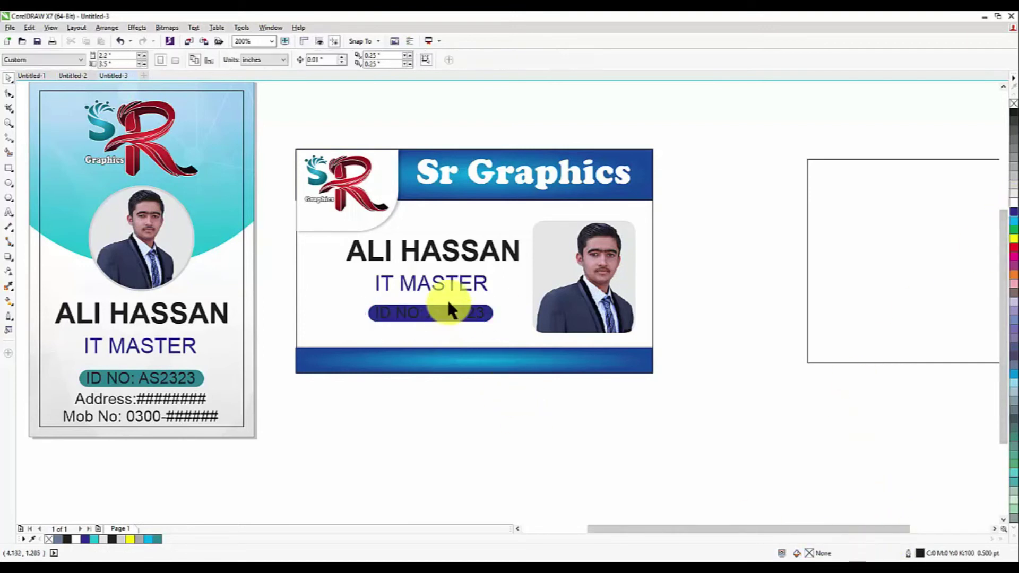
Make the ID NO: AS2323 text white
left_click(453, 314)
left_click(1013, 202)
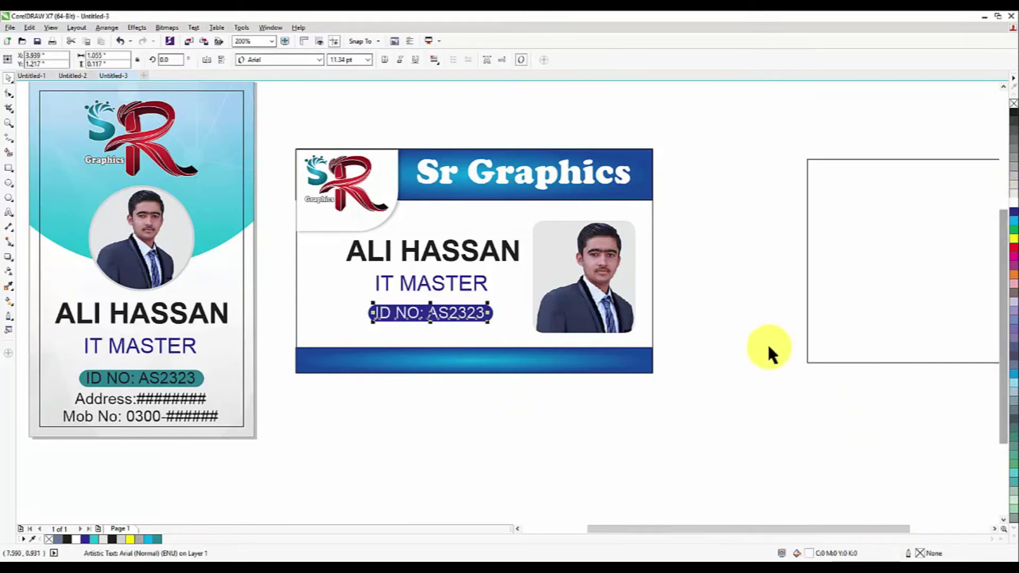
left_click(768, 347)
left_click(104, 399)
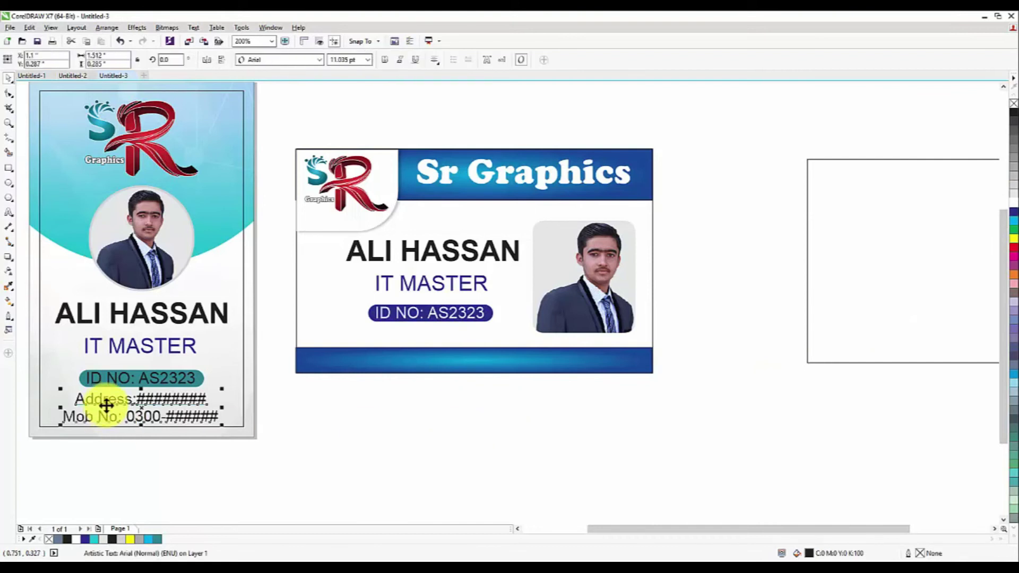
Copy the Address and Mob No text onto the landscape card's bottom band
left_click_drag(139, 407, 418, 368)
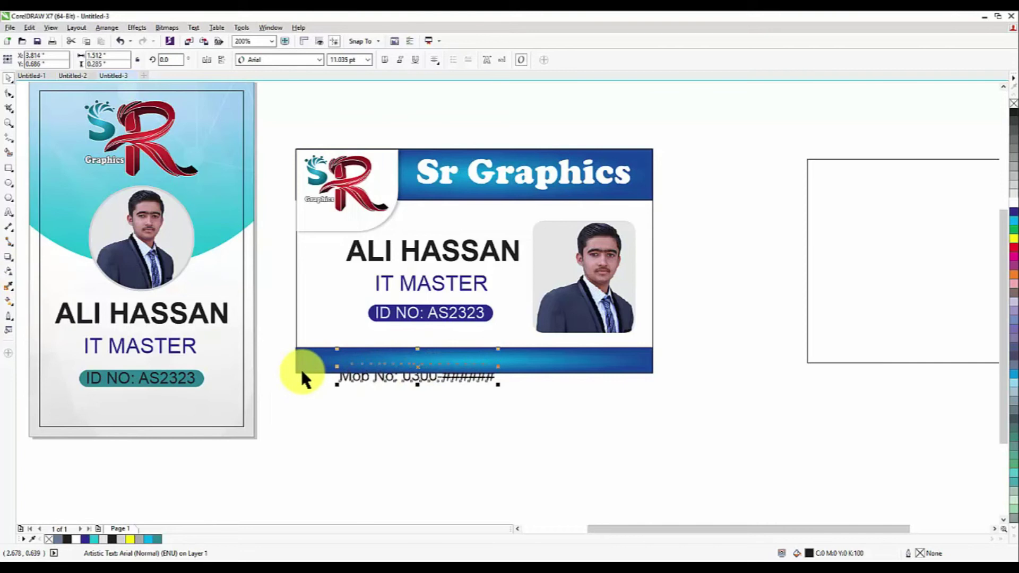
key("ctrl+z")
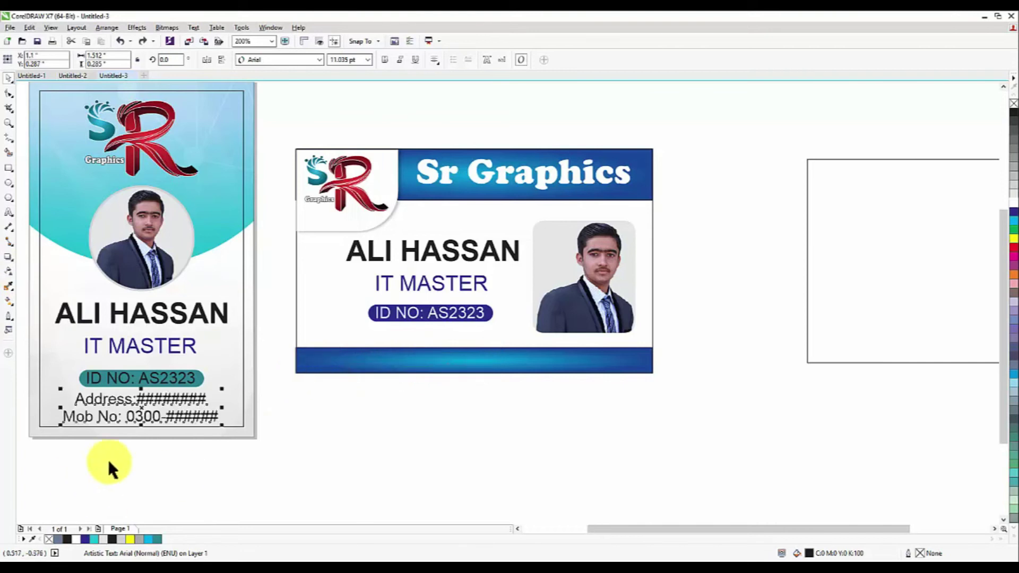
left_click_drag(186, 396, 414, 354)
scroll(414, 355, "up", 1)
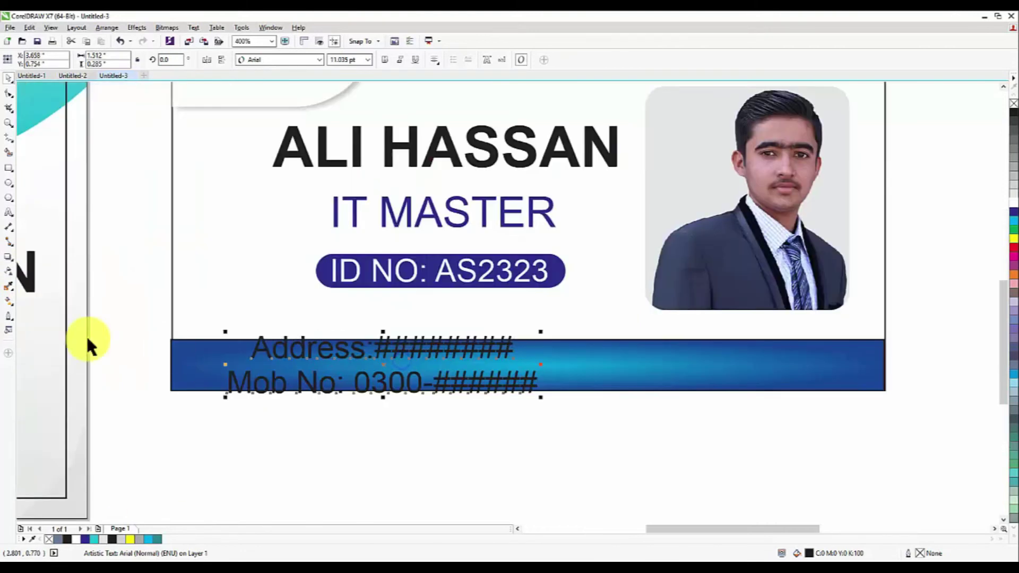
Join the Mob No line onto the Address line and position it inside the bottom blue bar
left_click(10, 212)
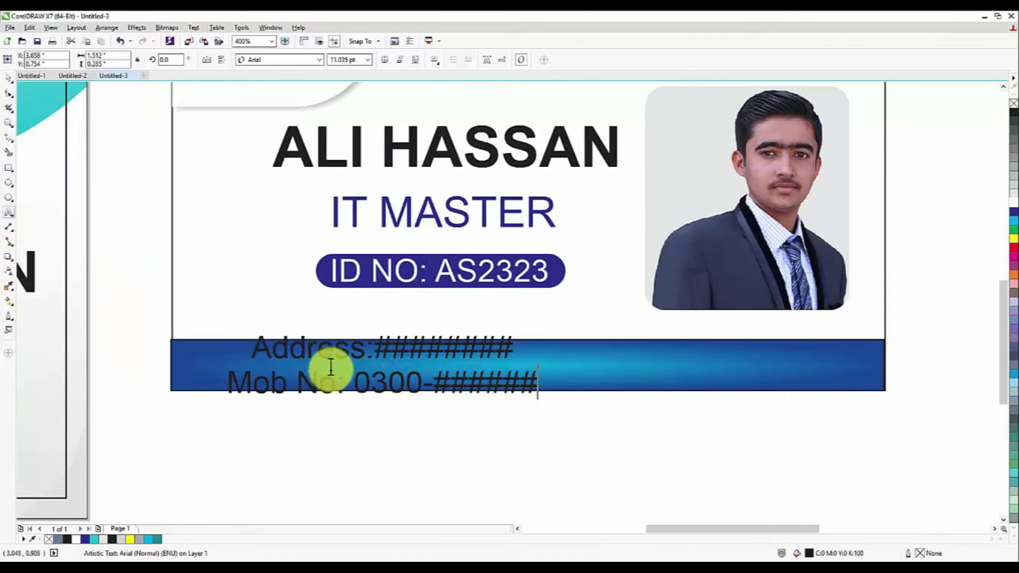
left_click(227, 377)
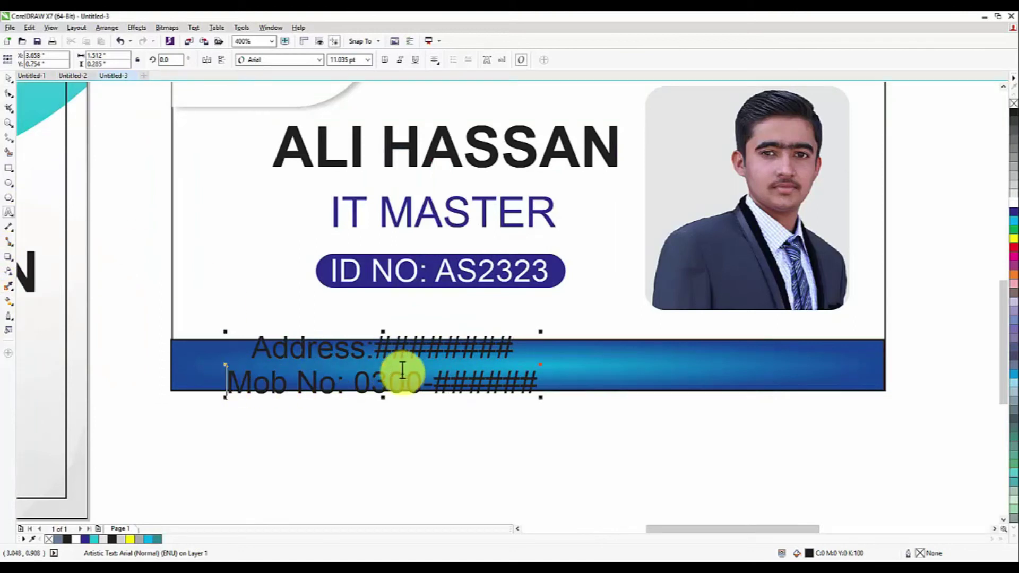
key("BackSpace")
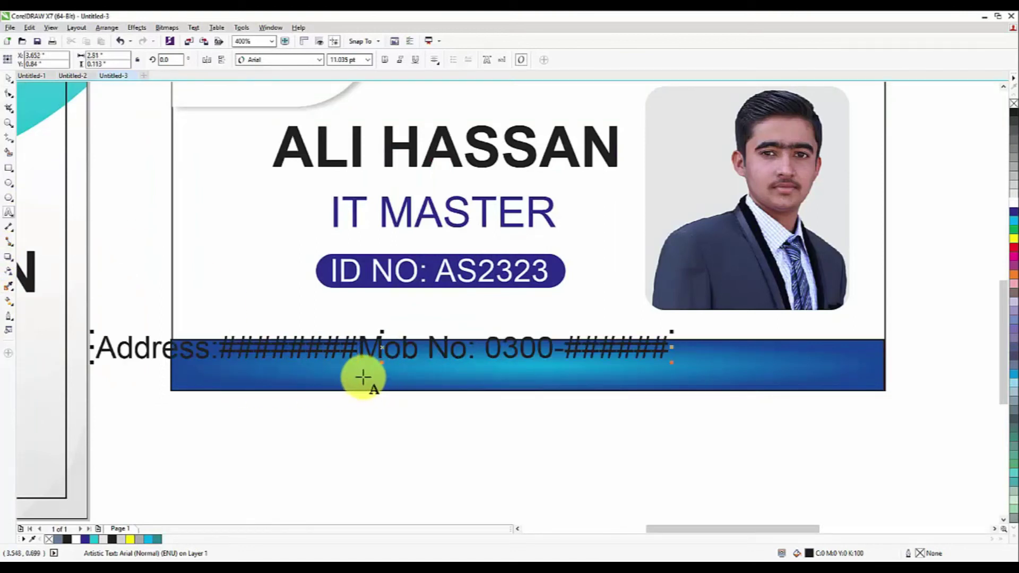
scroll(412, 407, "down", 1)
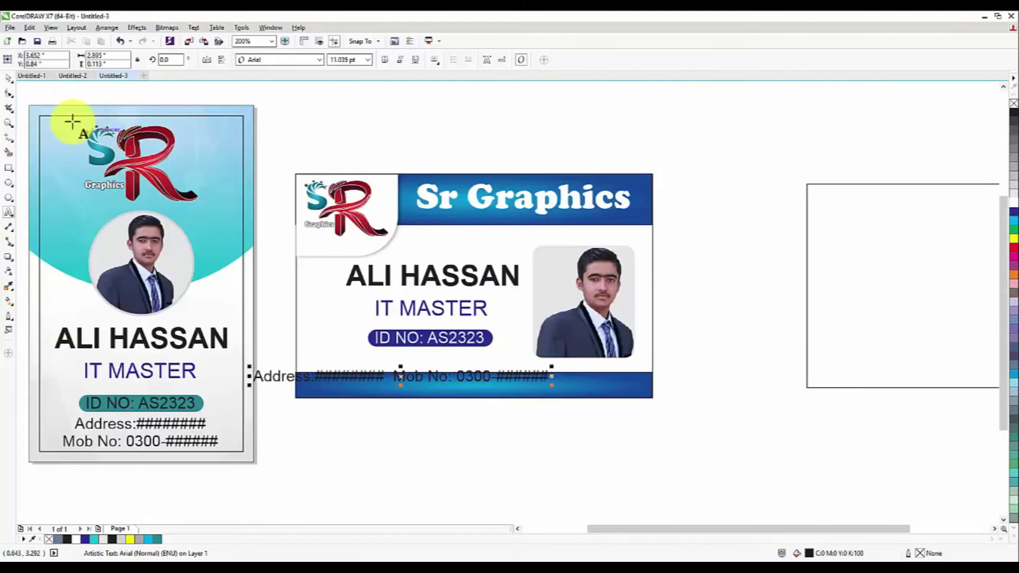
left_click(8, 78)
left_click_drag(402, 376, 473, 385)
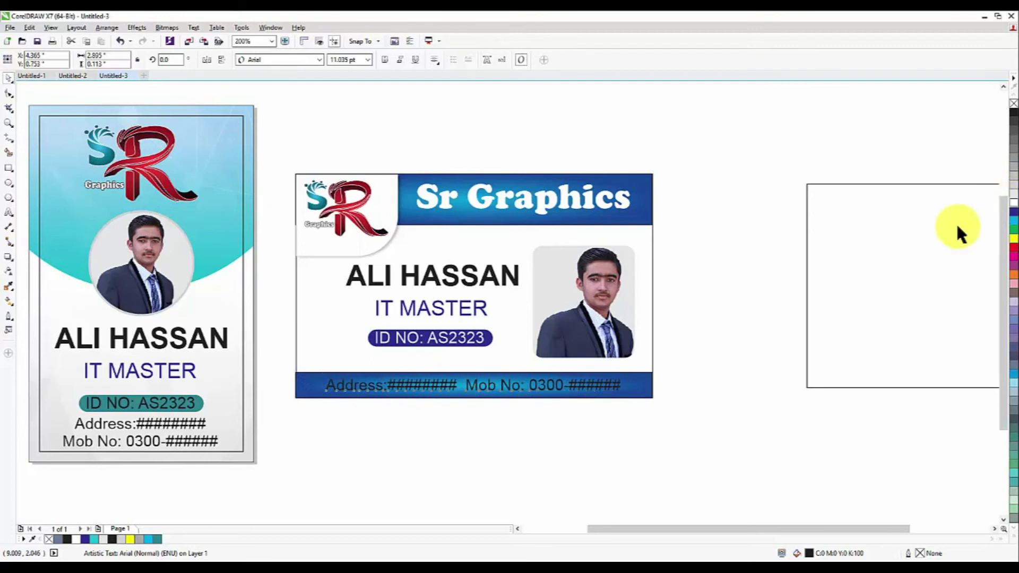
left_click(940, 230)
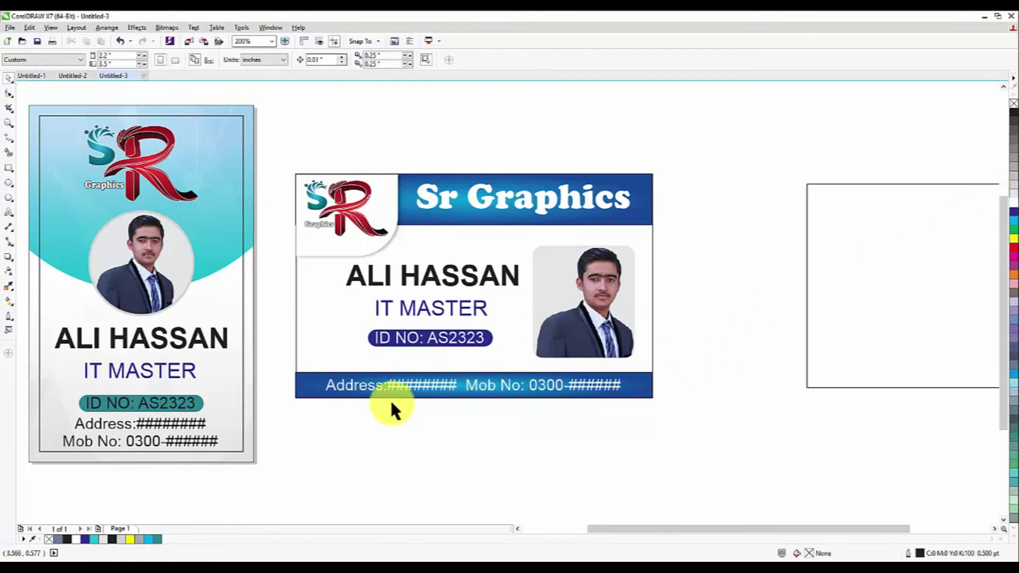
scroll(374, 342, "down", 1)
scroll(372, 331, "up", 1)
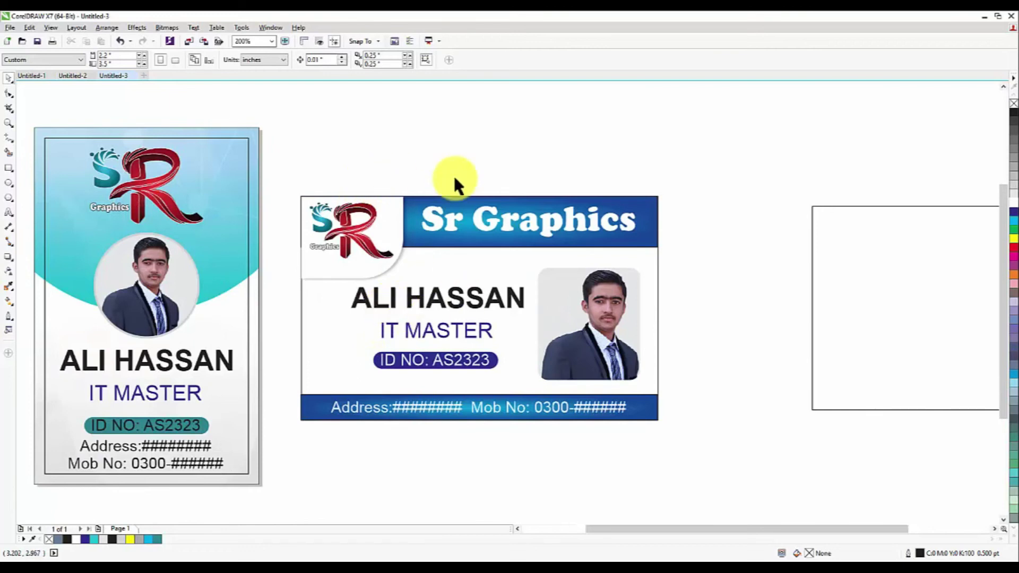
Move the spare empty rectangle onto the landscape card as its inner border
left_click(849, 260)
scroll(568, 260, "down", 1)
left_click_drag(775, 284, 528, 283)
scroll(528, 267, "up", 1)
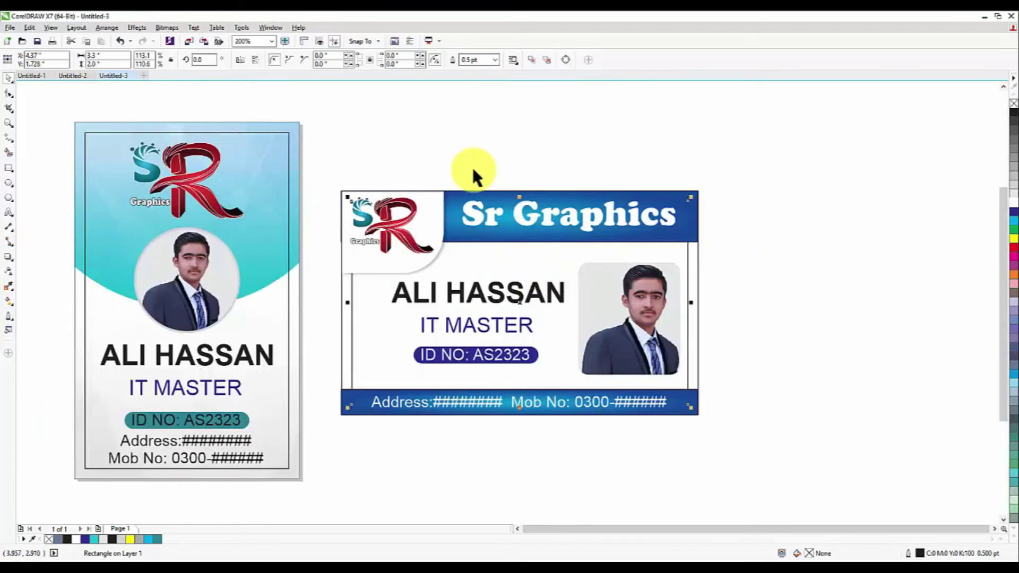
left_click(327, 164)
left_click_drag(328, 165, 400, 239)
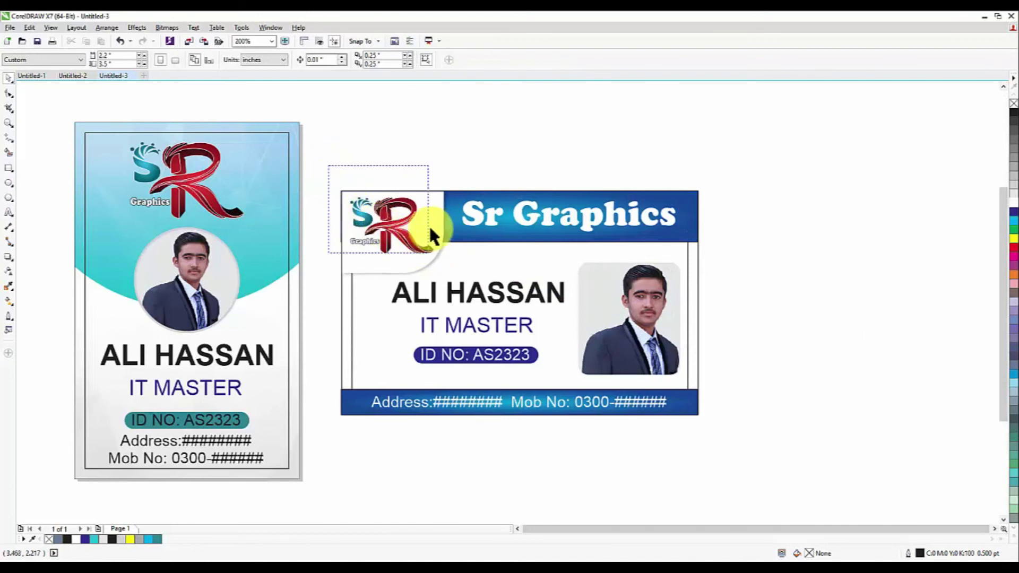
Bring the border rectangle in front of the blue bands with Shift+PgUp
left_click(688, 256)
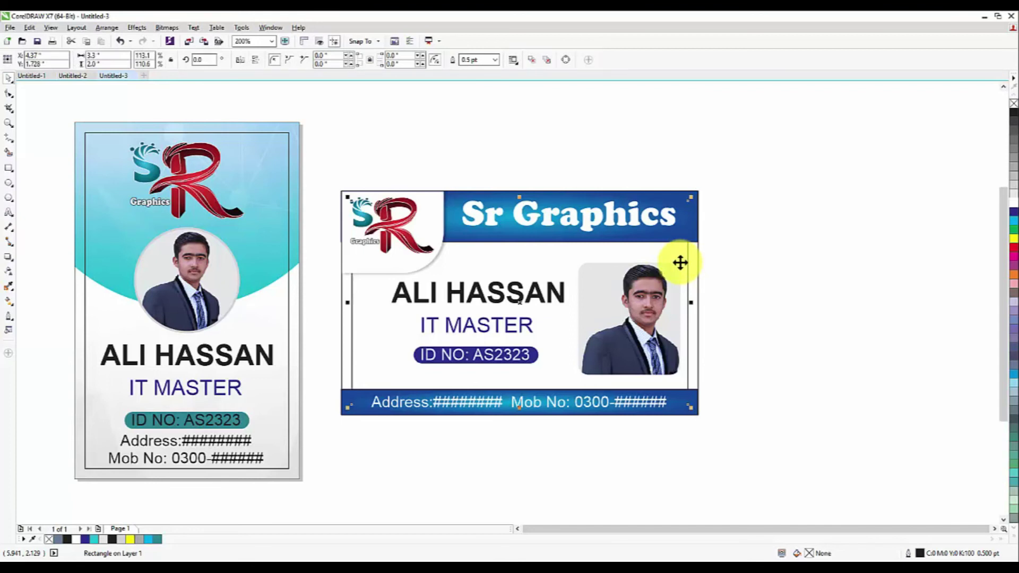
key("shift+Page_Up")
left_click(589, 163)
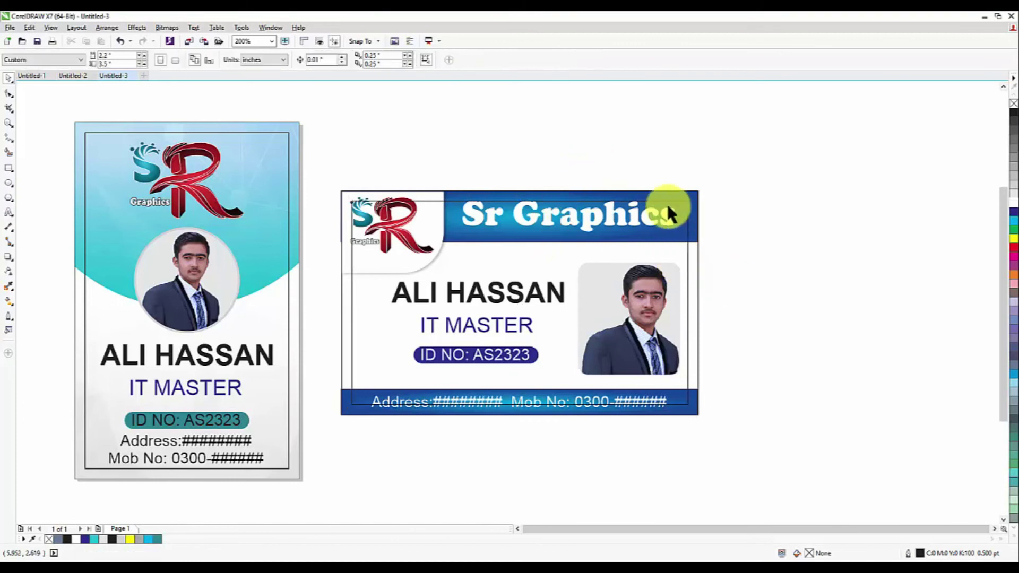
scroll(404, 205, "up", 5)
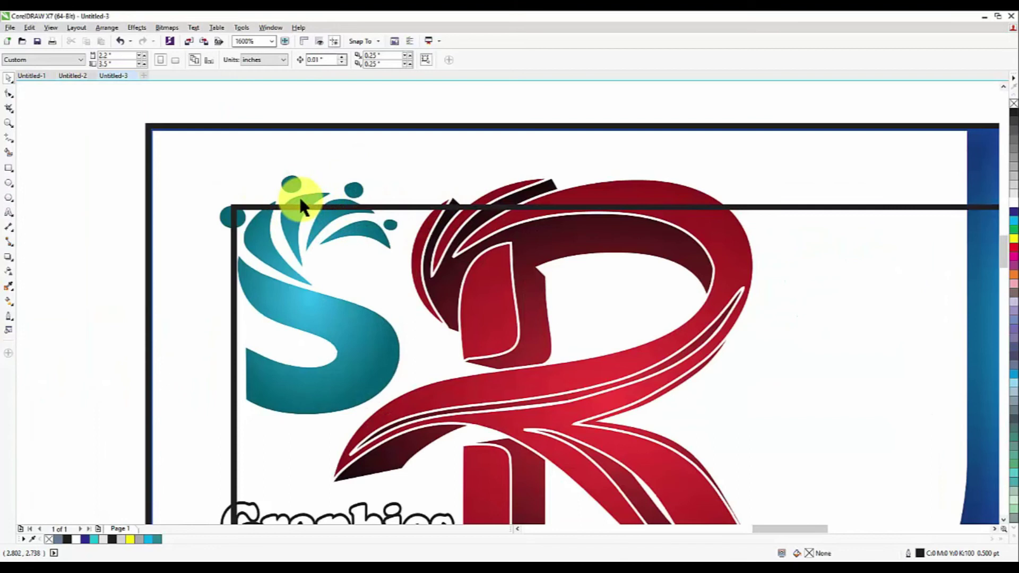
scroll(298, 195, "down", 3)
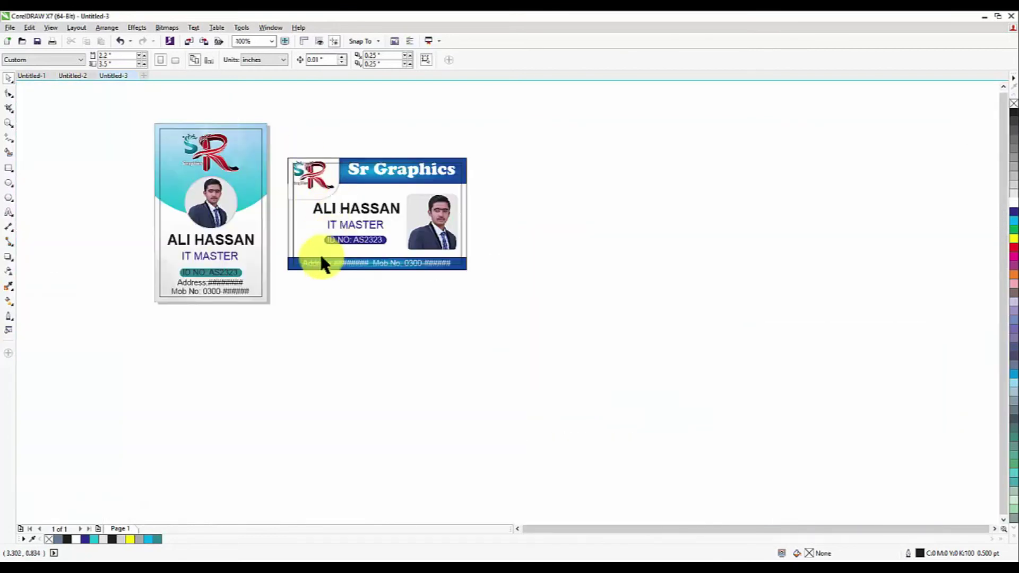
scroll(321, 259, "up", 2)
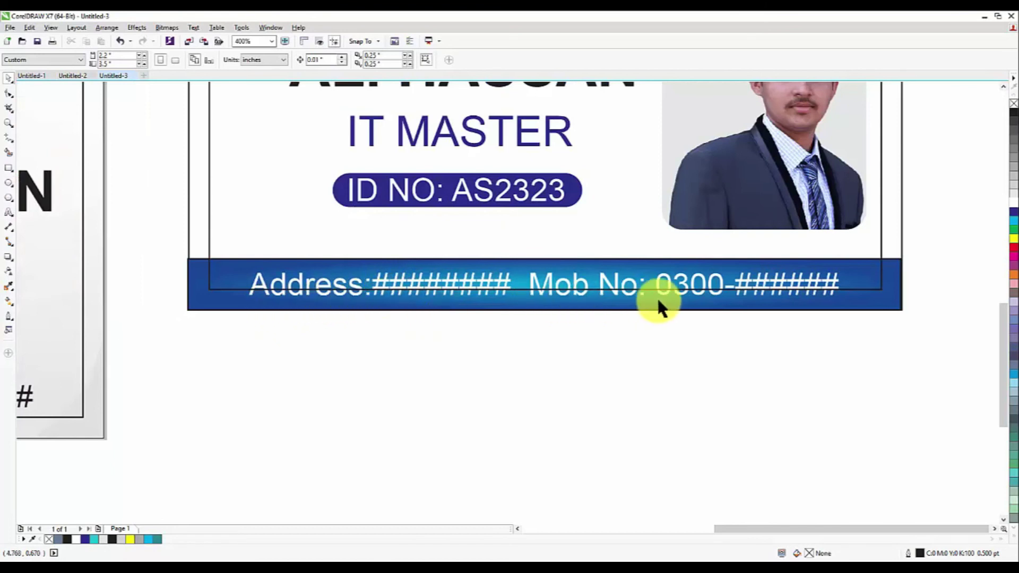
scroll(487, 379, "down", 2)
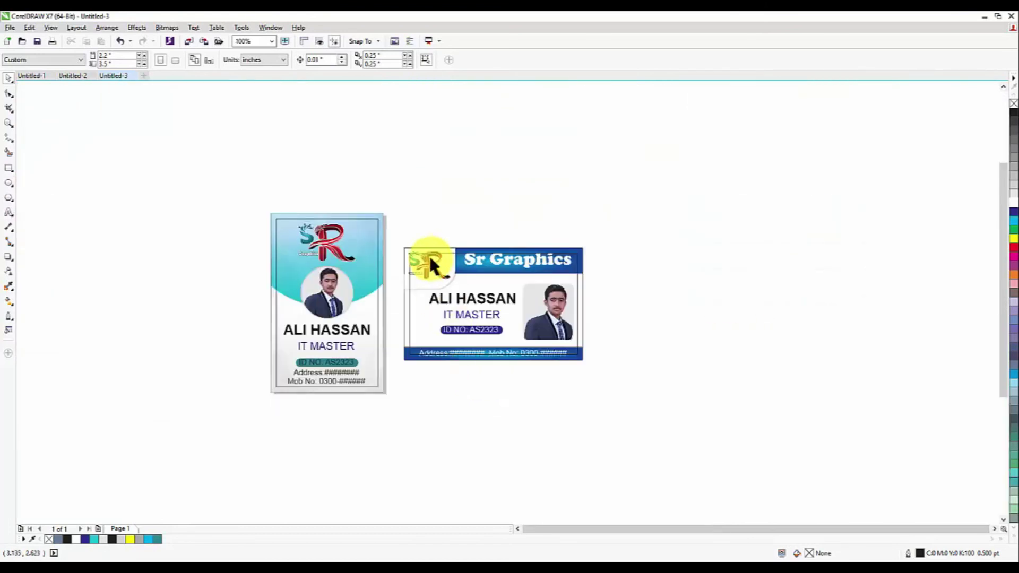
scroll(428, 263, "up", 2)
Shrink the SR logo slightly and reposition it on the landscape card
left_click(501, 332)
left_click_drag(434, 293, 443, 304)
left_click_drag(523, 353, 514, 349)
left_click_drag(366, 301, 364, 301)
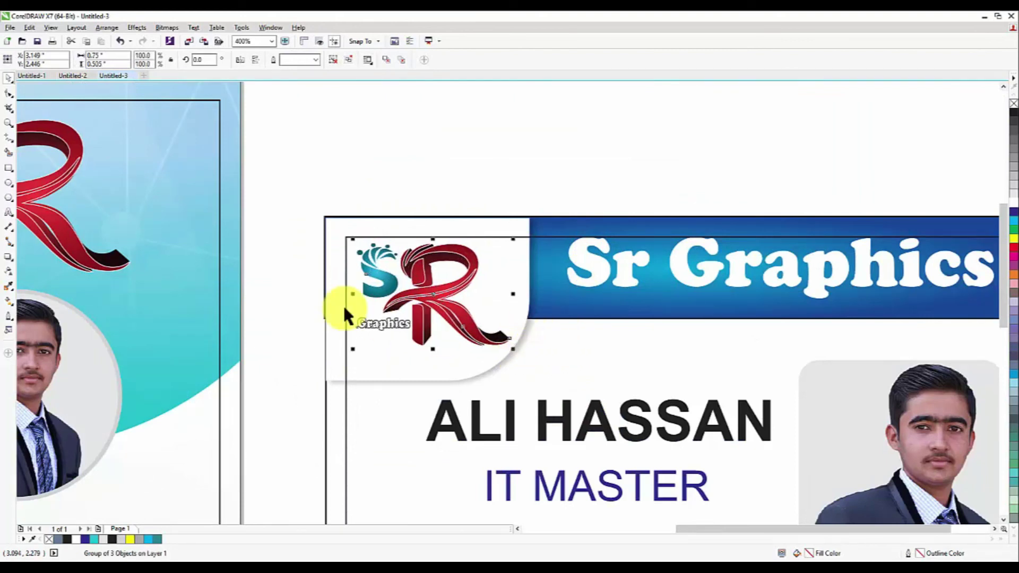
scroll(343, 304, "down", 1)
scroll(588, 265, "up", 1)
Lower the inner border slightly and move the Sr Graphics title down in the banner
left_click(579, 296)
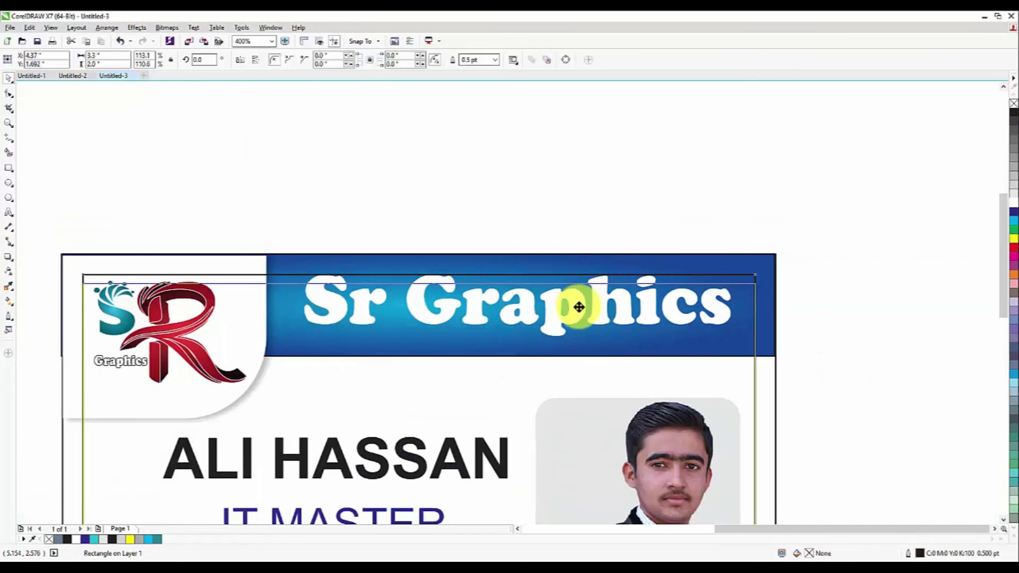
mouse_move(581, 304)
left_mouse_down()
mouse_move(585, 315)
mouse_move(584, 305)
left_mouse_up()
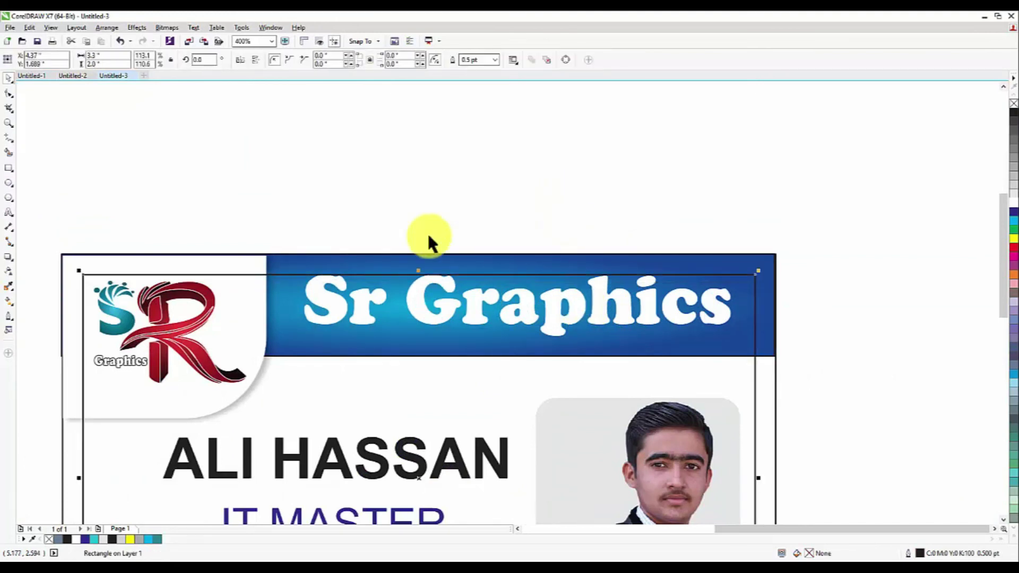
left_click(552, 304)
left_click_drag(520, 305, 520, 316)
scroll(498, 343, "down", 5)
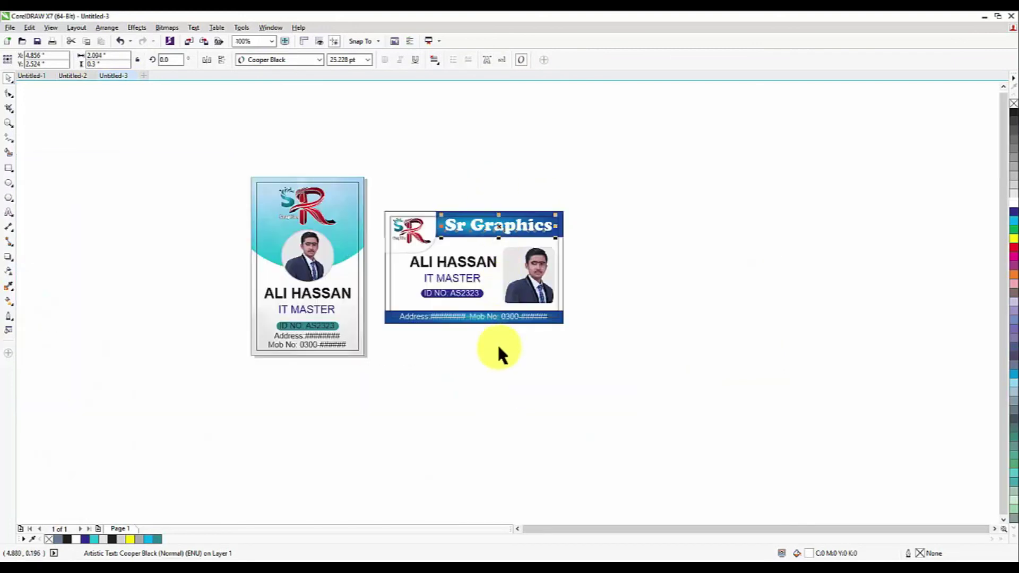
scroll(482, 316, "up", 6)
Raise the address line and the top edge of the bottom blue strip
left_click_drag(474, 303, 455, 291)
left_click(482, 296)
left_click(450, 293)
left_click(495, 408)
scroll(505, 372, "down", 3)
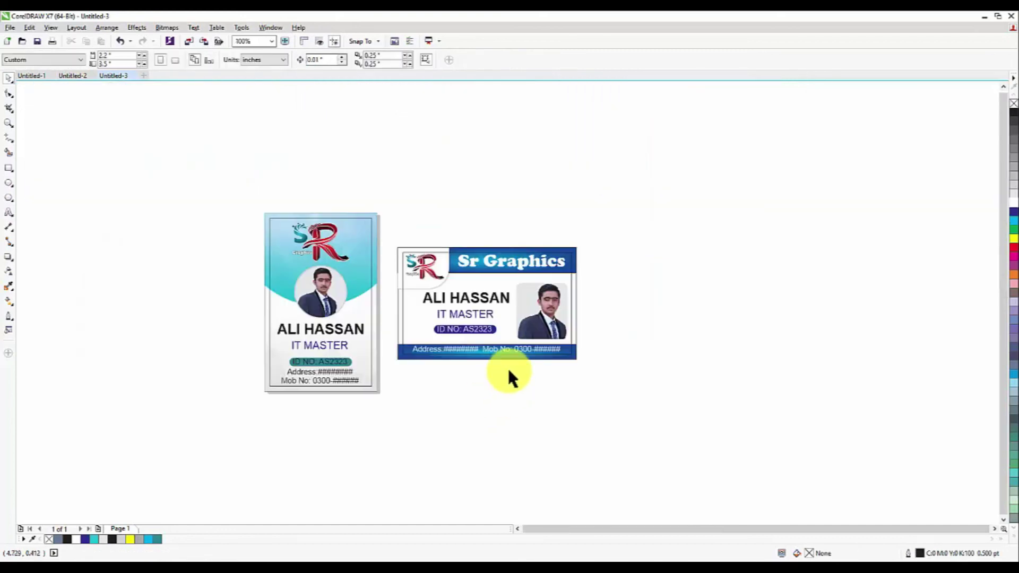
scroll(414, 336, "up", 2)
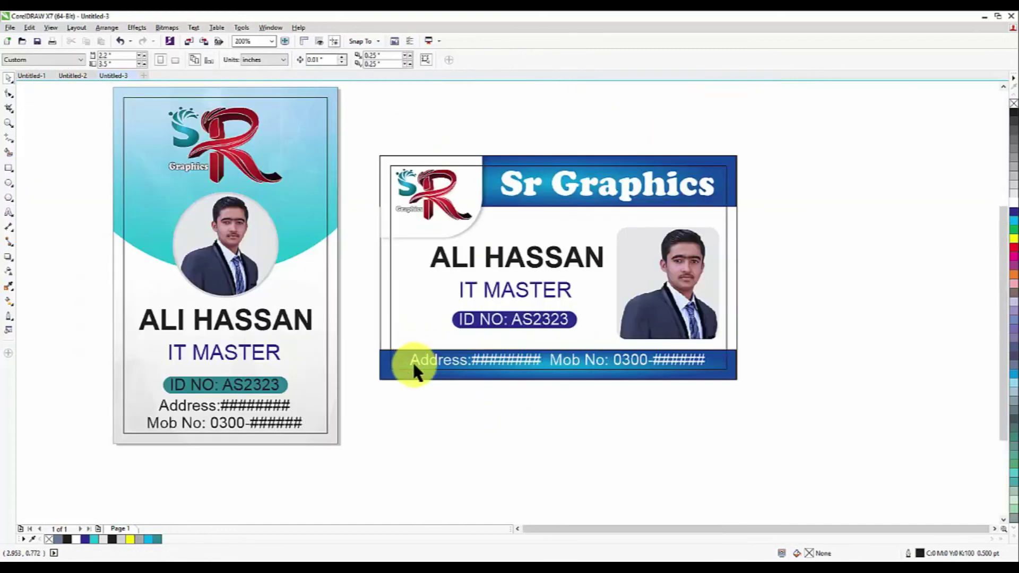